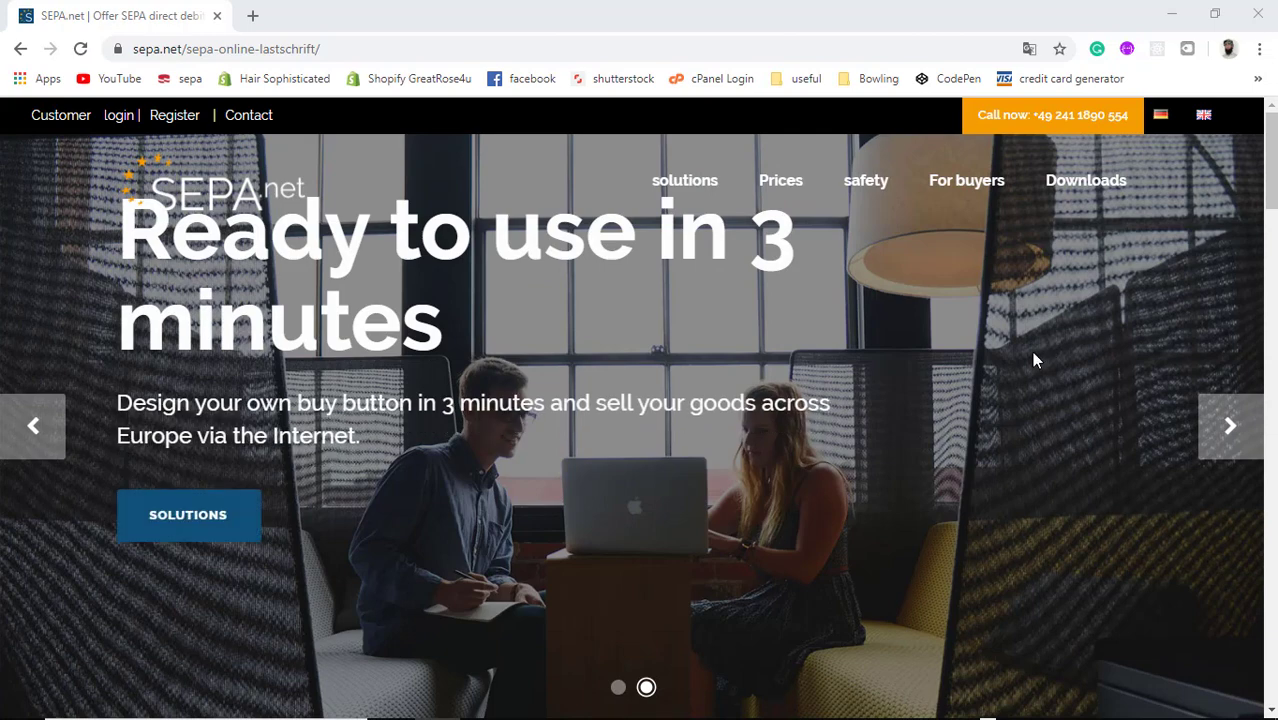
# Look through the SEPA.net direct debit page, covering the service portfolio, the four integration solutions and online payment security
pyautogui.scroll(-6, 1034, 360)
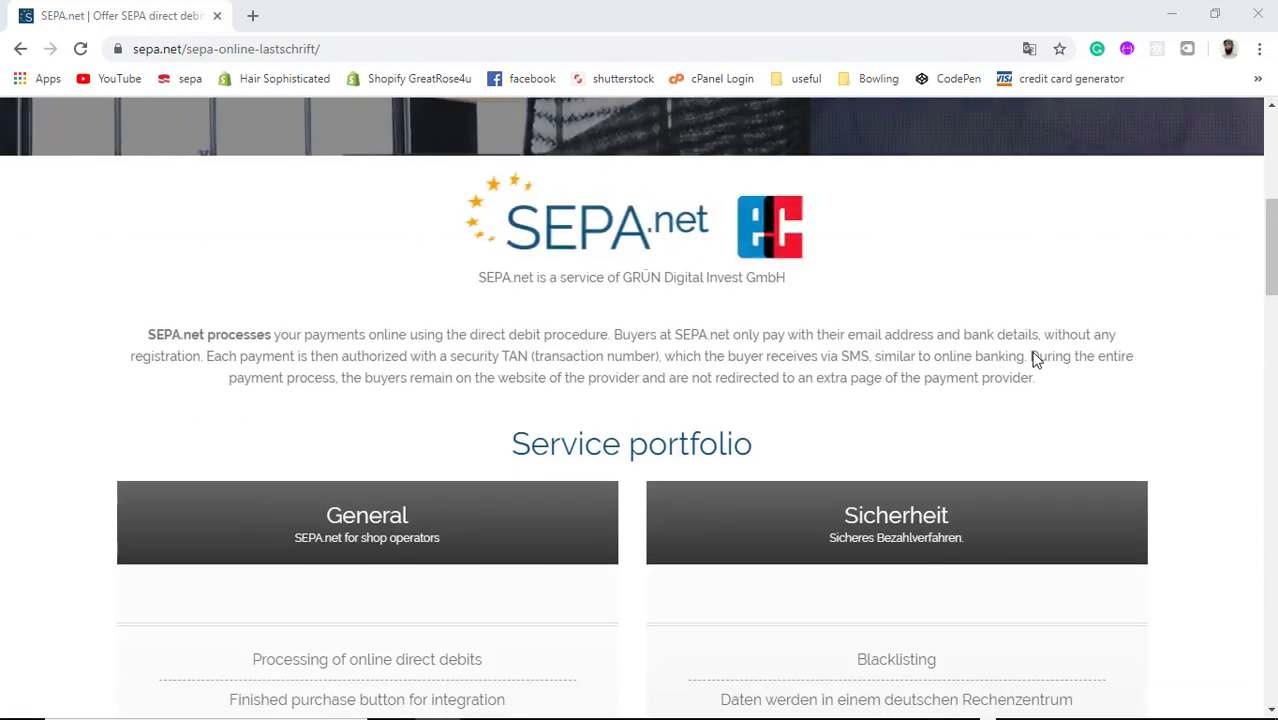
pyautogui.scroll(-3, 1036, 360)
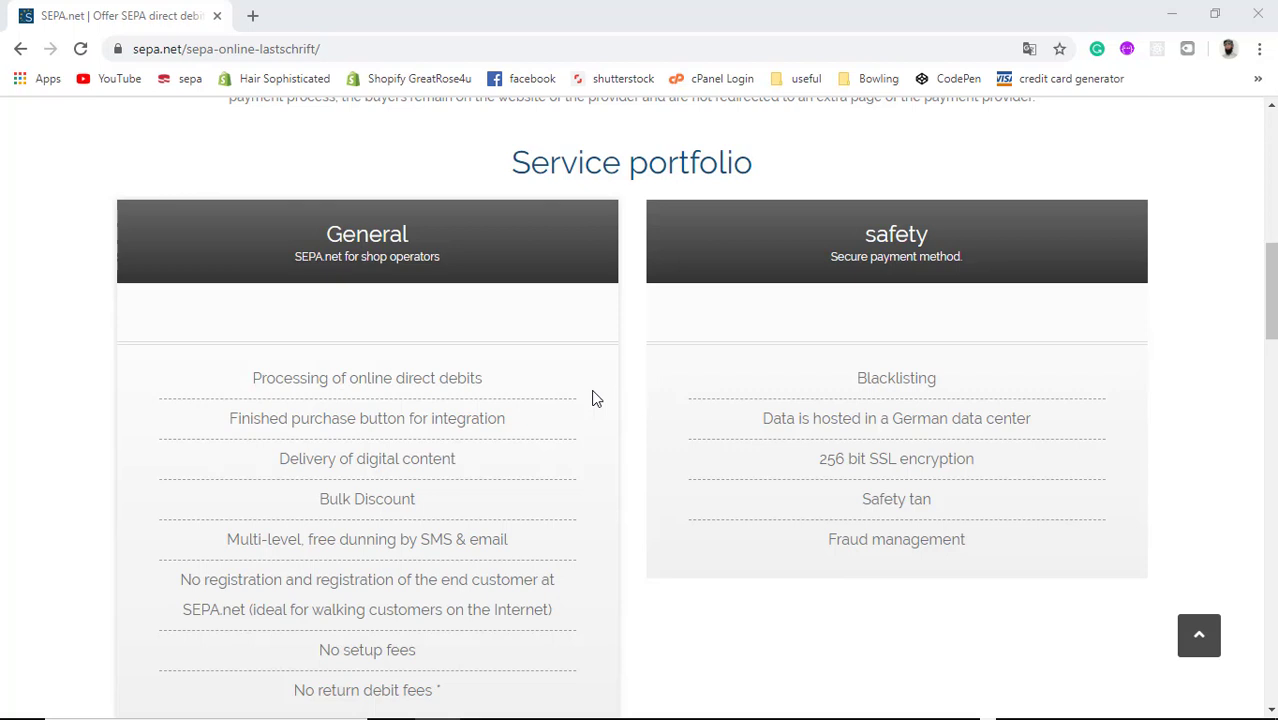
pyautogui.scroll(-1, 585, 440)
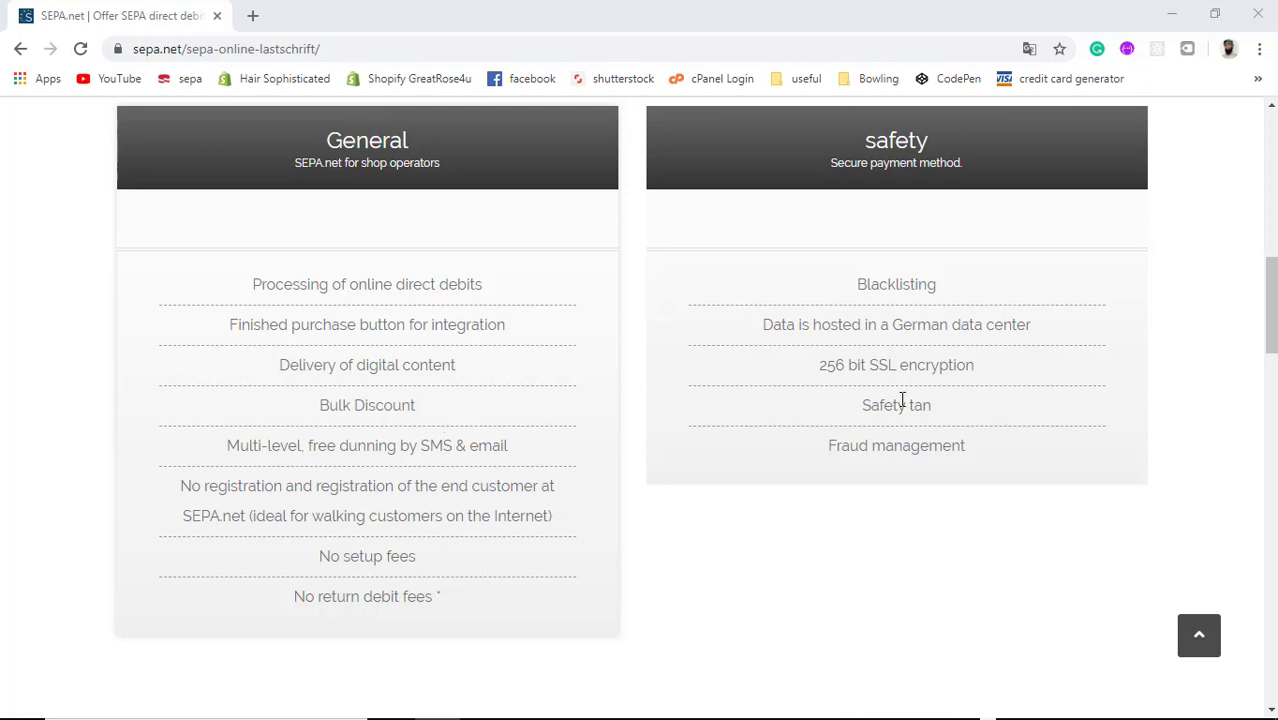
pyautogui.scroll(-4, 800, 540)
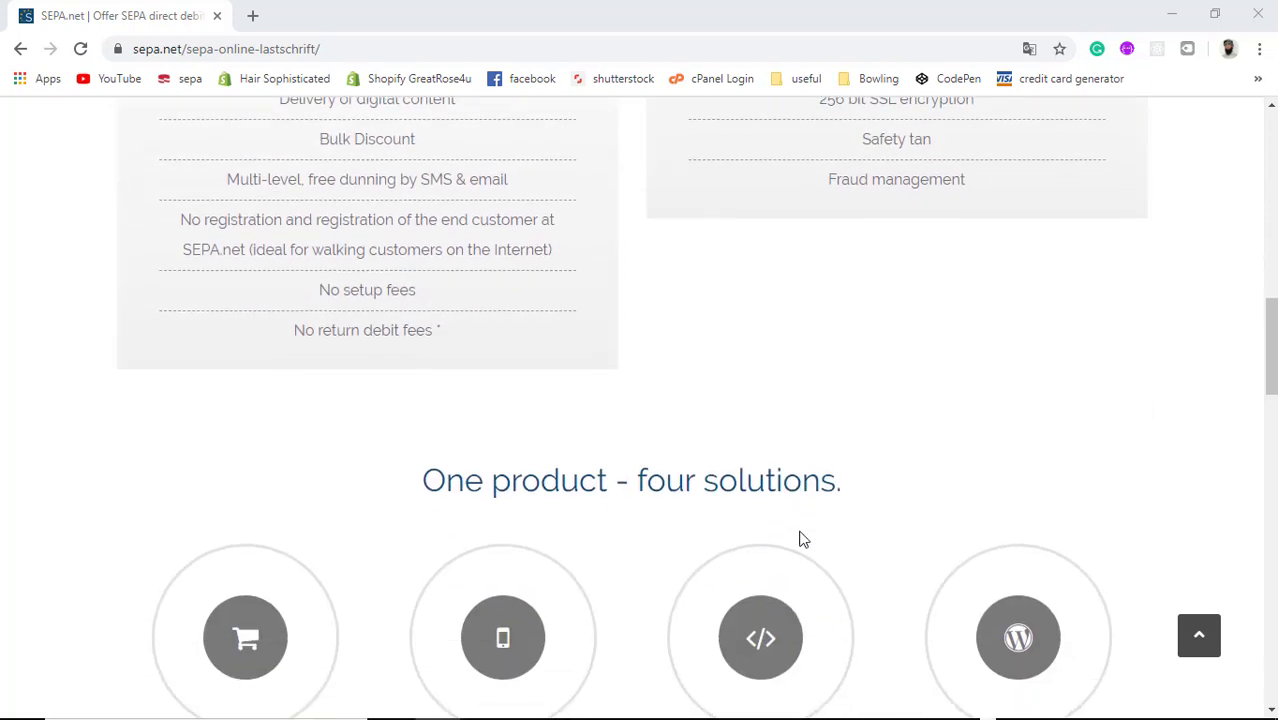
pyautogui.scroll(-2, 799, 537)
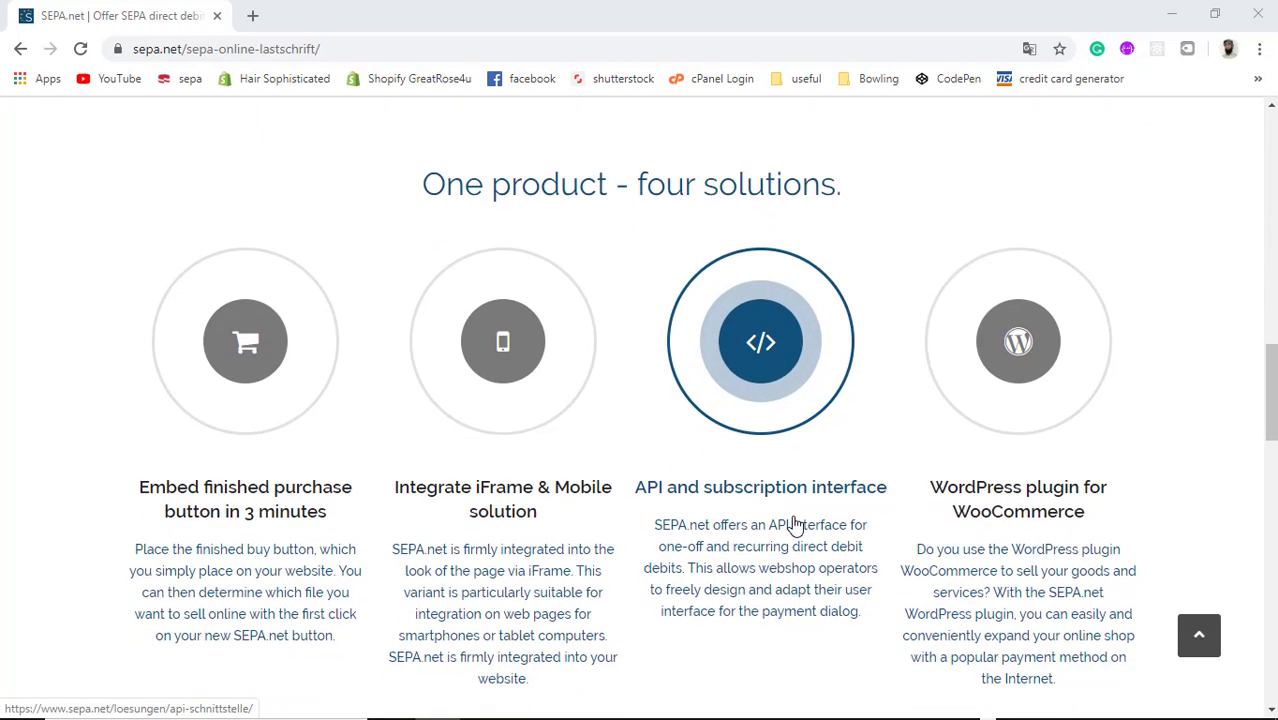
pyautogui.scroll(-1, 796, 527)
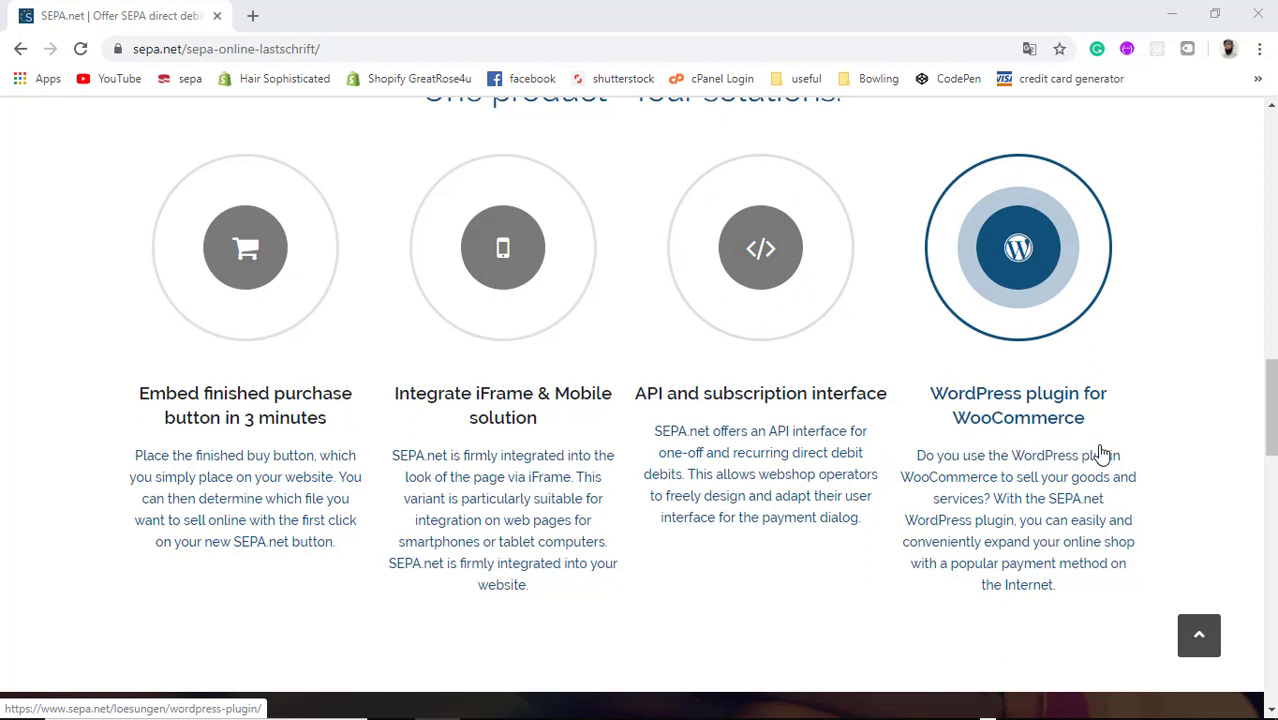
pyautogui.scroll(-5, 964, 471)
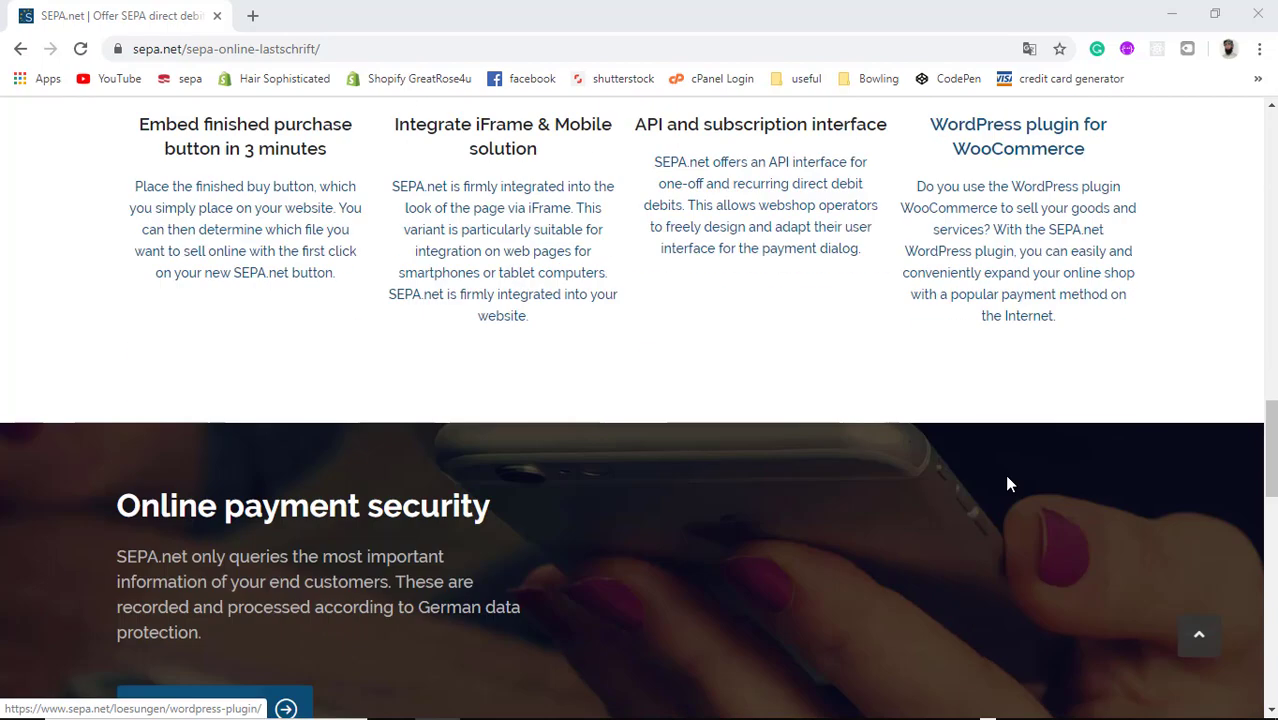
pyautogui.scroll(-8, 918, 483)
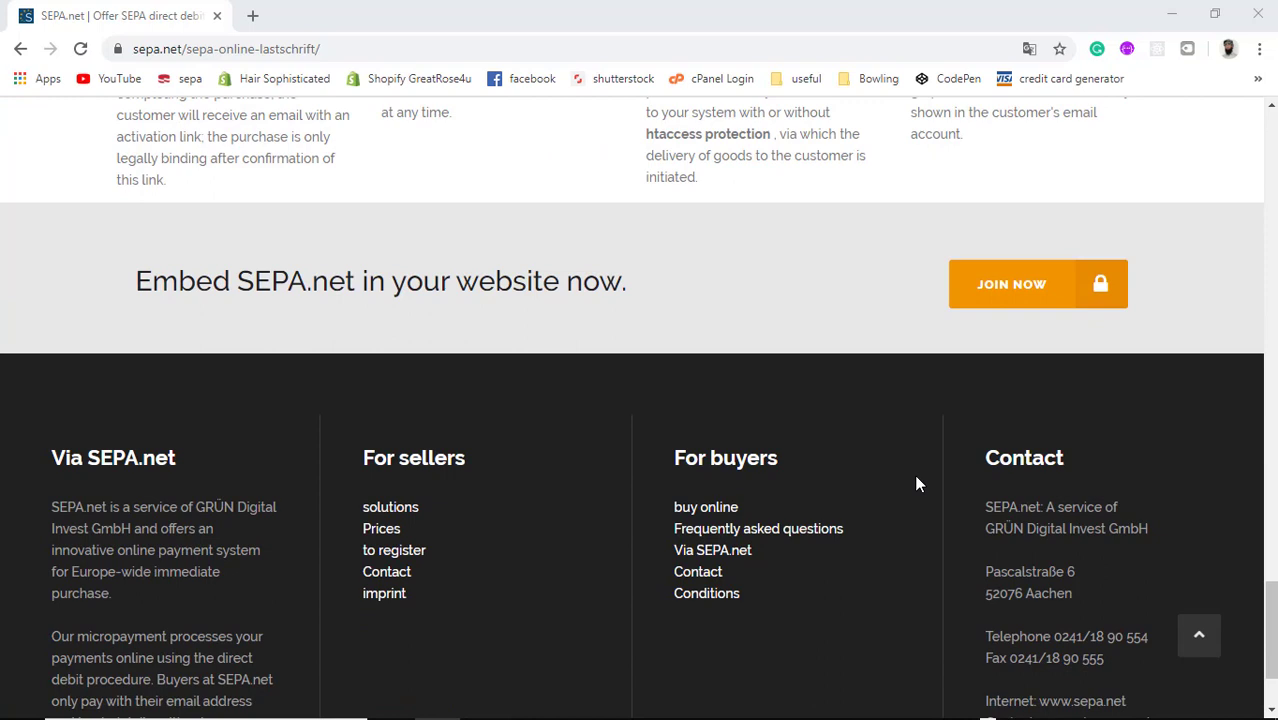
# Open the SEPA.net registration form and review its address, website, bank, tax and tariff fields
pyautogui.click(1010, 289)
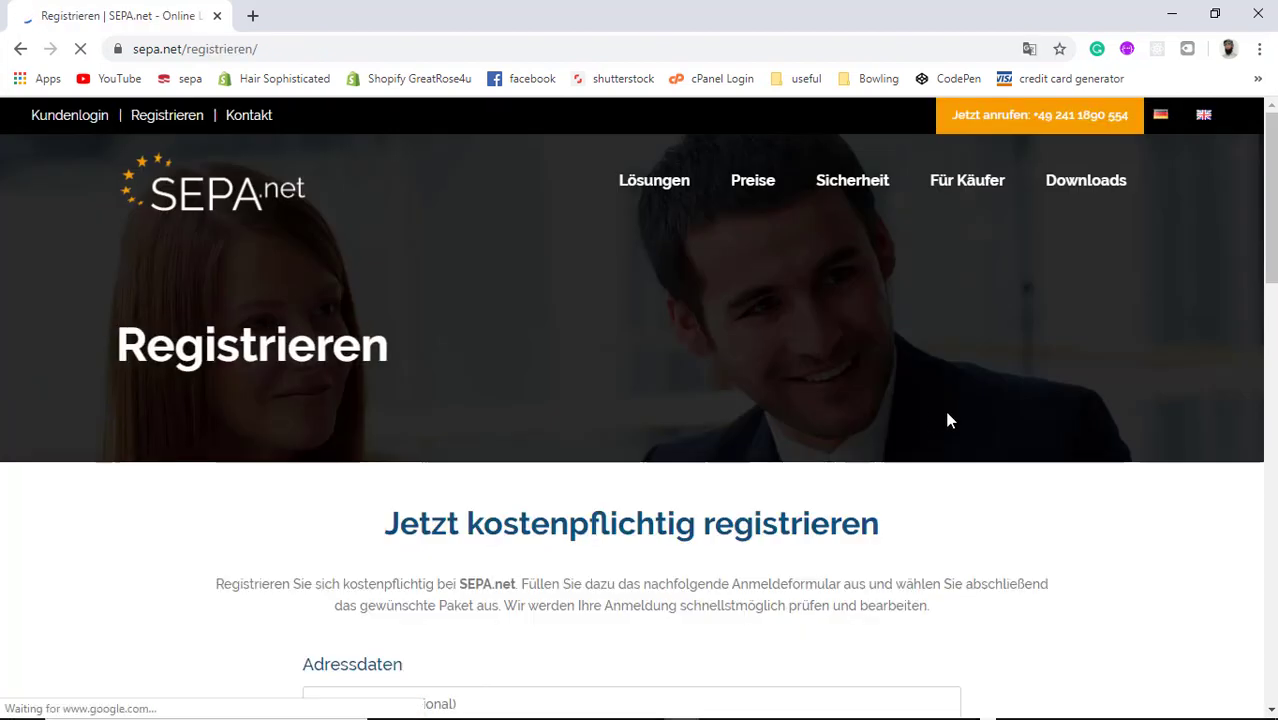
pyautogui.scroll(-4, 874, 430)
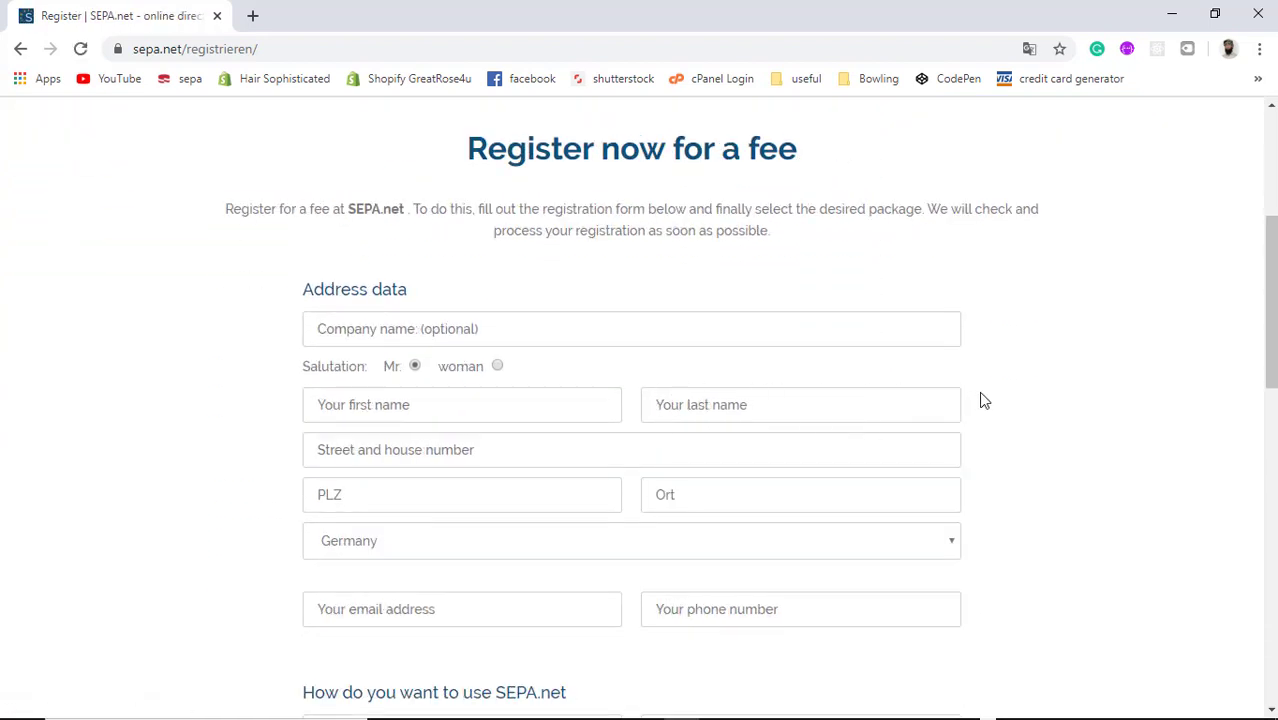
pyautogui.scroll(-2, 986, 400)
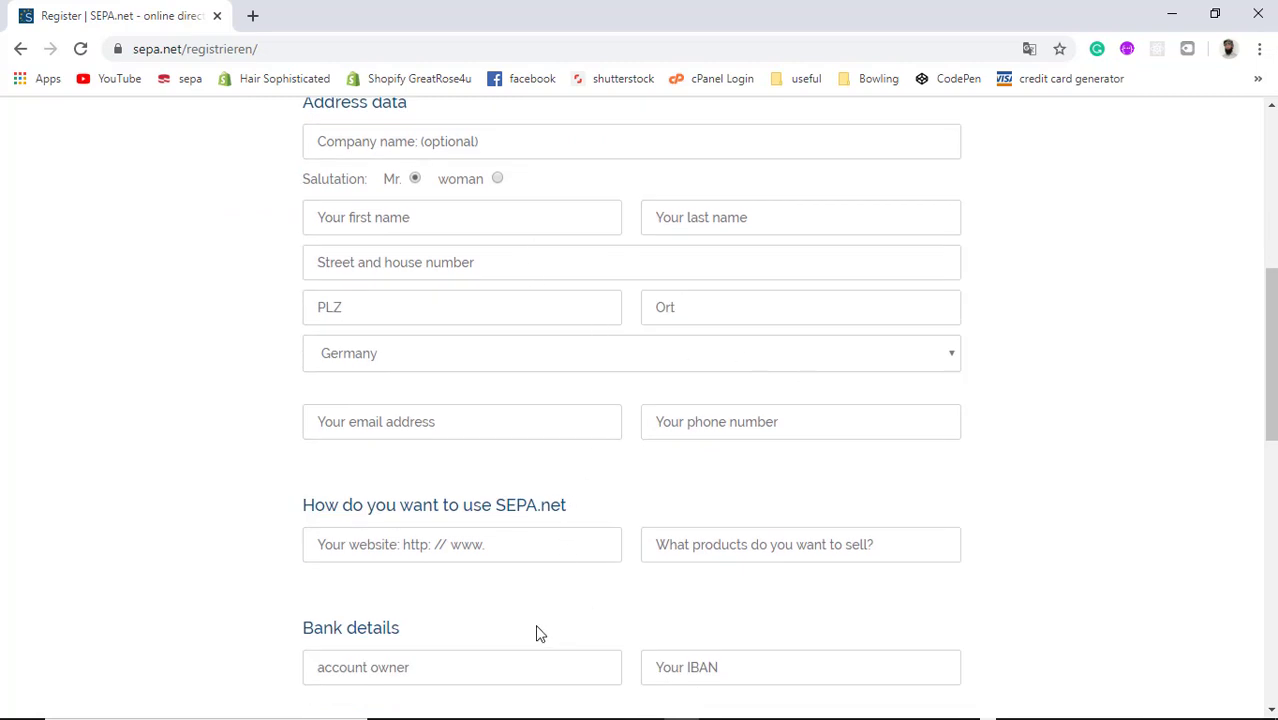
pyautogui.click(505, 540)
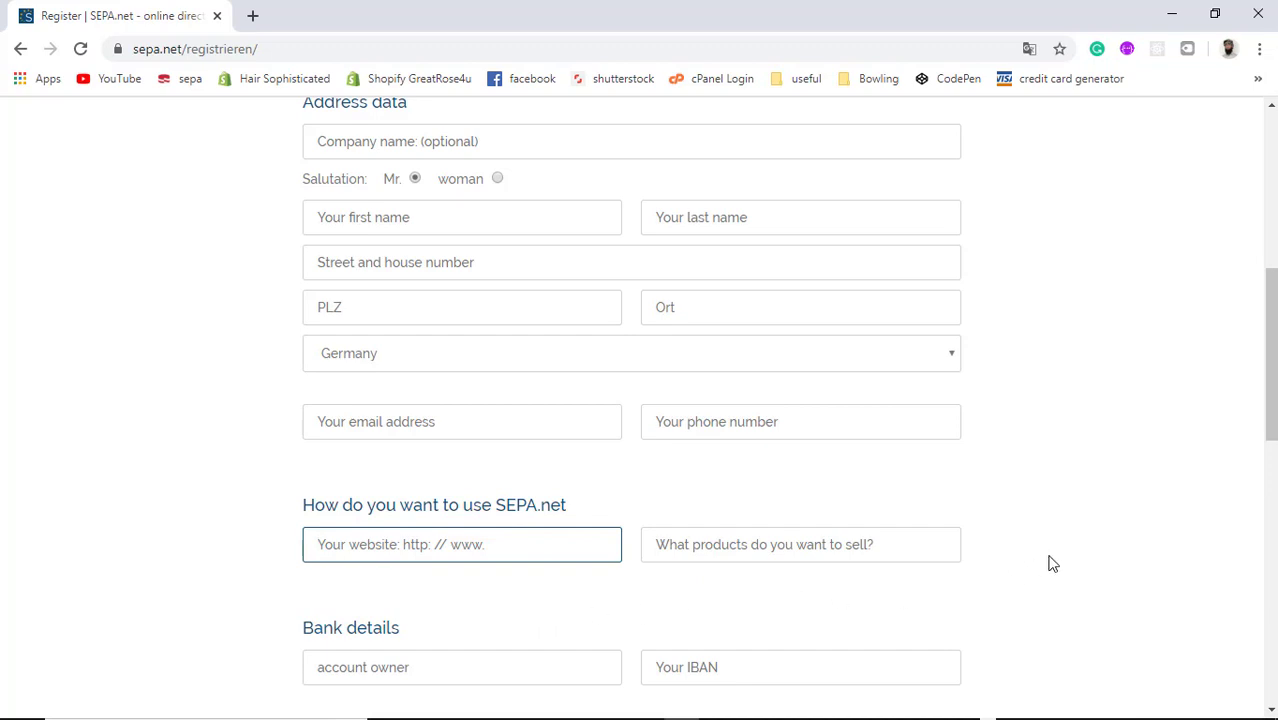
pyautogui.scroll(-5, 1052, 564)
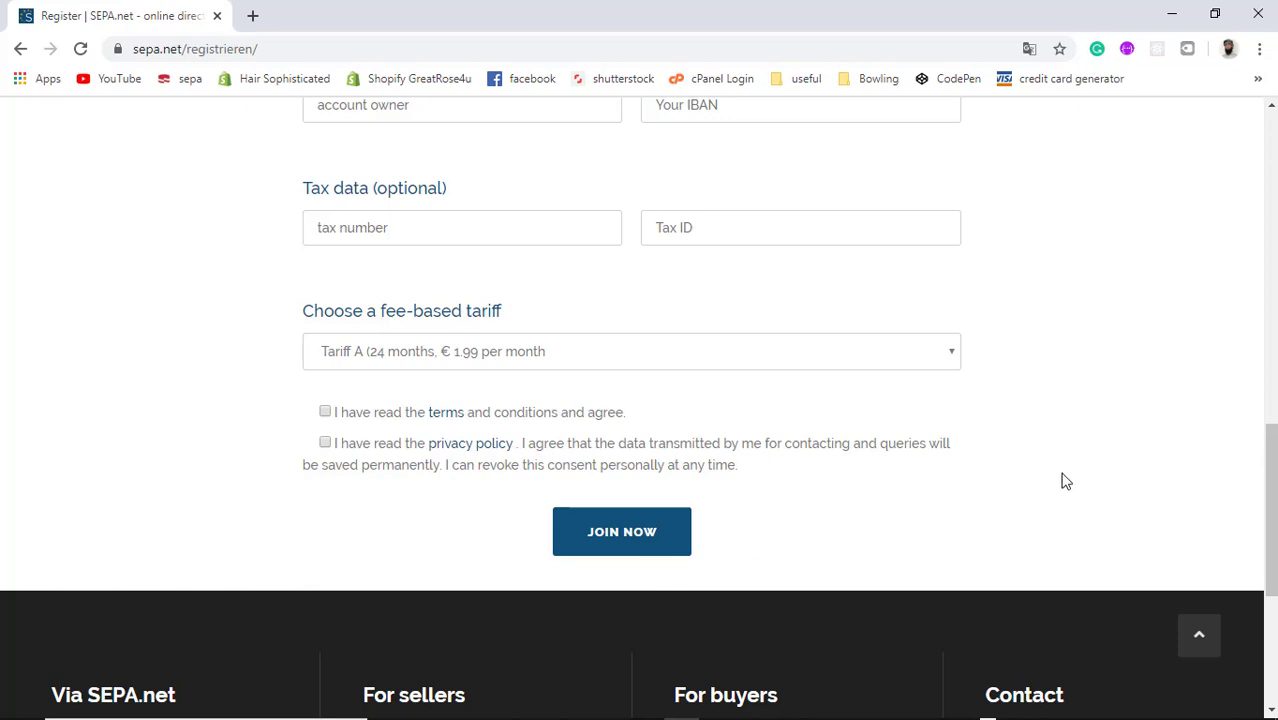
pyautogui.scroll(15, 1066, 481)
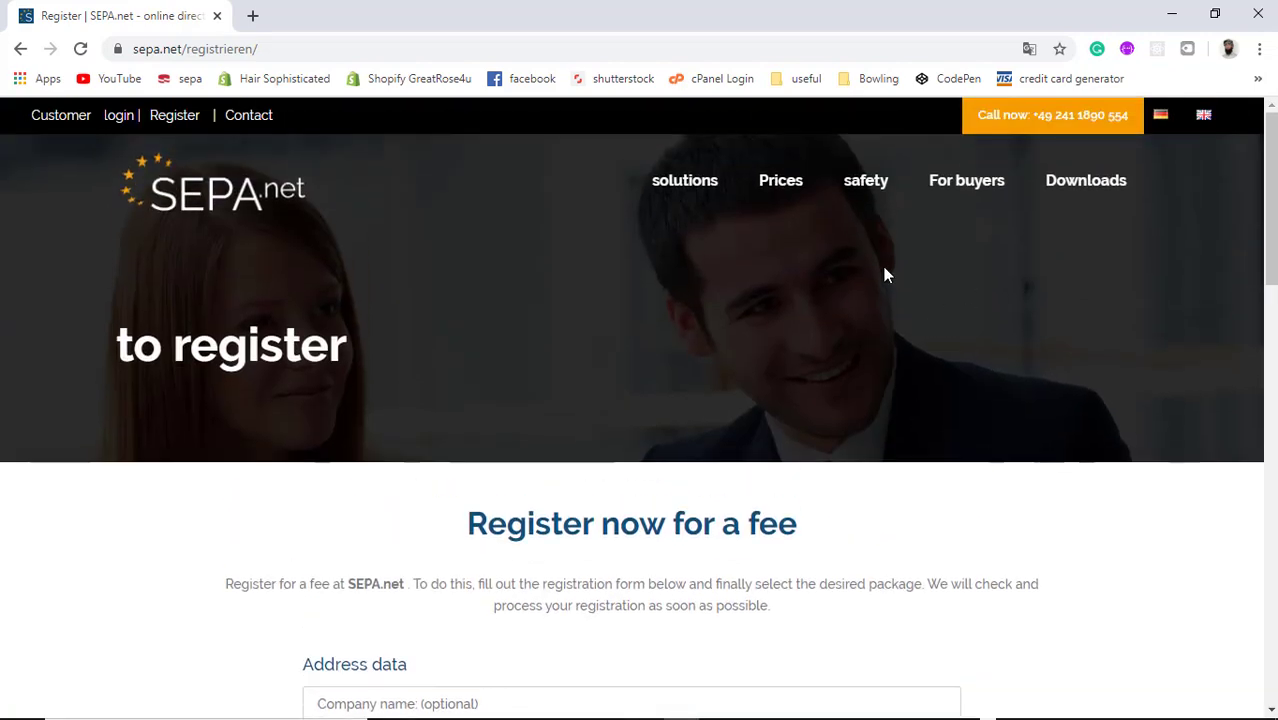
# Download the WooCommerce plugin from the SEPA.net downloads page and dismiss the browser's download bar
pyautogui.click(1090, 181)
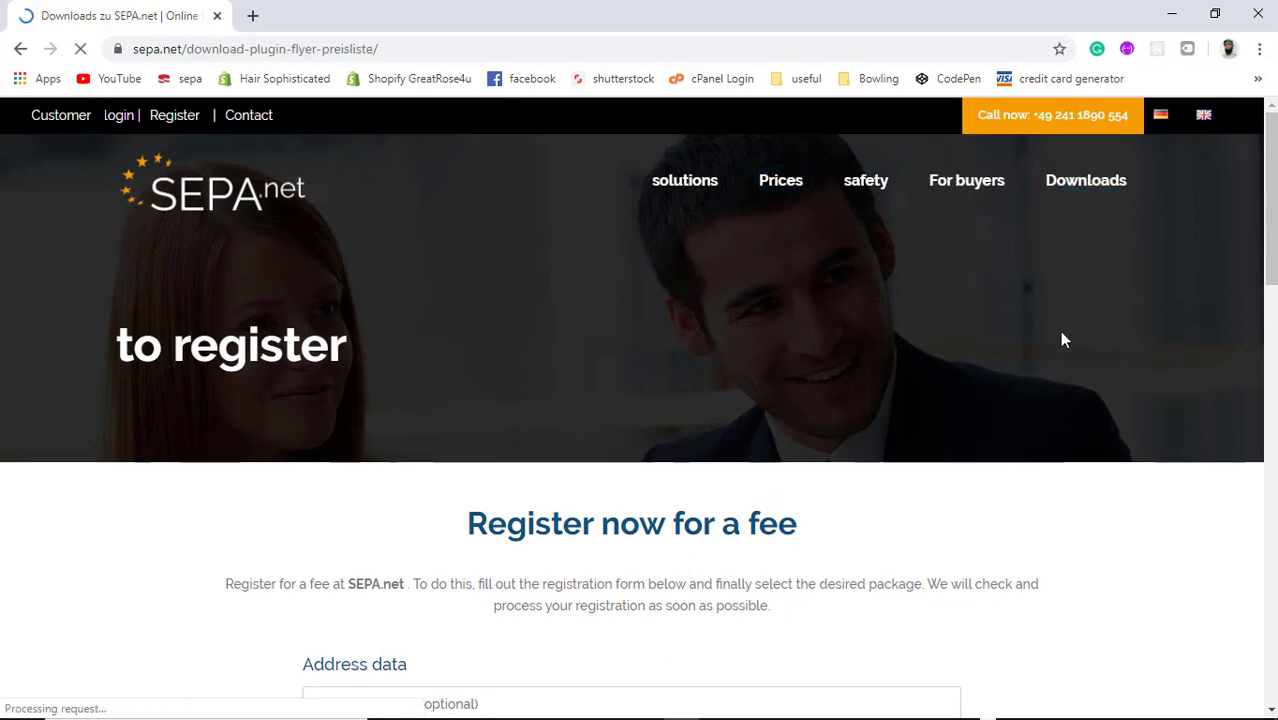
pyautogui.scroll(-1, 983, 365)
pyautogui.scroll(-3, 983, 365)
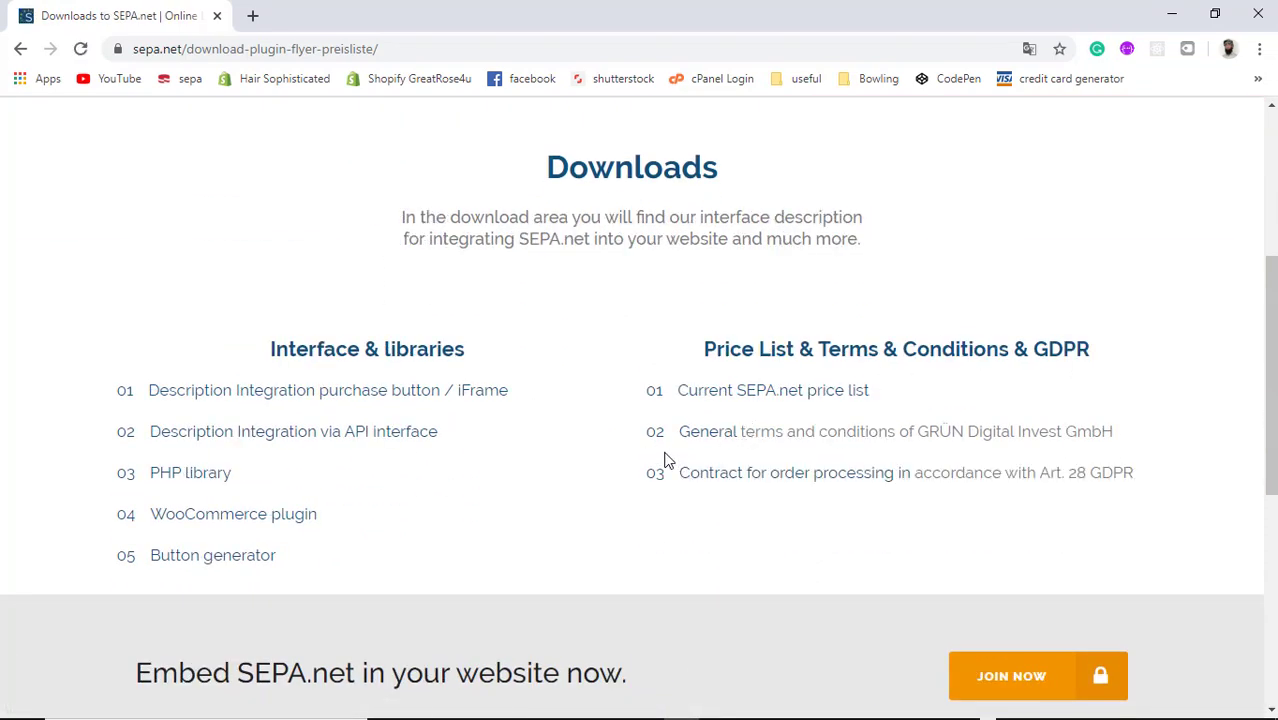
pyautogui.scroll(-5, 667, 461)
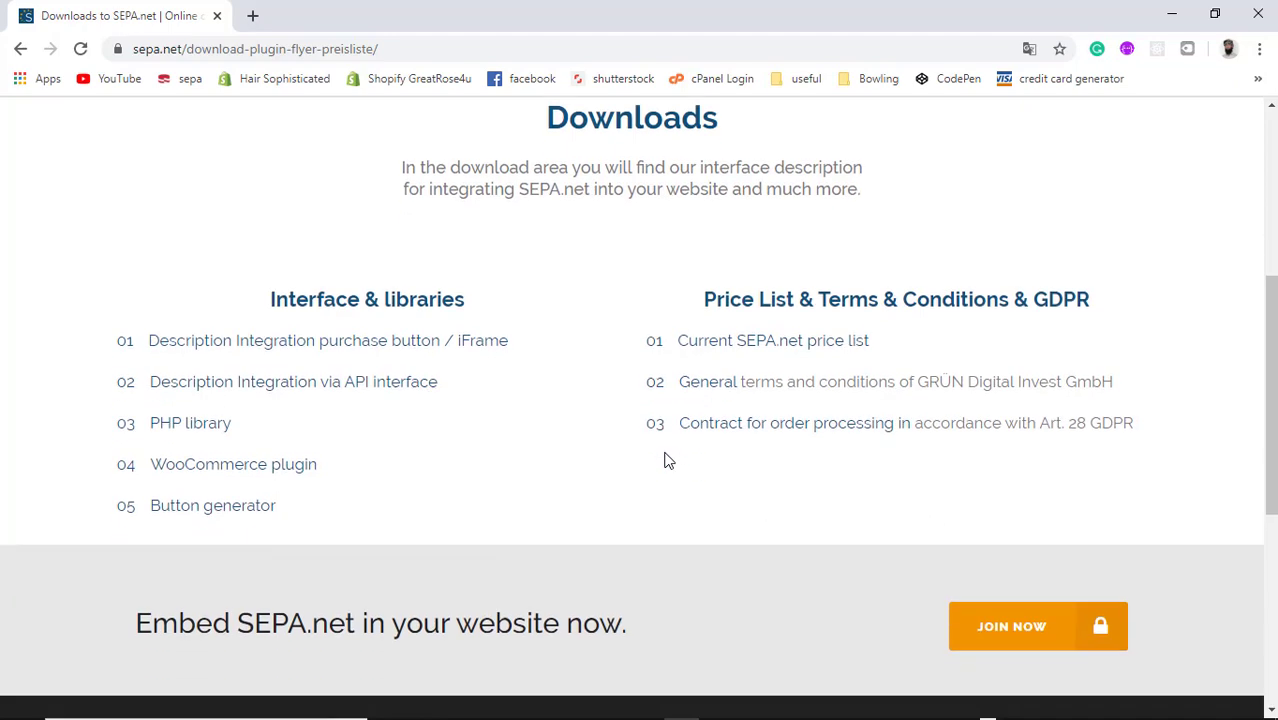
pyautogui.scroll(5, 663, 451)
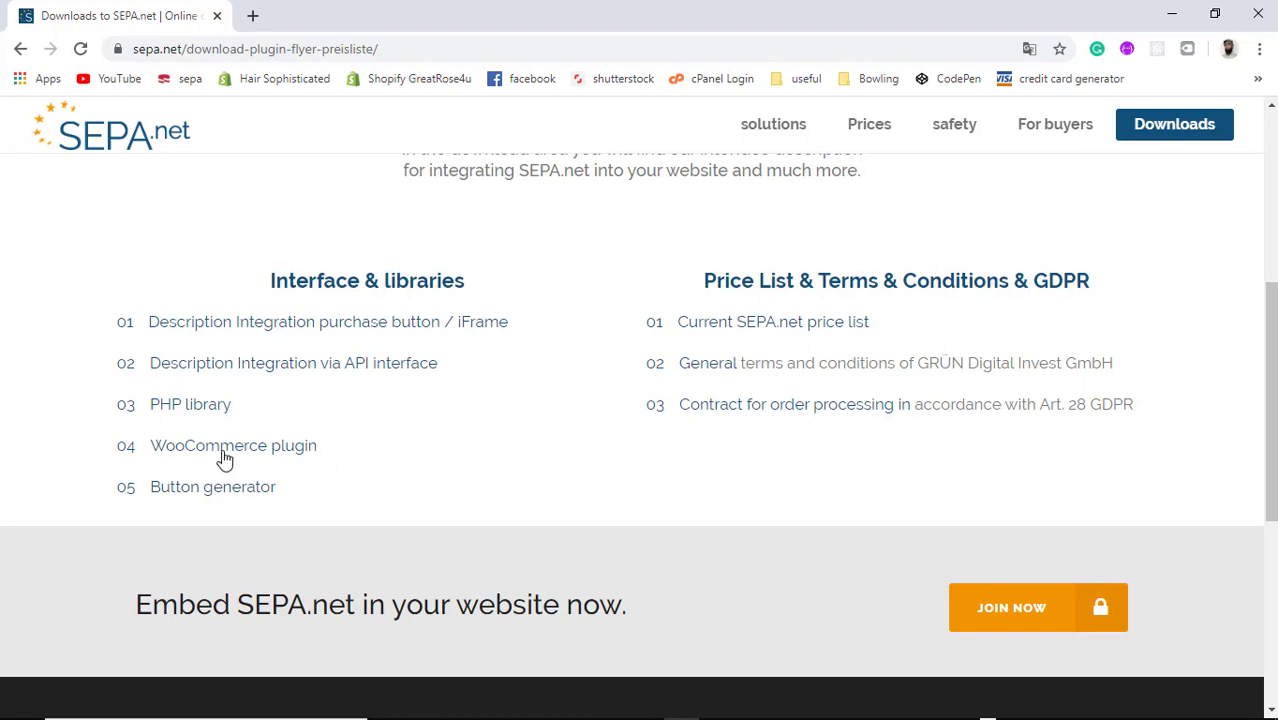
pyautogui.click(305, 448)
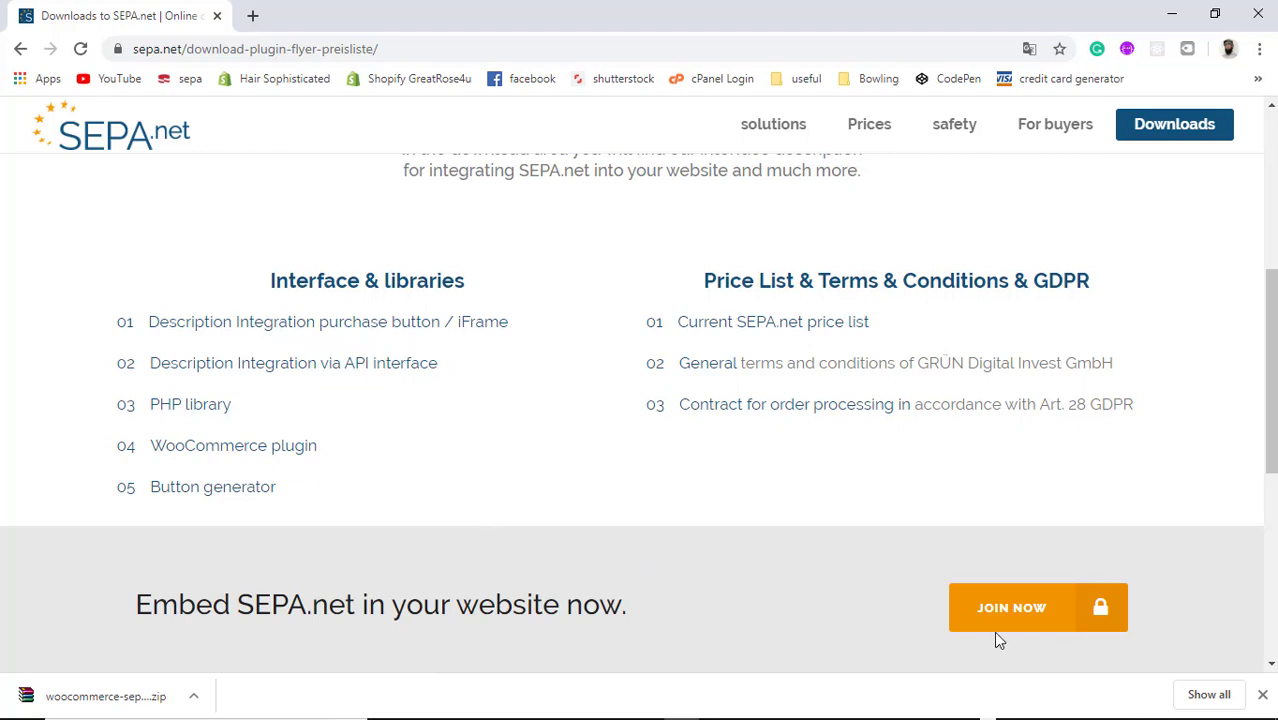
pyautogui.click(1262, 694)
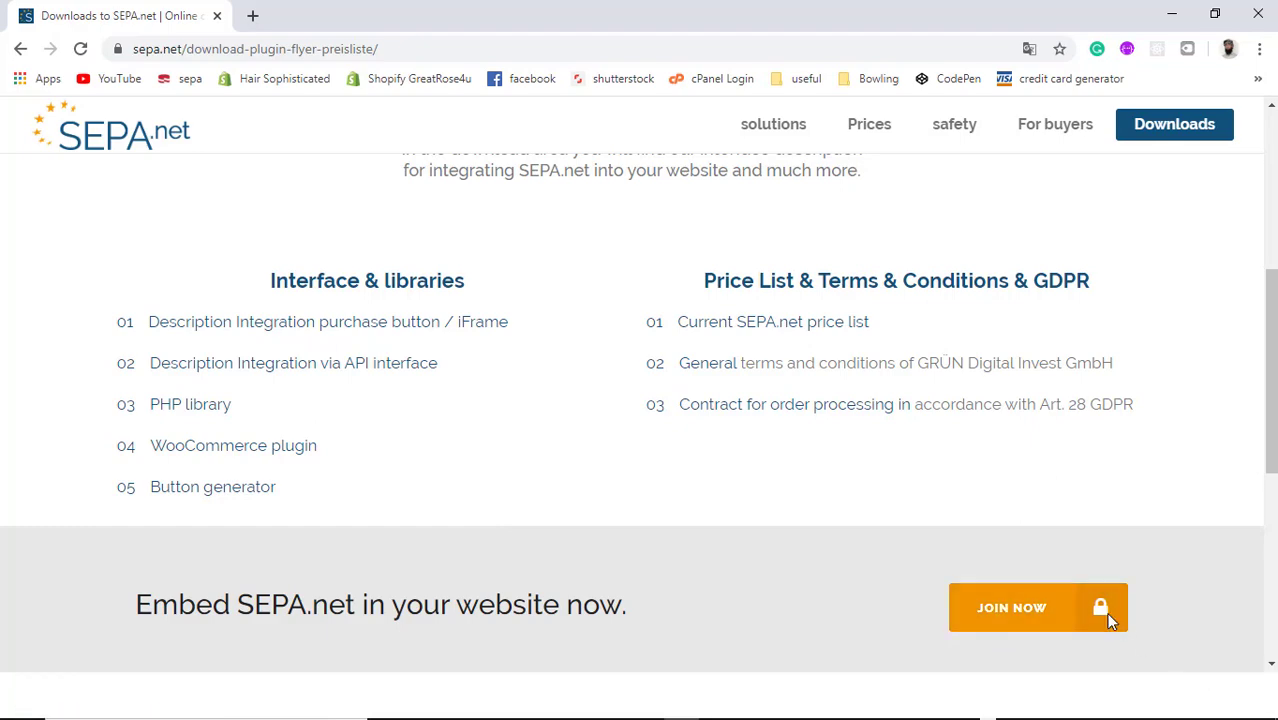
pyautogui.scroll(4, 828, 512)
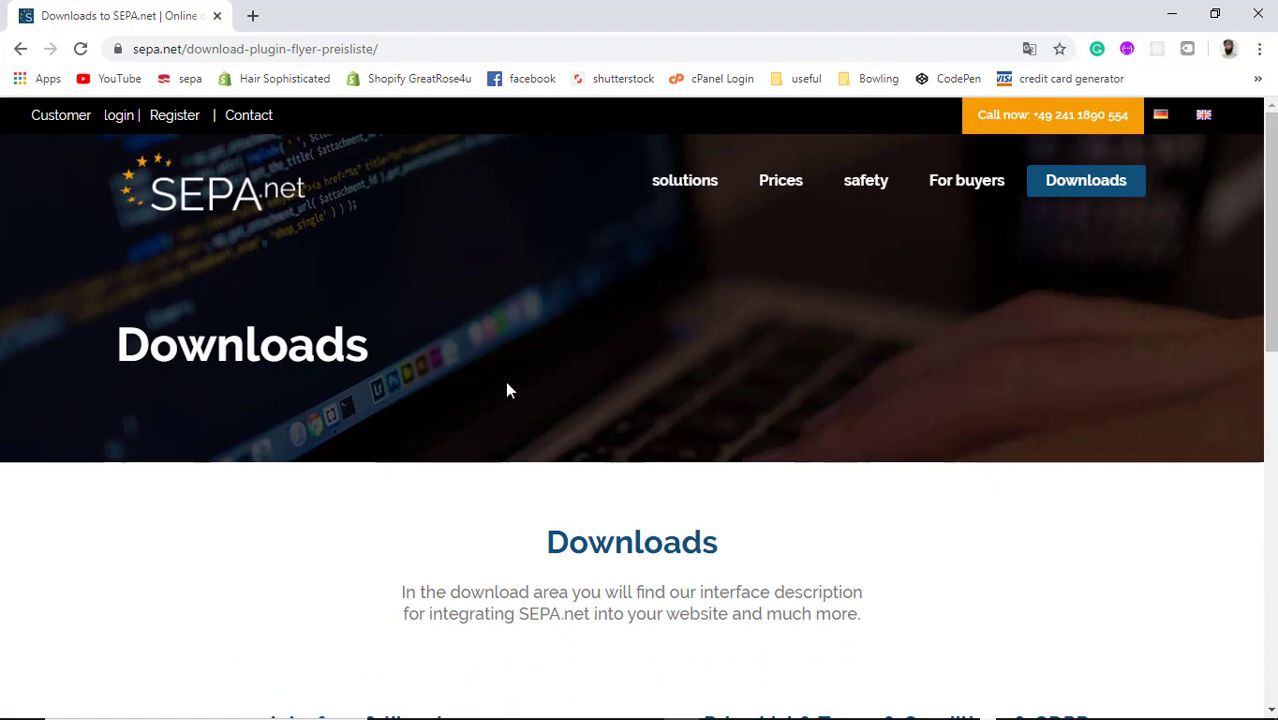
# Open the randmedianl.com website in a new browser tab
pyautogui.click(254, 16)
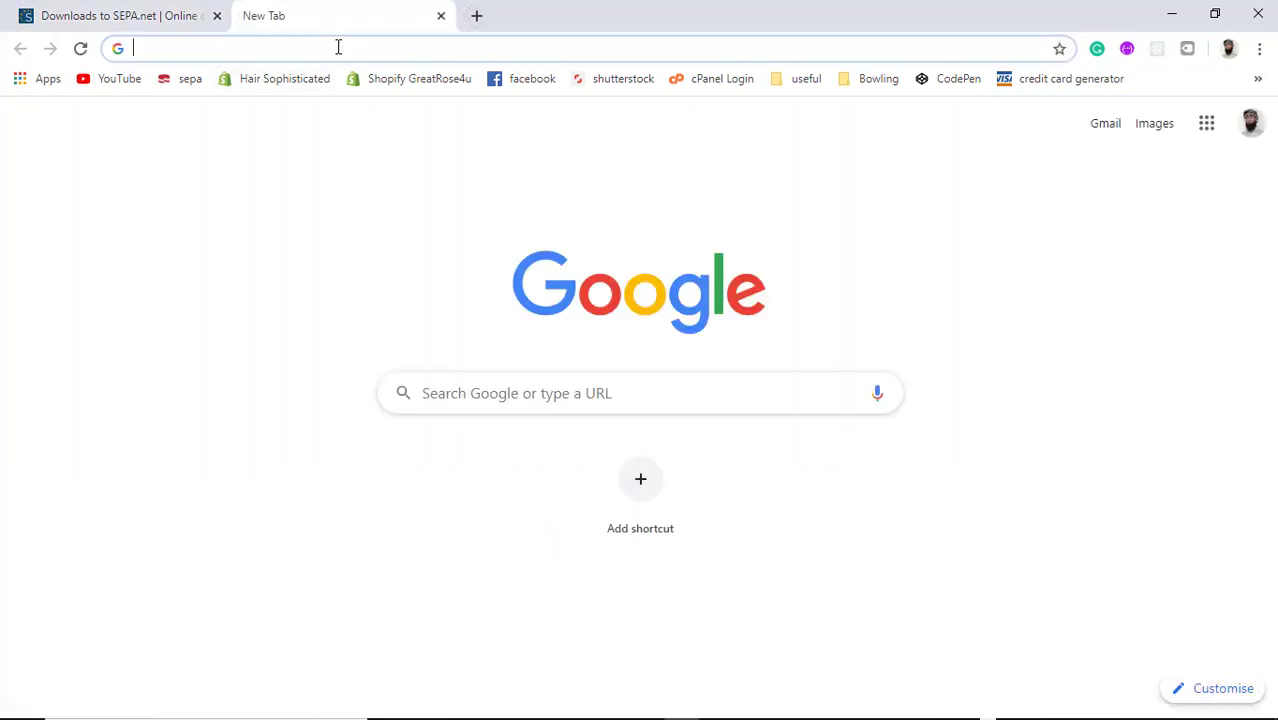
pyautogui.write('rand')
pyautogui.press('Return')
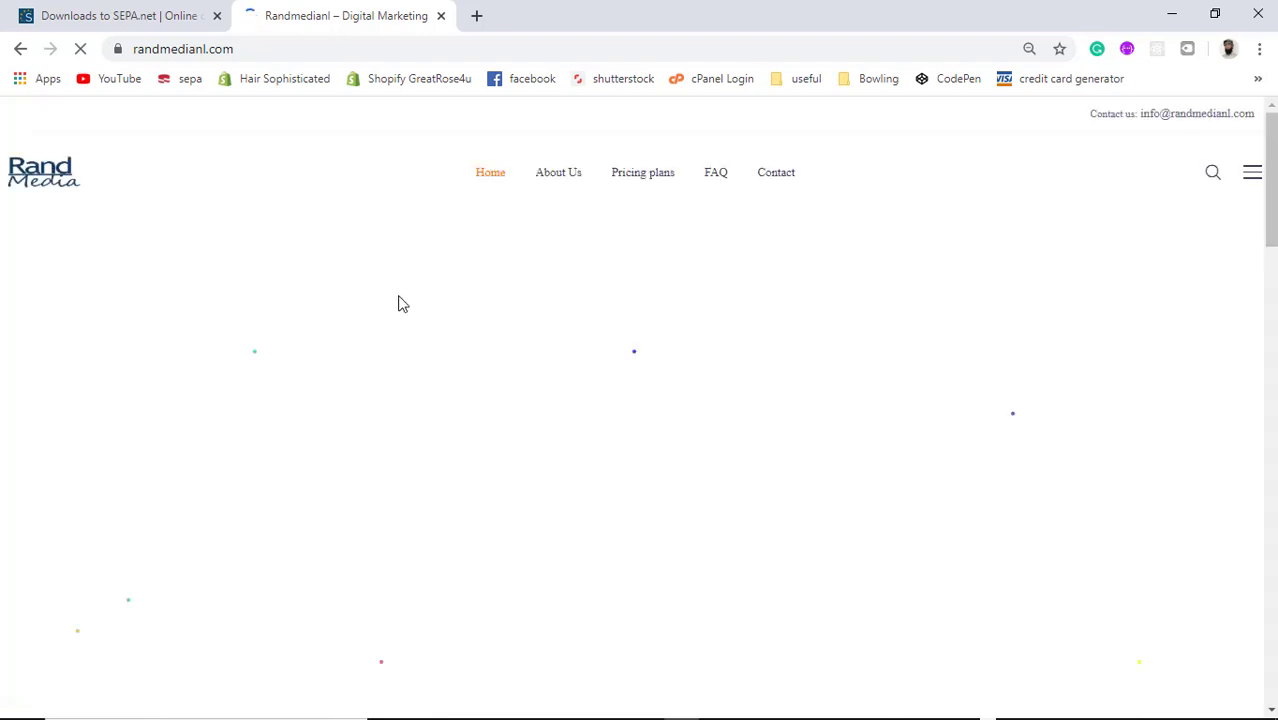
# Choose the €99 Basic Plan from the pricing plans on the home page and add one to the cart
pyautogui.scroll(-8, 424, 338)
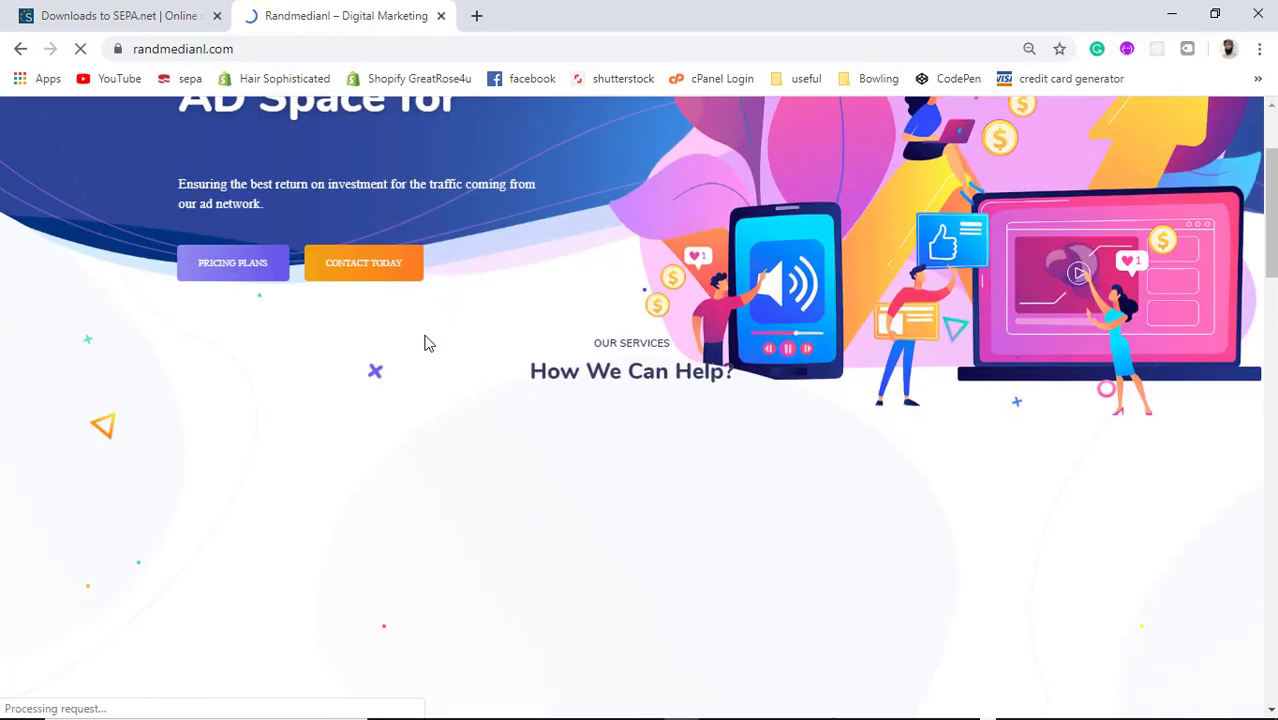
pyautogui.scroll(-3, 416, 380)
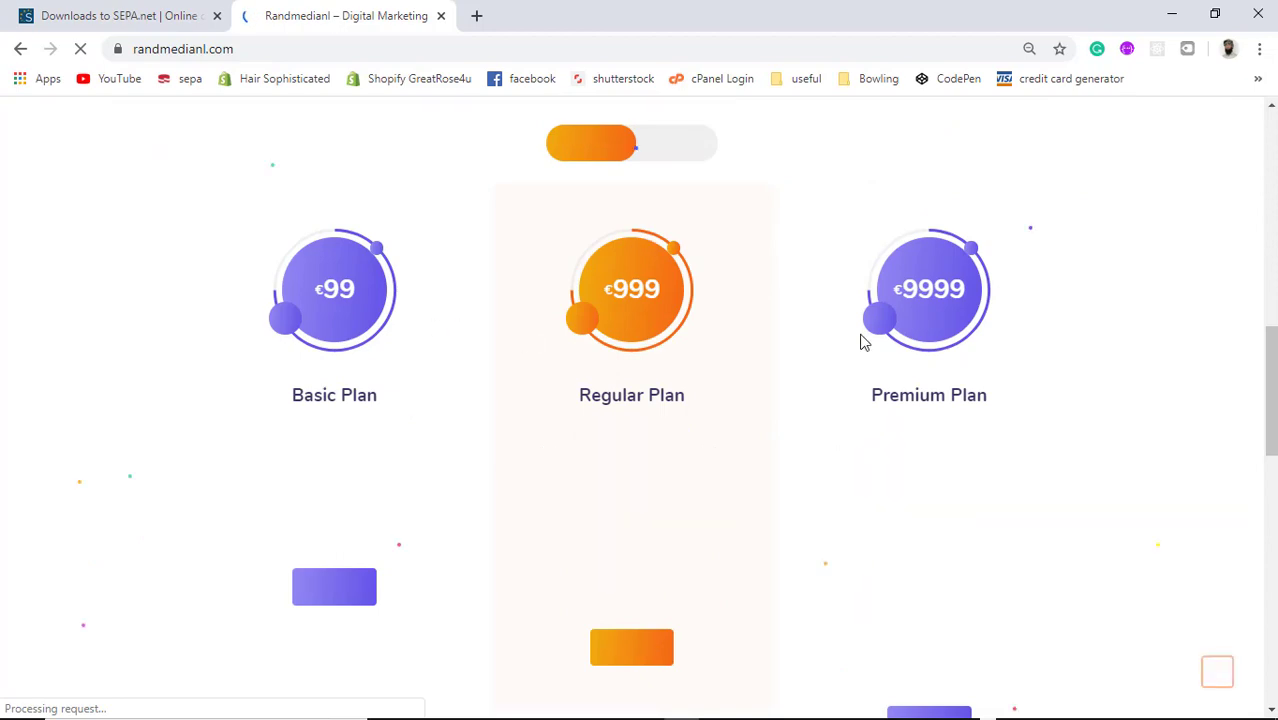
pyautogui.scroll(-2, 600, 435)
pyautogui.scroll(-1, 394, 428)
pyautogui.scroll(3, 345, 419)
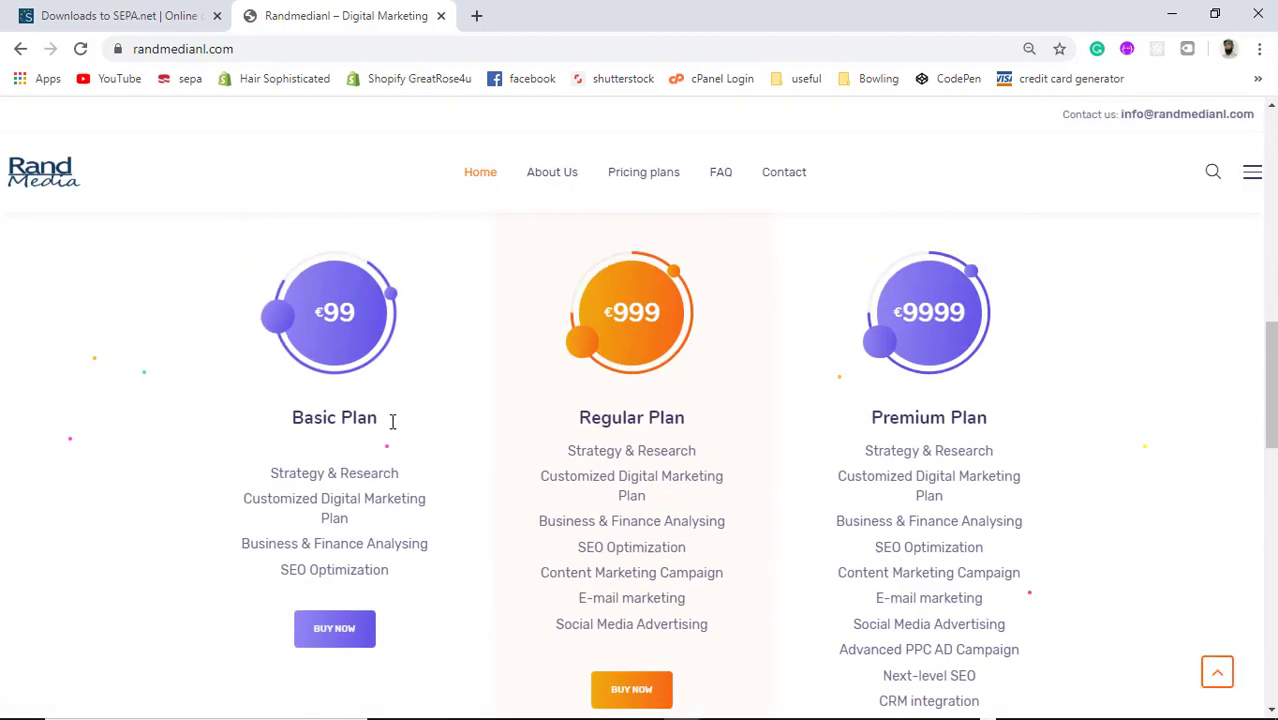
pyautogui.scroll(-2, 318, 500)
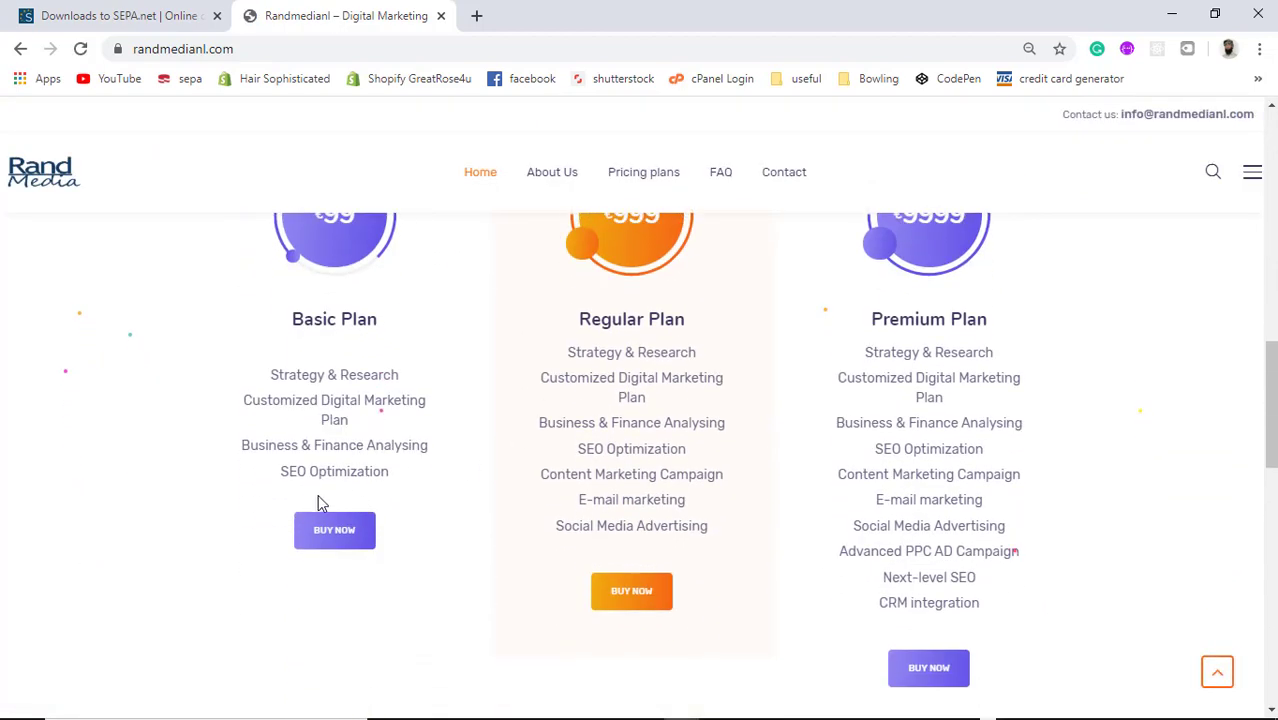
pyautogui.click(355, 531)
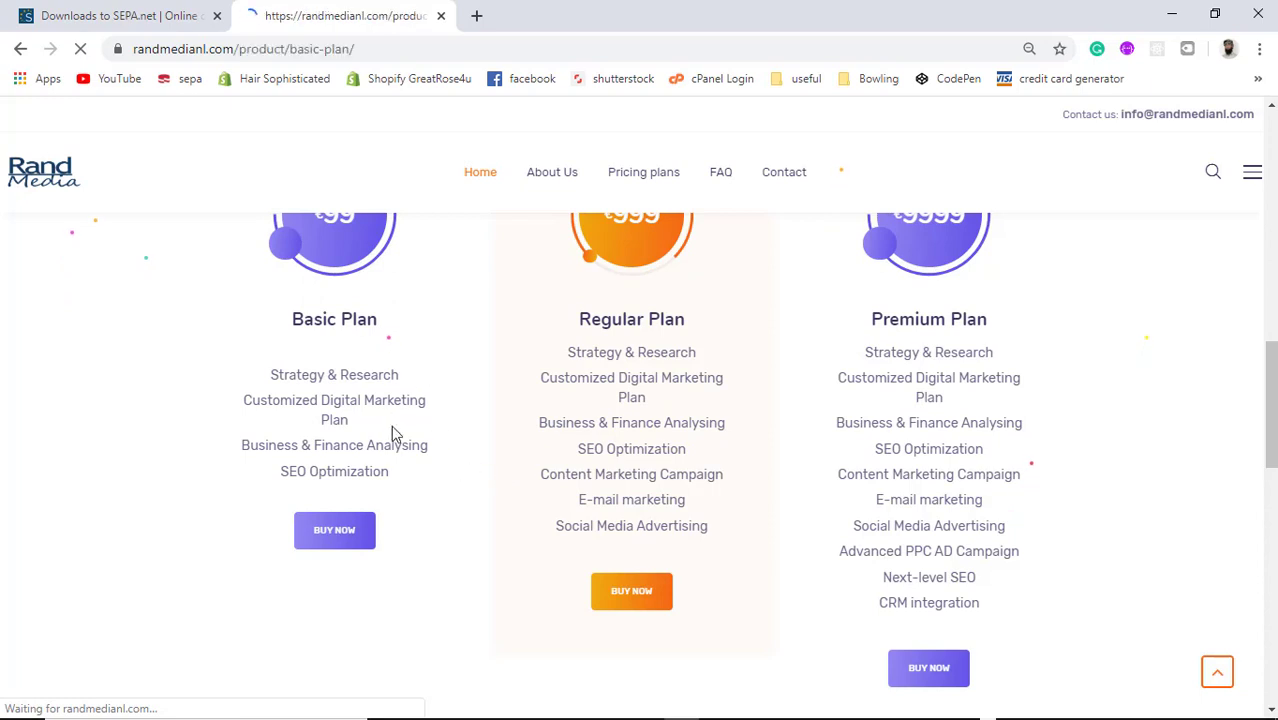
pyautogui.scroll(1, 401, 473)
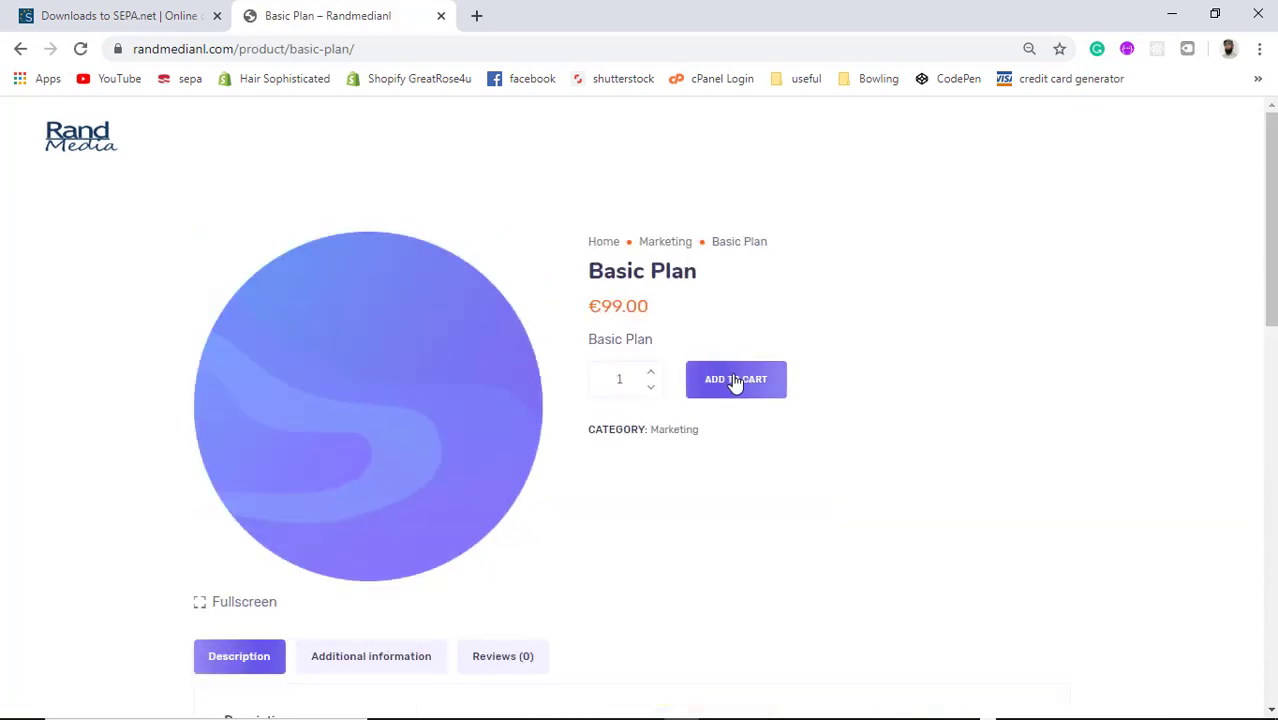
pyautogui.click(736, 382)
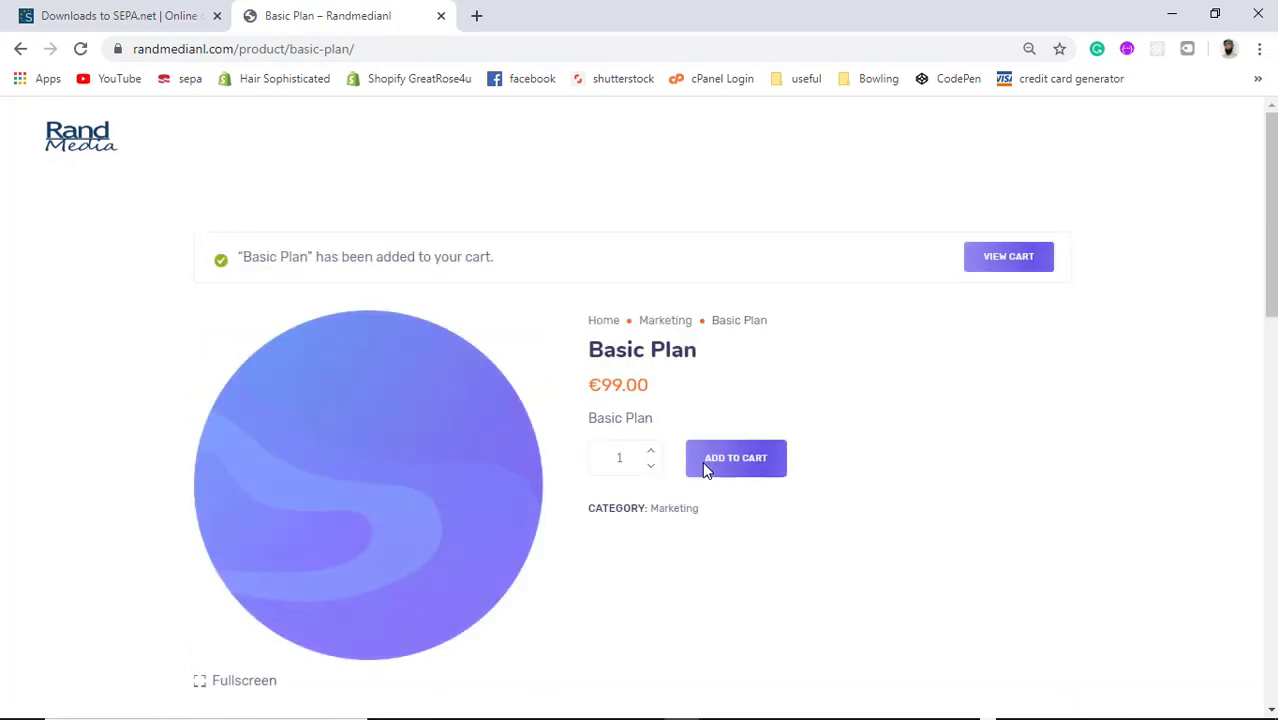
# View the cart containing the Basic Plan and proceed to checkout
pyautogui.scroll(-1, 759, 418)
pyautogui.click(1004, 163)
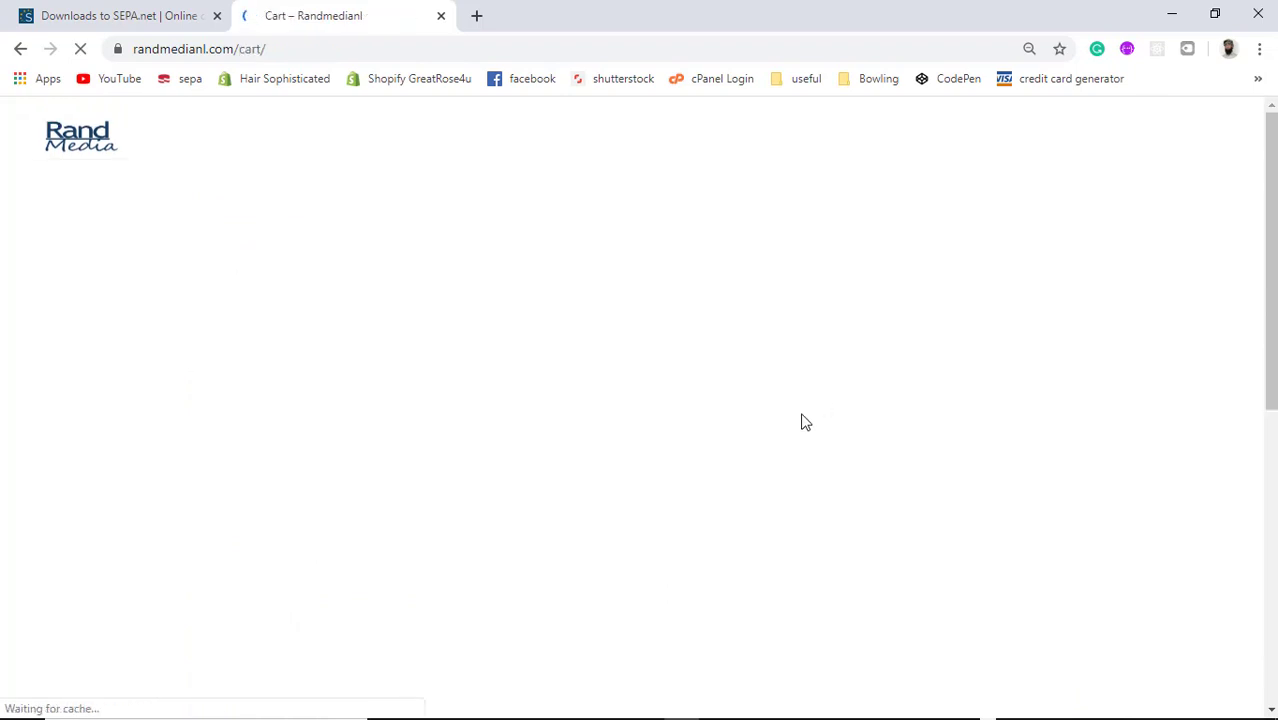
pyautogui.scroll(-3, 805, 421)
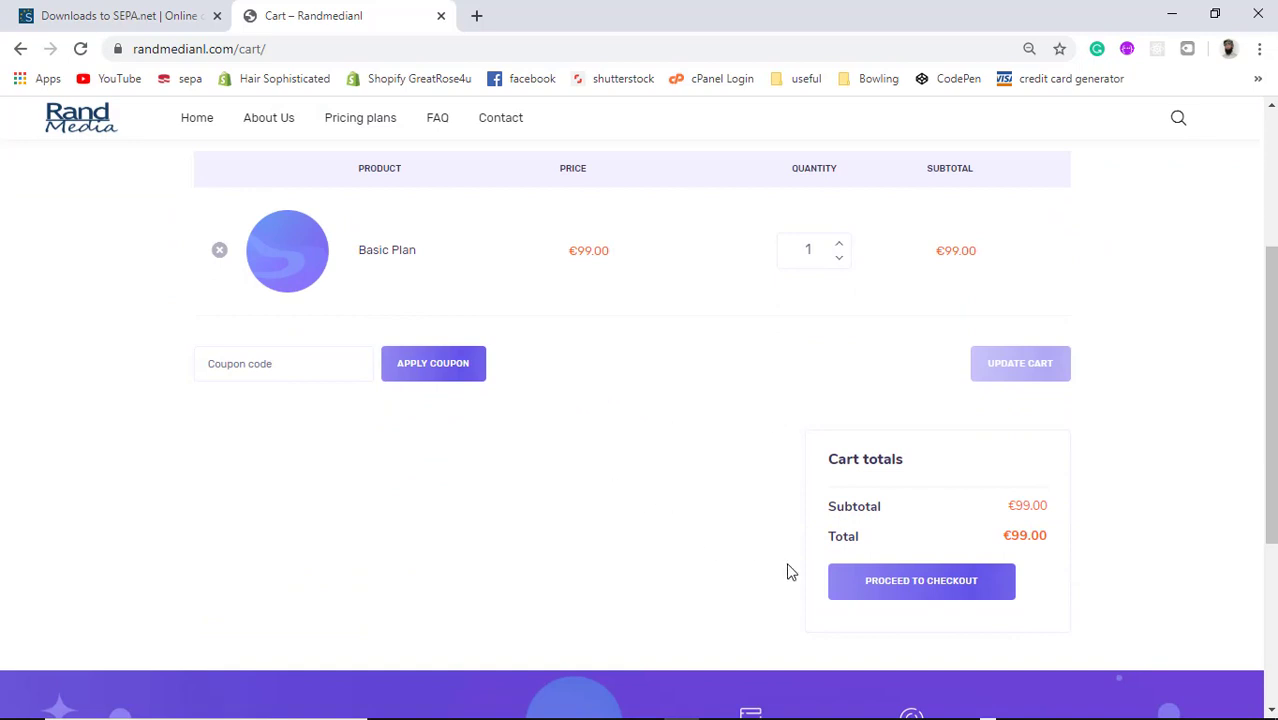
pyautogui.click(966, 589)
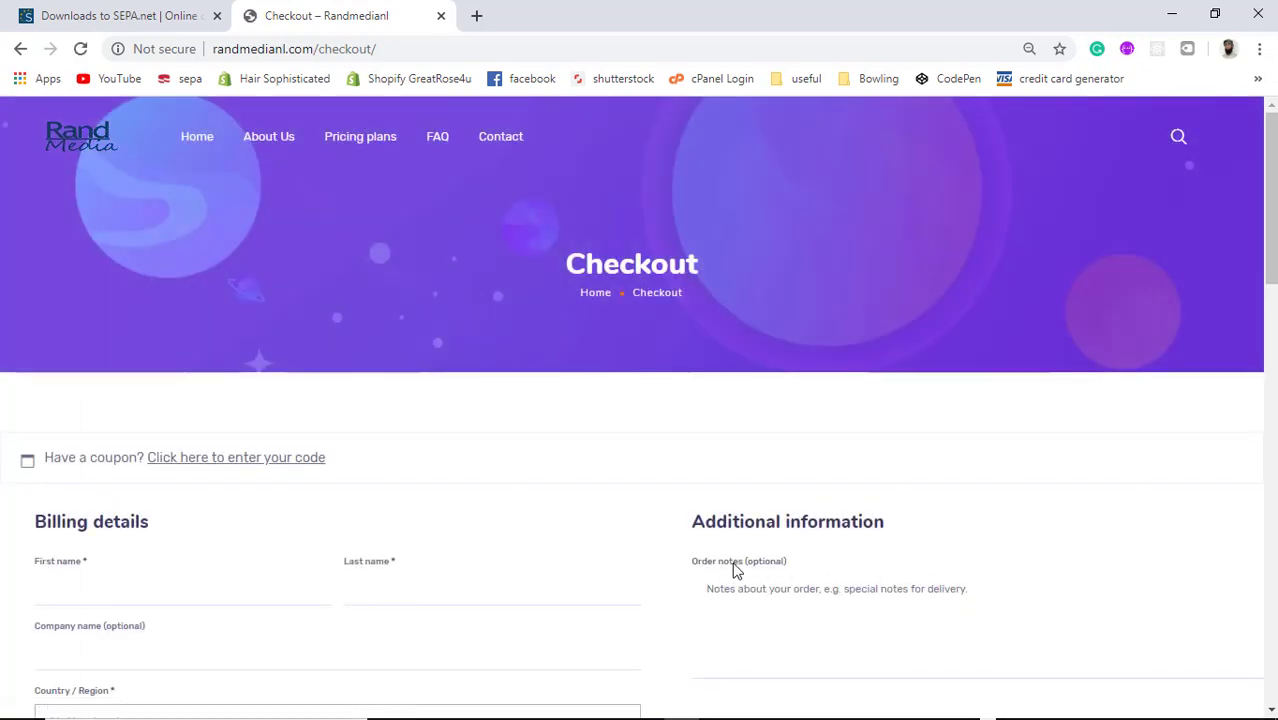
# Examine the checkout form down to the payment option "Lastschriftverfahren über SEPA.net" and its IBAN, BIC and TAN fields
pyautogui.scroll(-3, 733, 569)
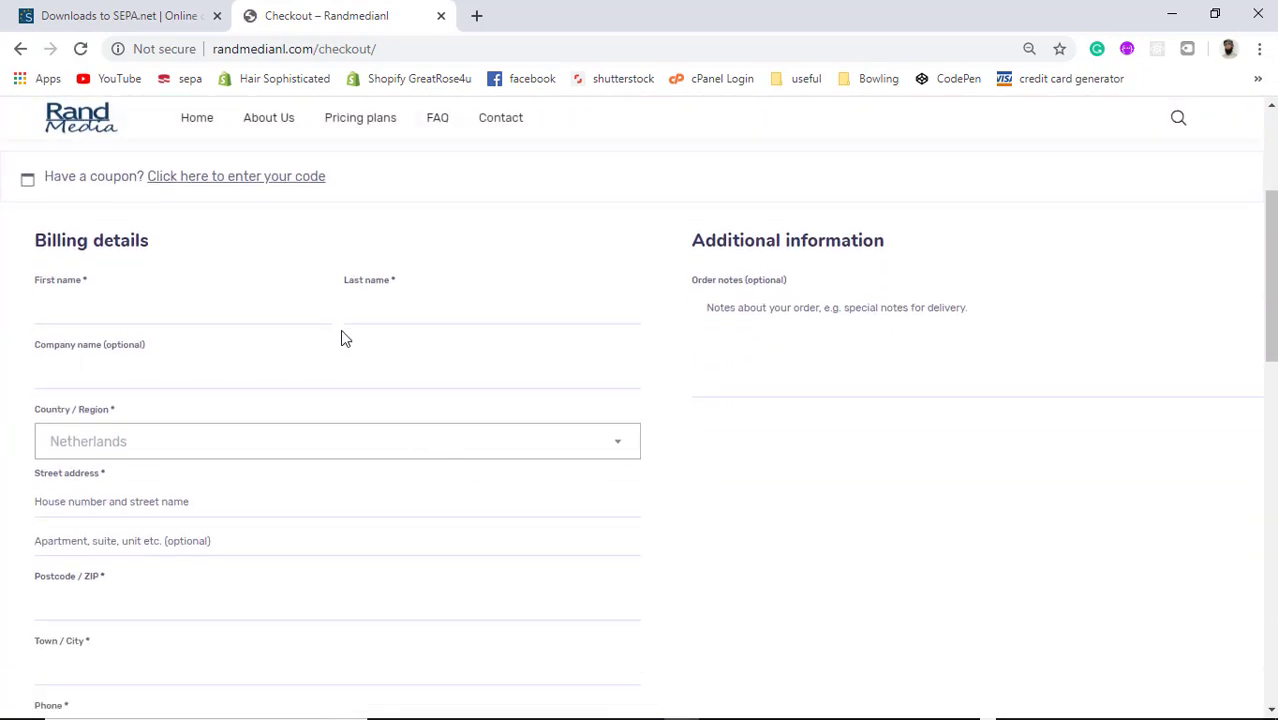
pyautogui.scroll(-3, 351, 470)
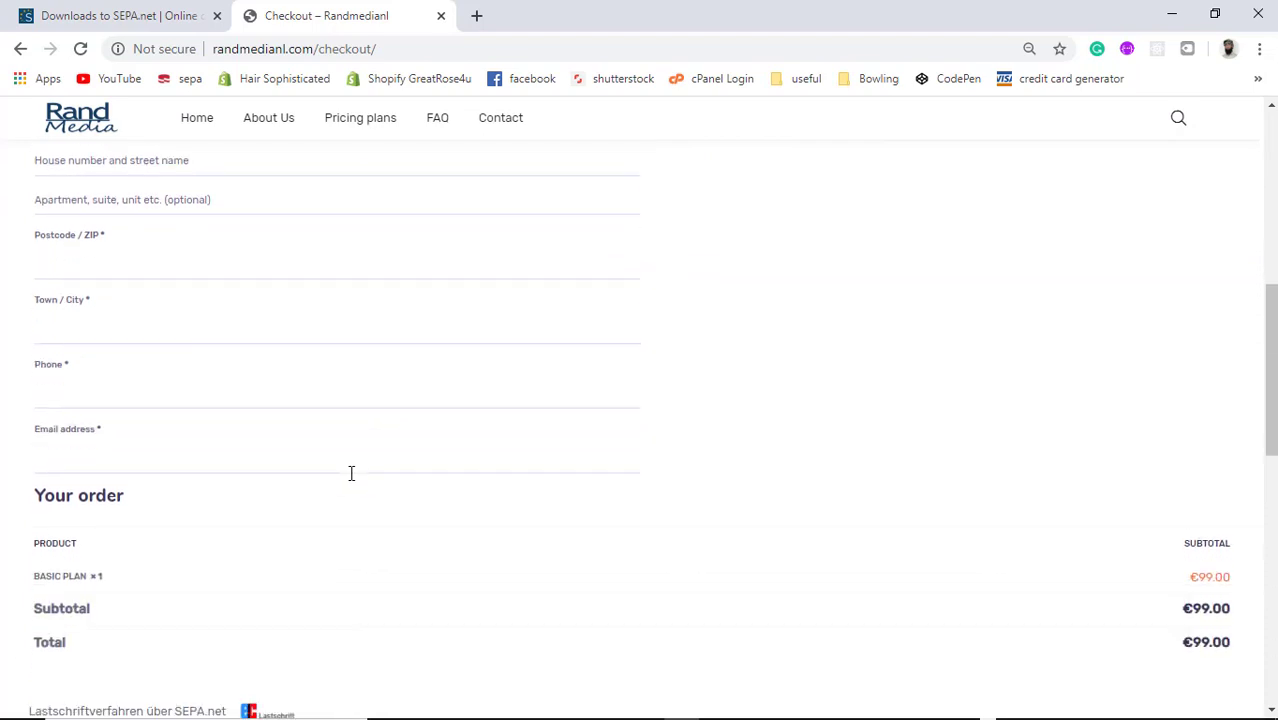
pyautogui.scroll(-4, 351, 475)
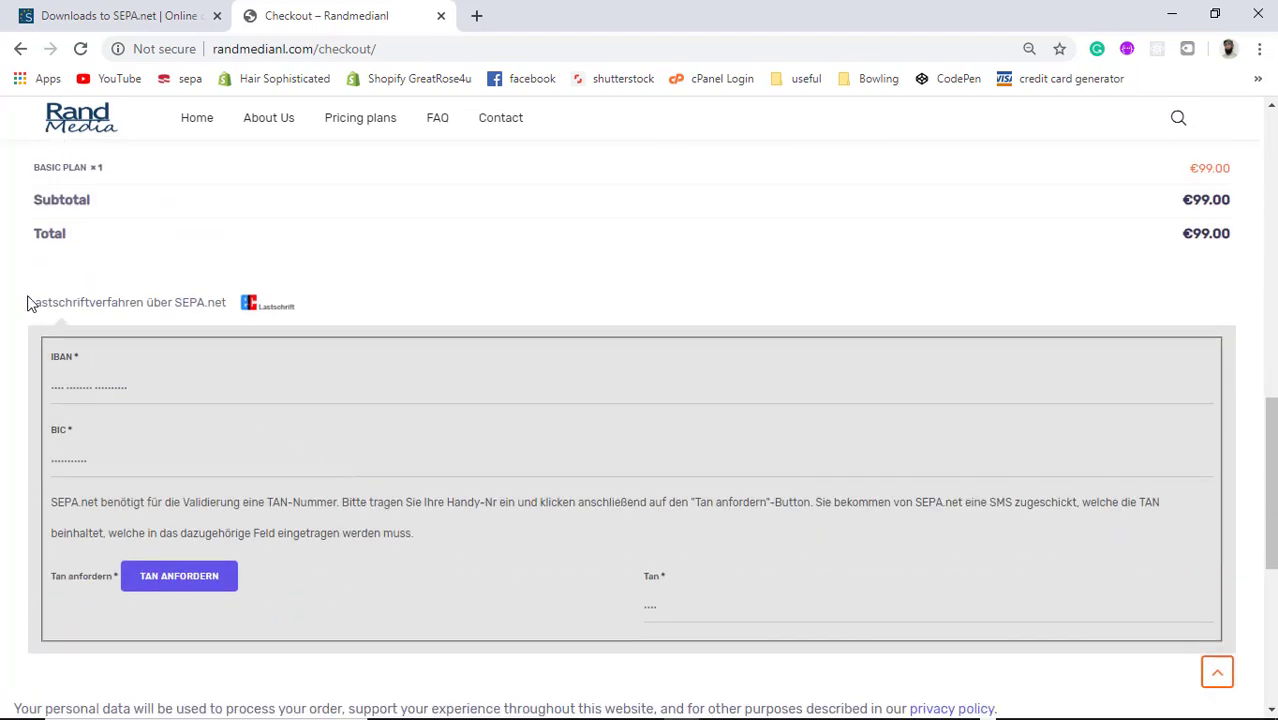
pyautogui.moveTo(28, 303); pyautogui.dragTo(240, 306)
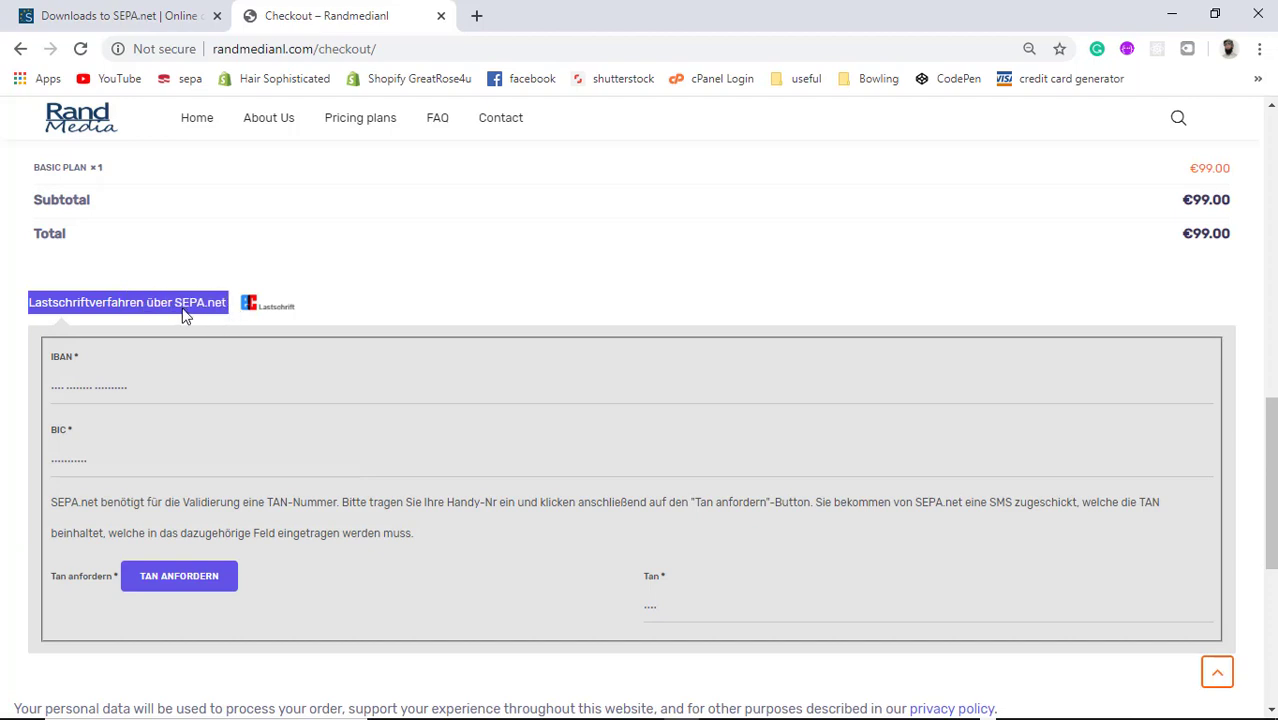
pyautogui.click(210, 320)
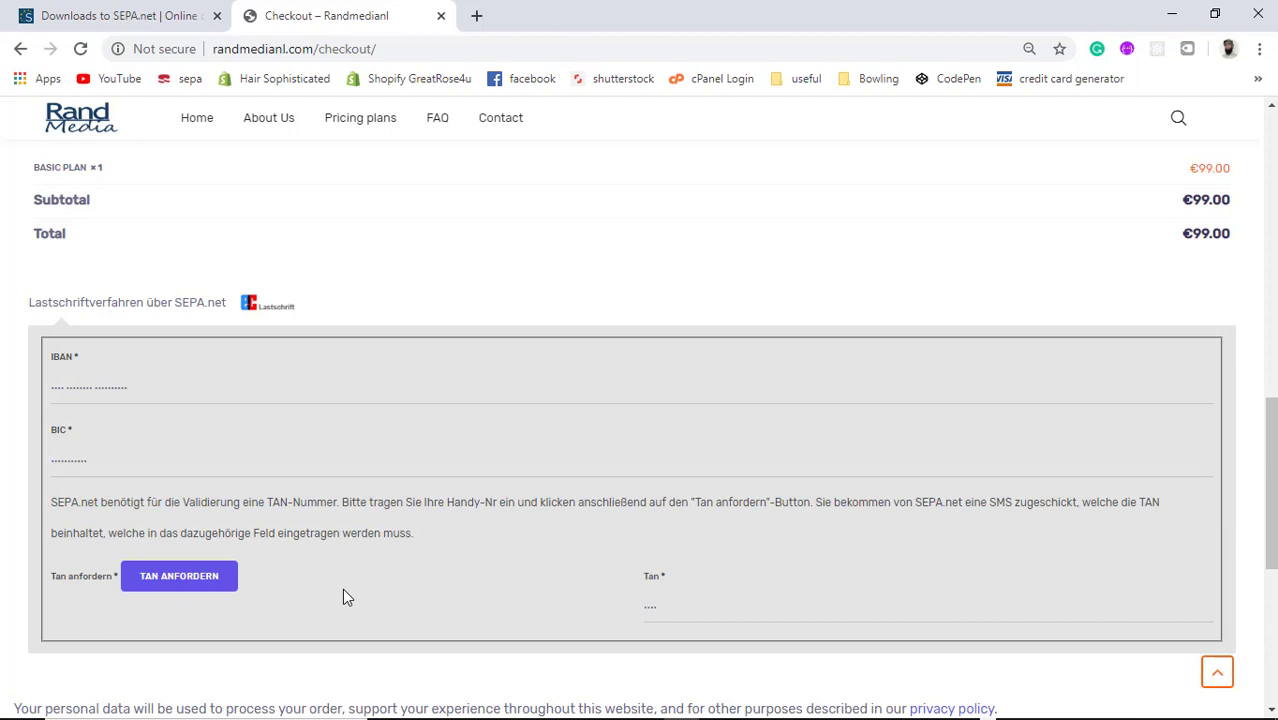
# Review the phone field in the billing details together with the SEPA.net TAN request section and the order placement area of the checkout
pyautogui.scroll(4, 343, 589)
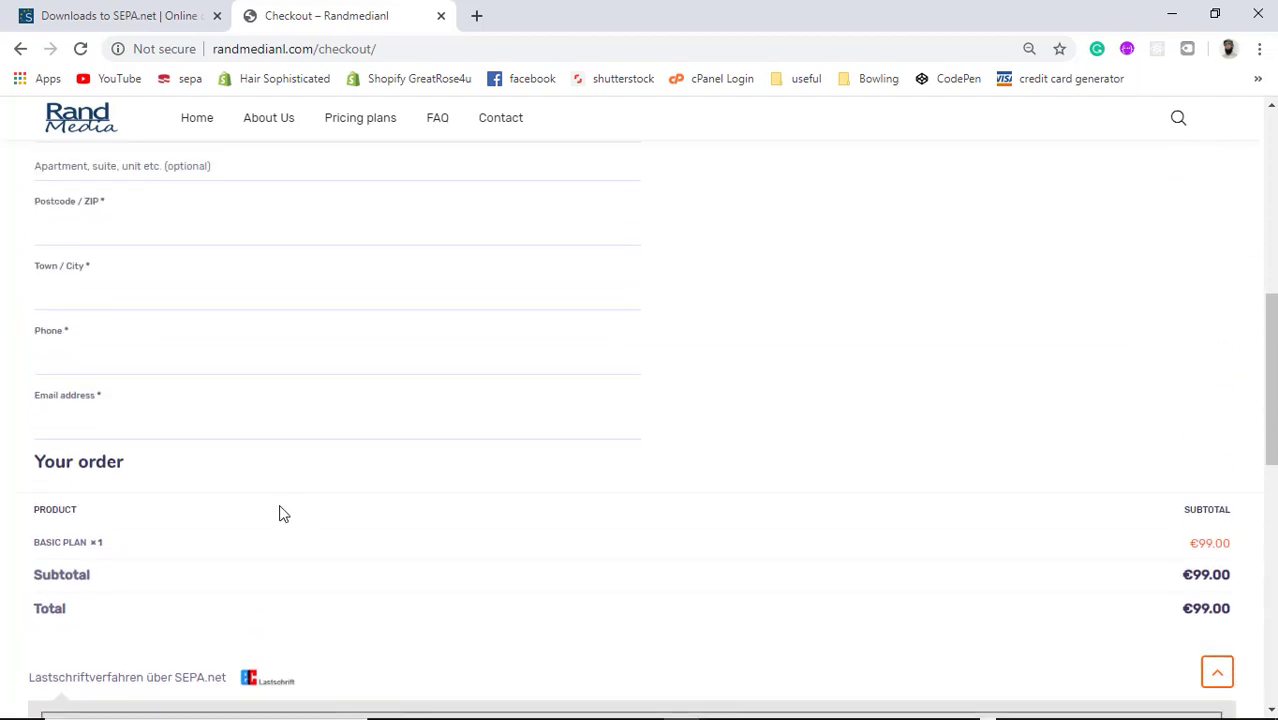
pyautogui.scroll(3, 157, 385)
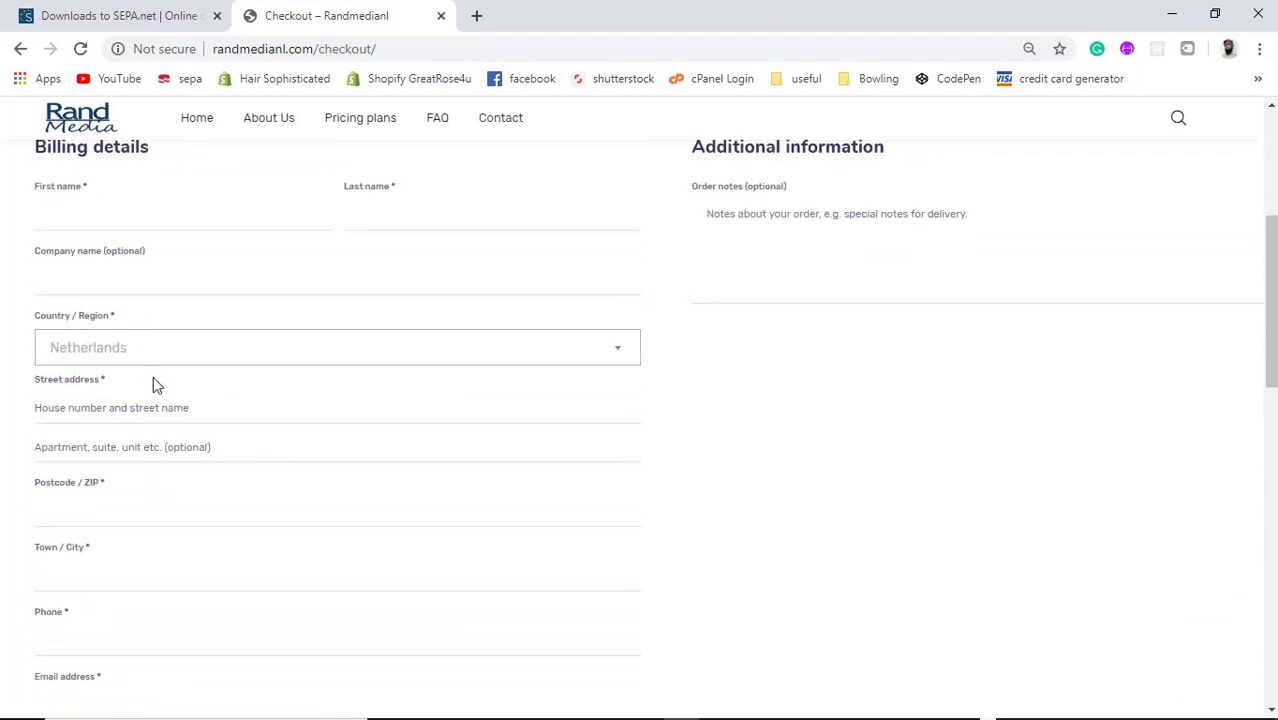
pyautogui.scroll(-2, 131, 411)
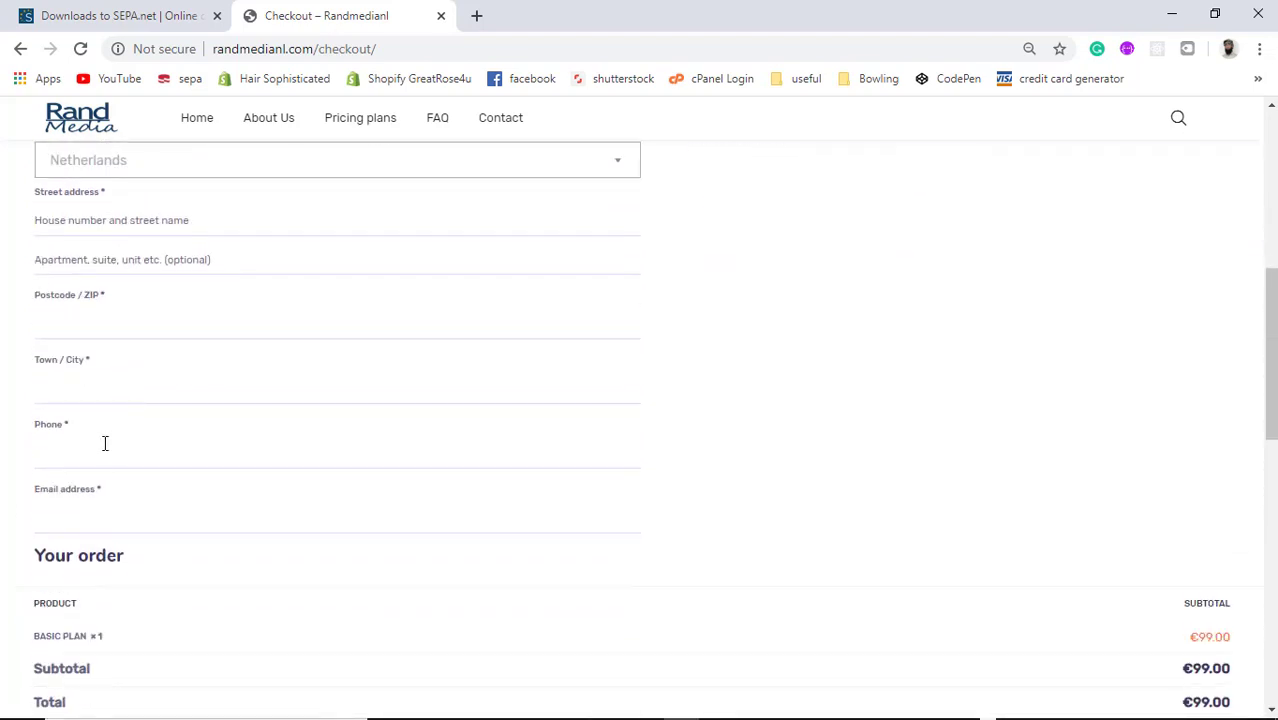
pyautogui.click(65, 455)
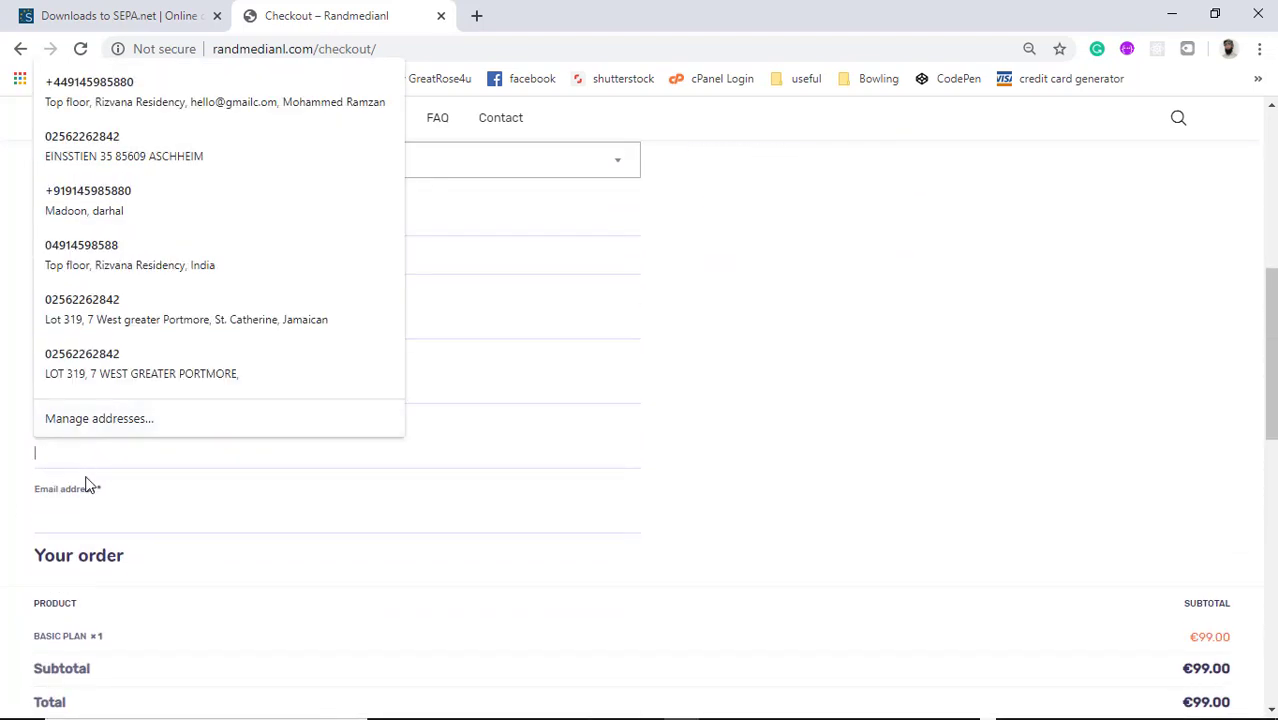
pyautogui.click(160, 578)
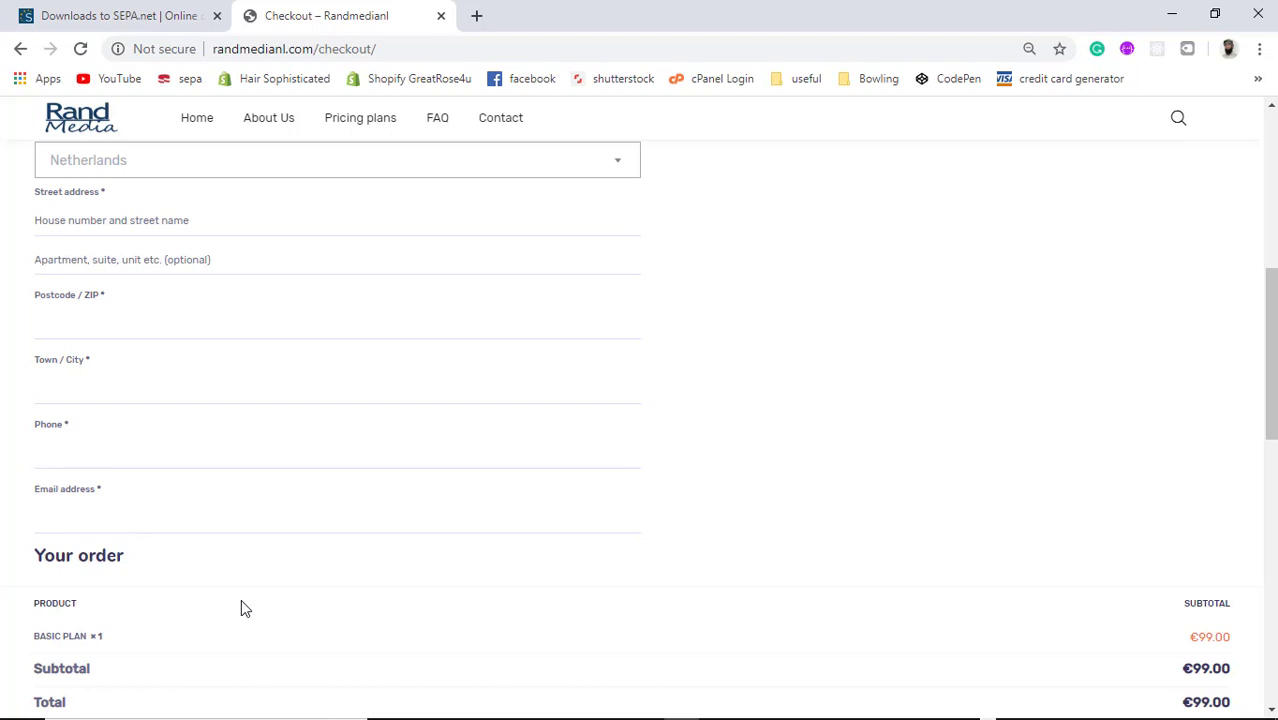
pyautogui.scroll(-5, 241, 607)
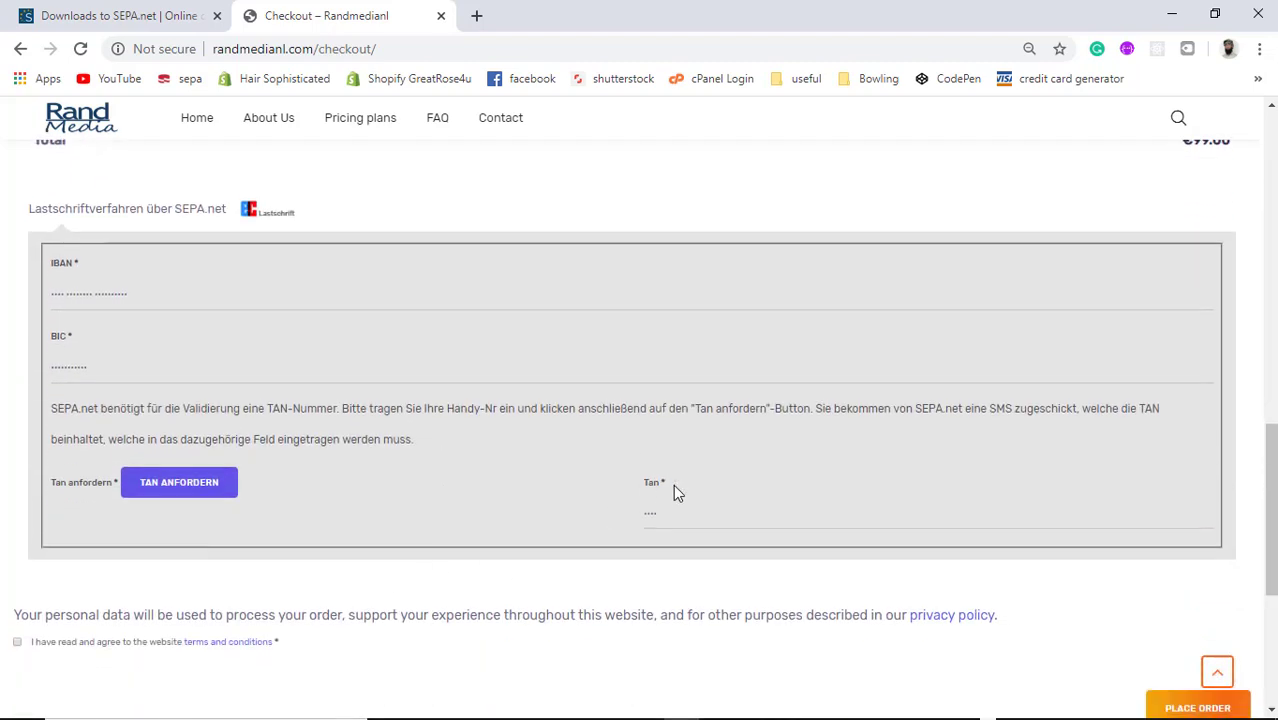
pyautogui.scroll(5, 455, 511)
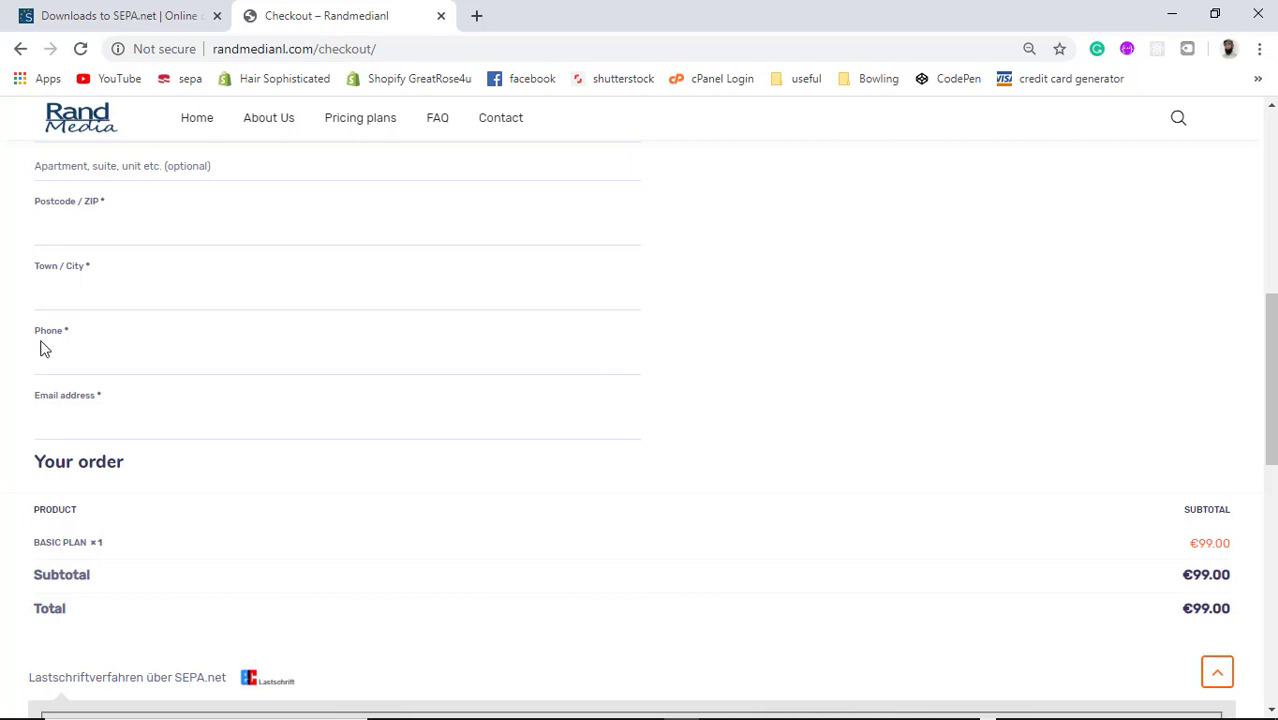
pyautogui.scroll(-4, 560, 557)
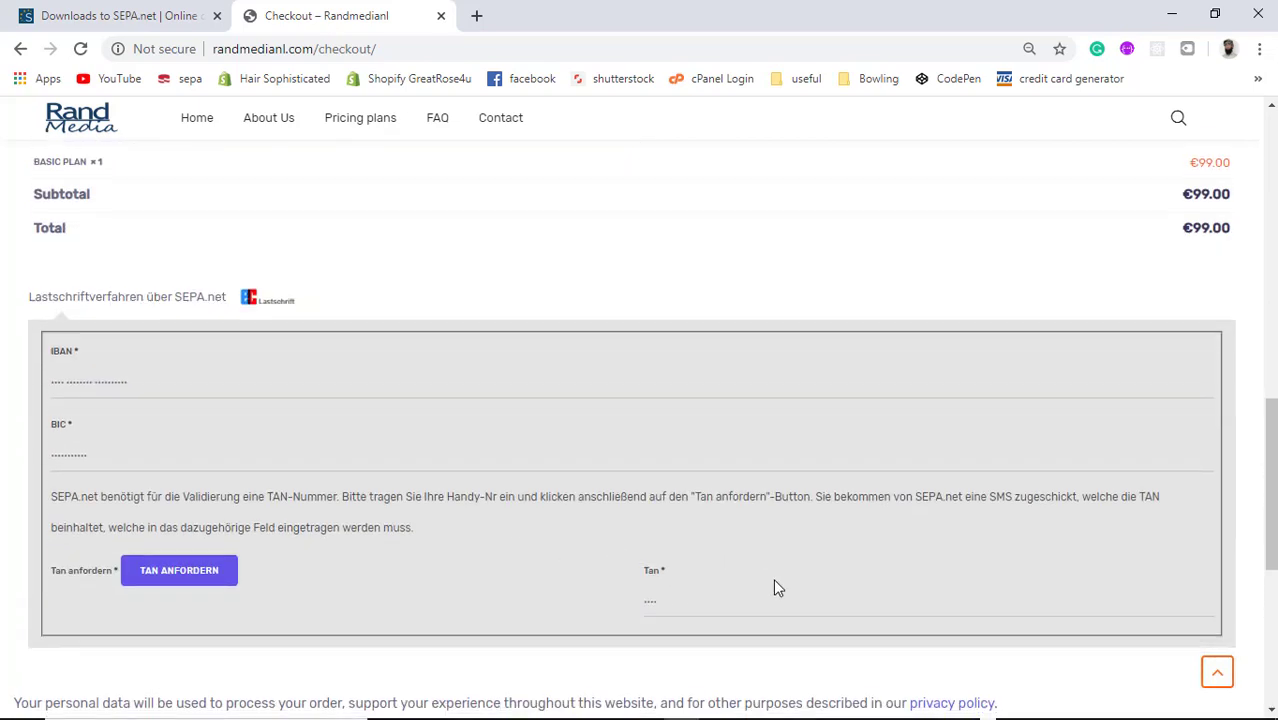
pyautogui.scroll(-4, 773, 583)
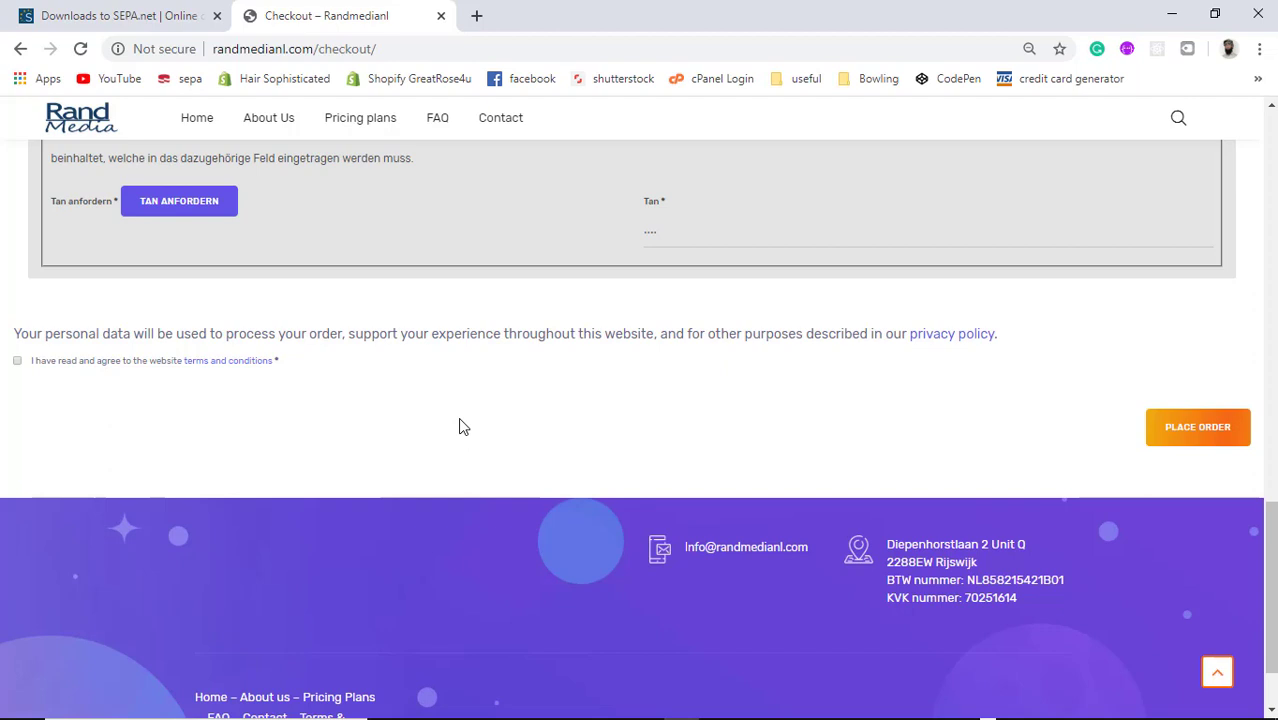
pyautogui.scroll(4, 463, 426)
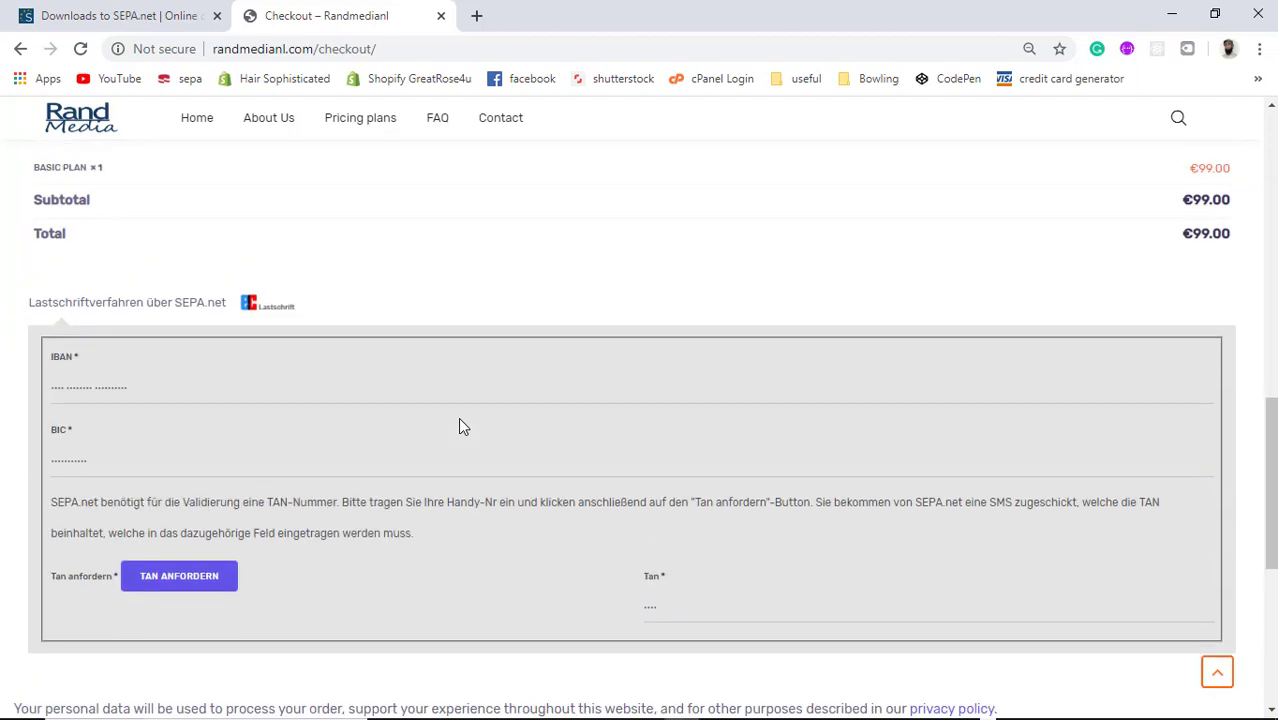
pyautogui.scroll(15, 459, 419)
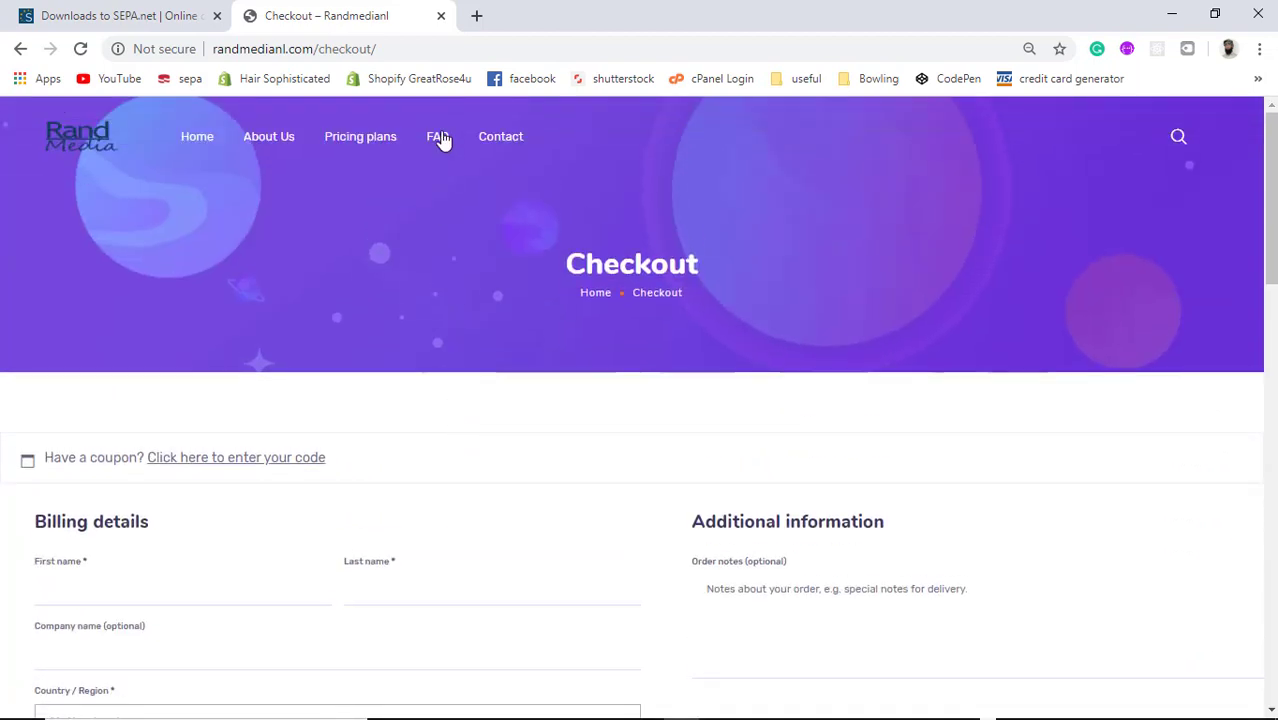
# Open randmedianl.com/admin in a new browser tab and log in to WordPress with the prefilled credentials
pyautogui.hotkey('ctrl', 't')
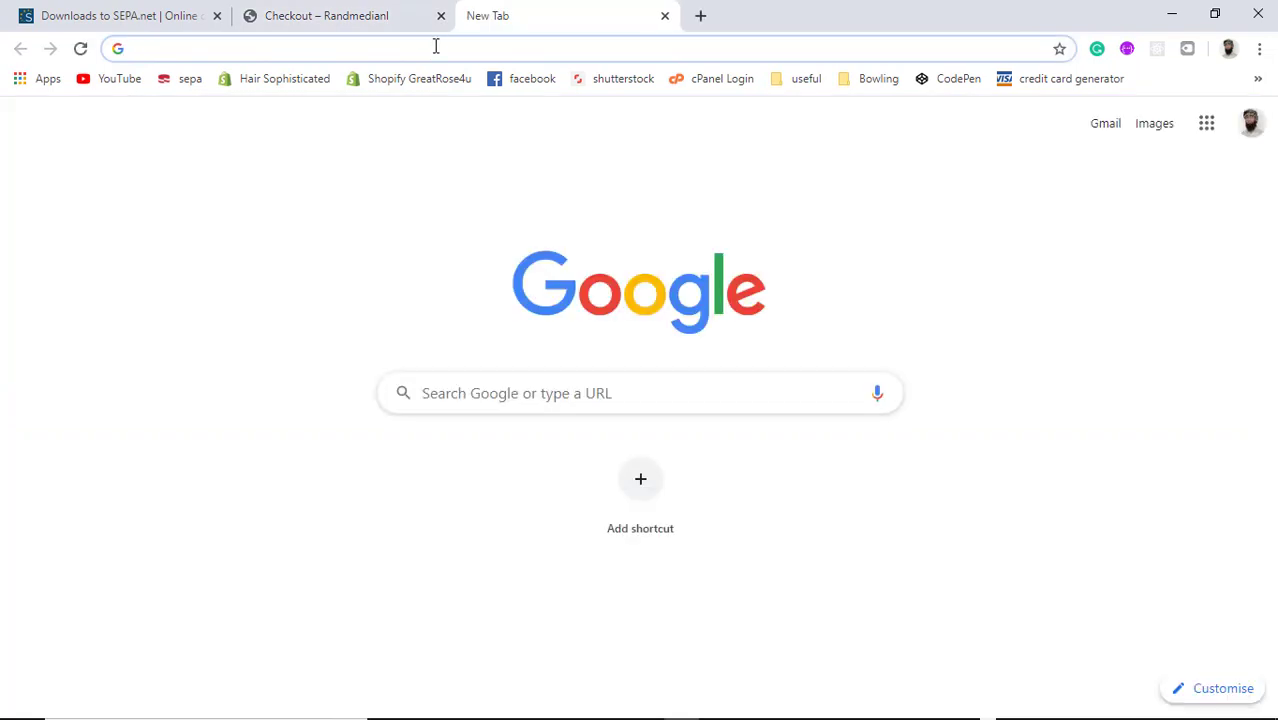
pyautogui.write('randmedianl.com')
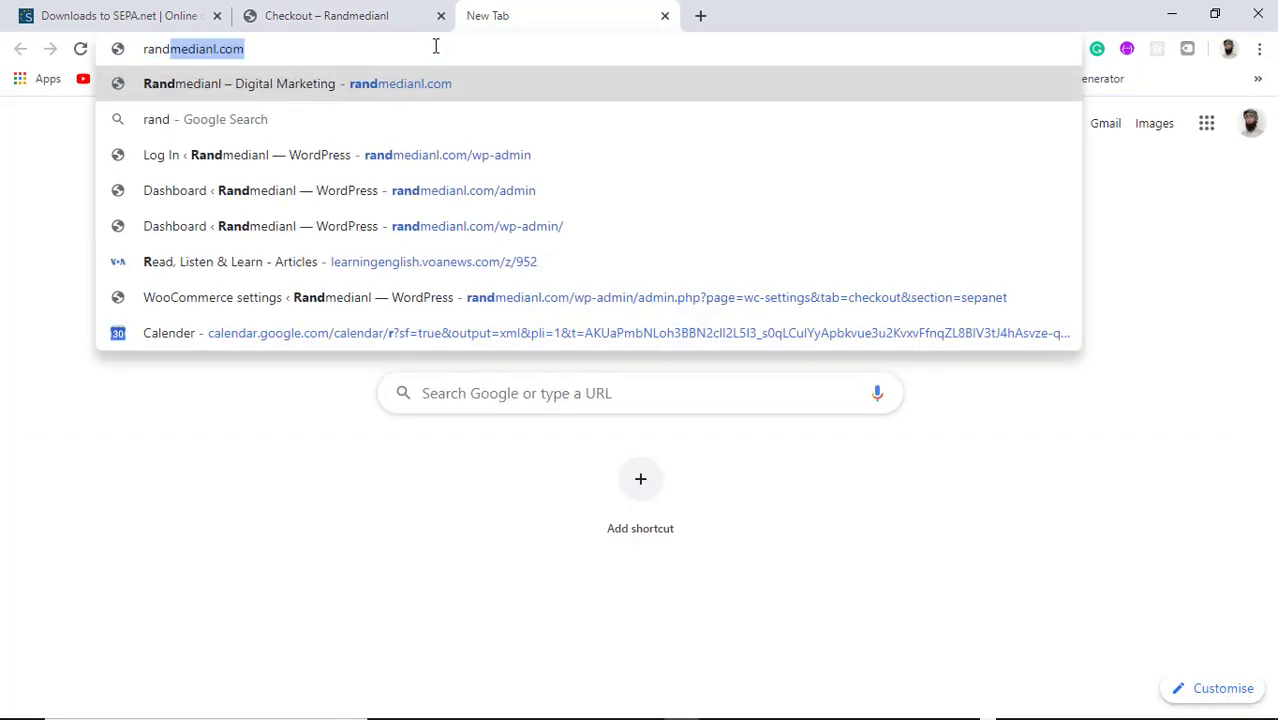
pyautogui.press('Right')
pyautogui.write('/admin')
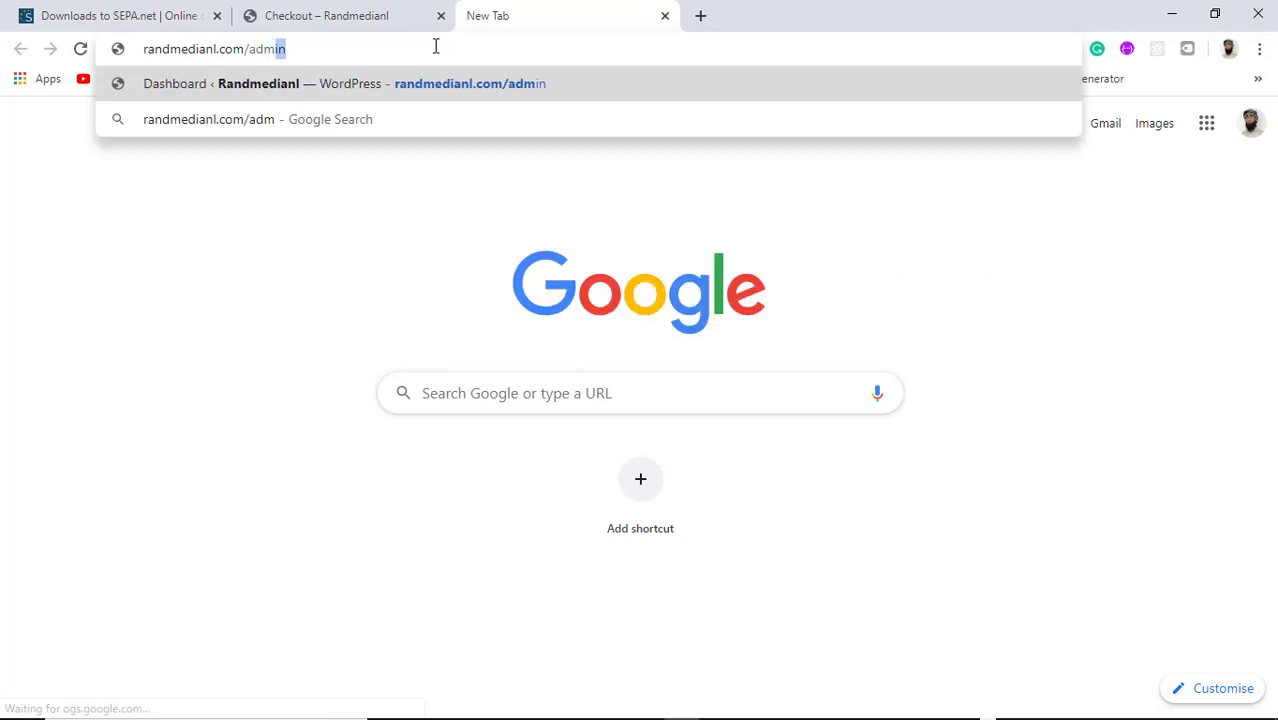
pyautogui.press('Return')
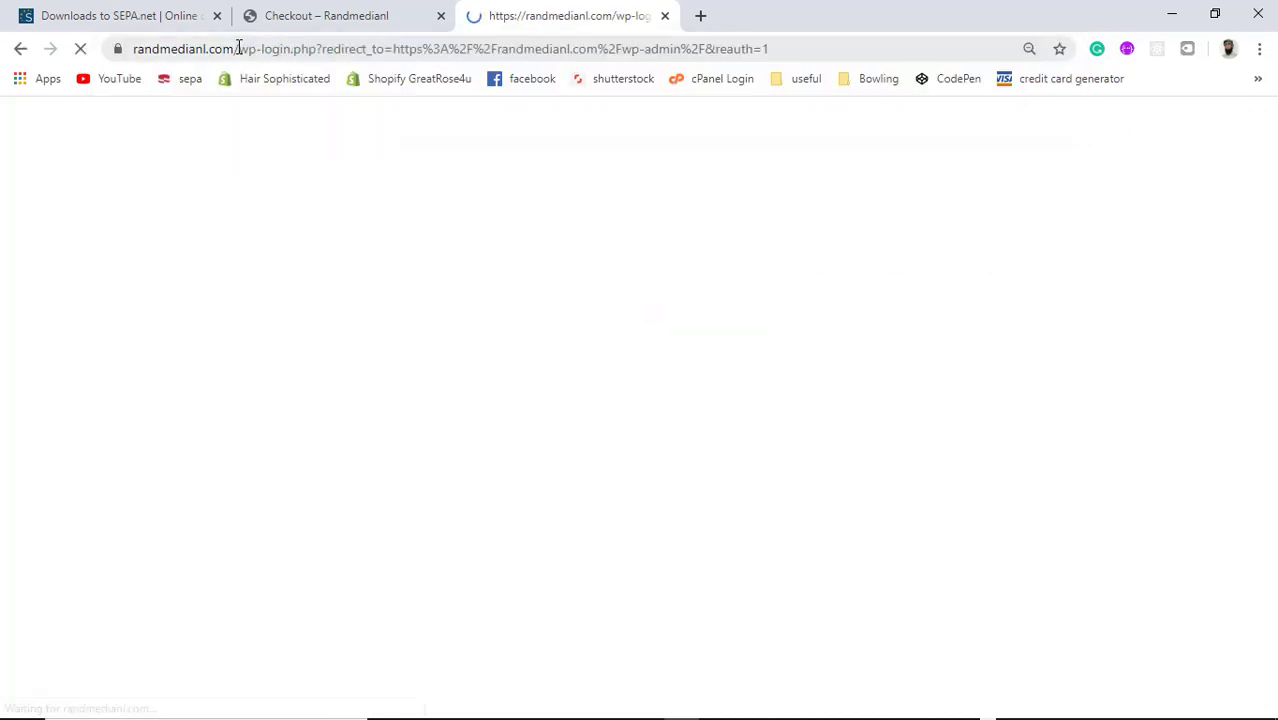
pyautogui.moveTo(240, 48); pyautogui.dragTo(781, 52)
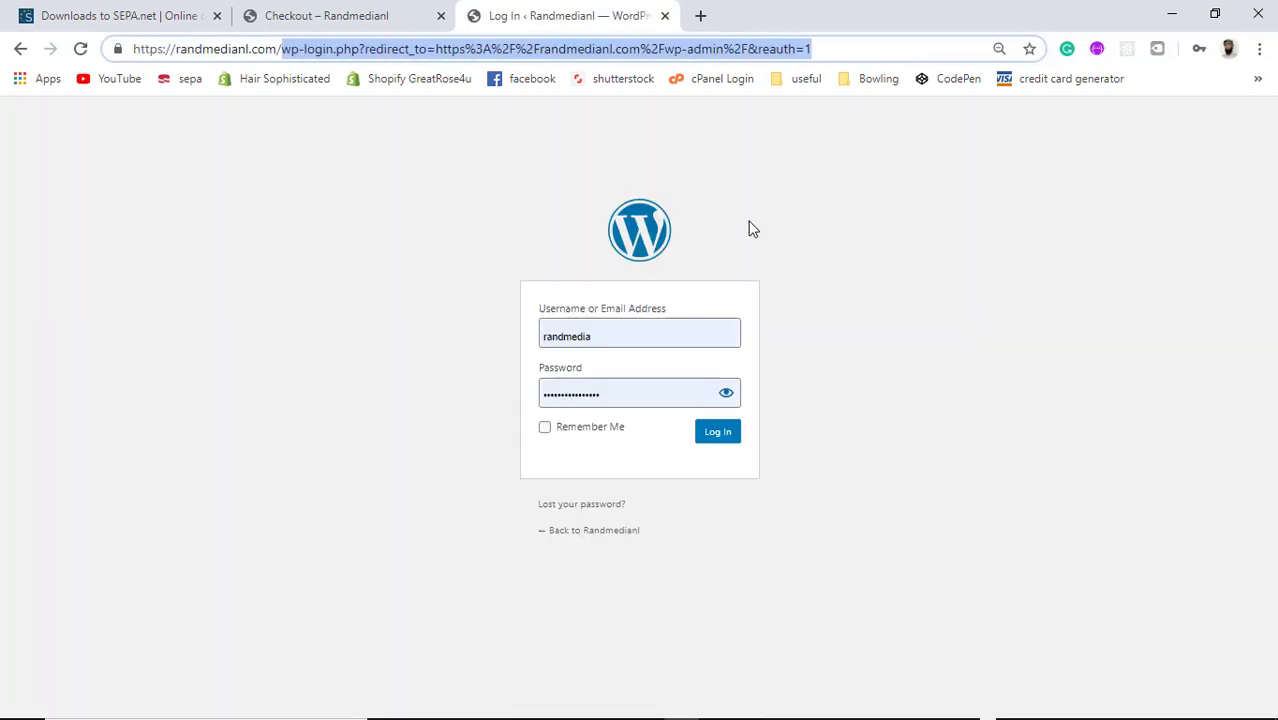
pyautogui.click(705, 438)
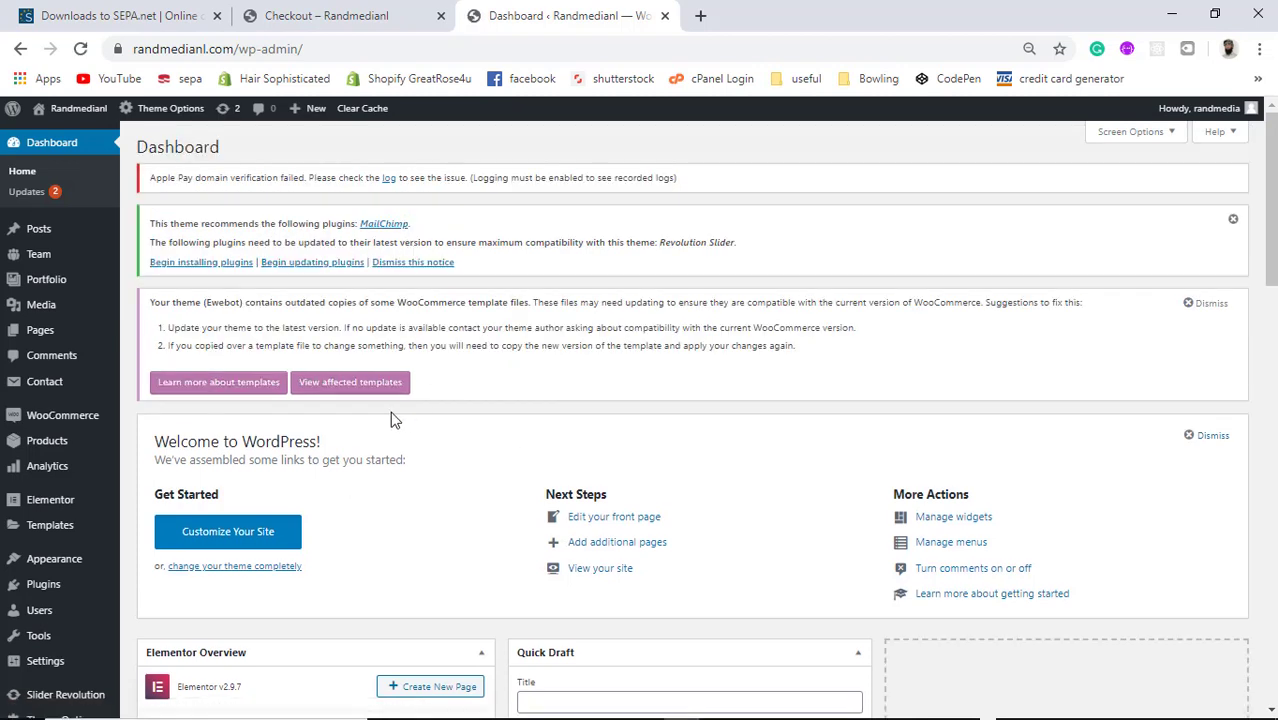
# View the WooCommerce dashboard in the WordPress admin and go to the list of installed plugins
pyautogui.click(52, 423)
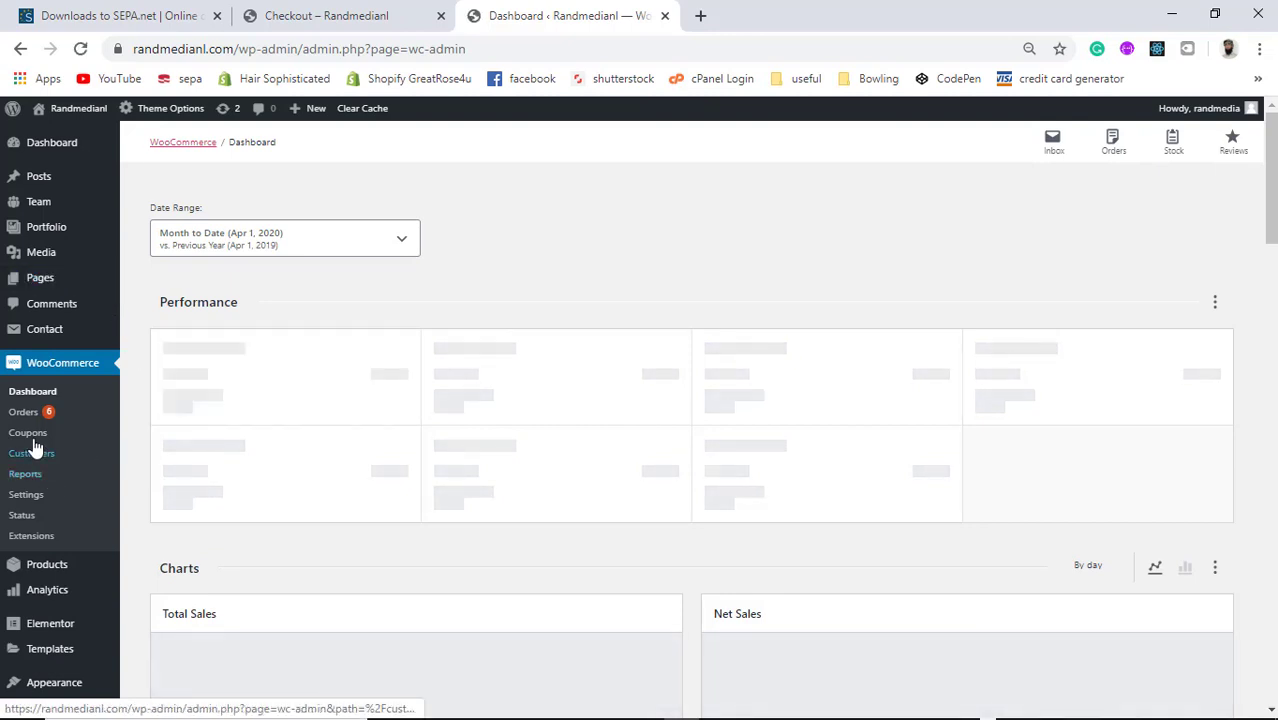
pyautogui.moveTo(46, 588)
pyautogui.scroll(-2, 44, 588)
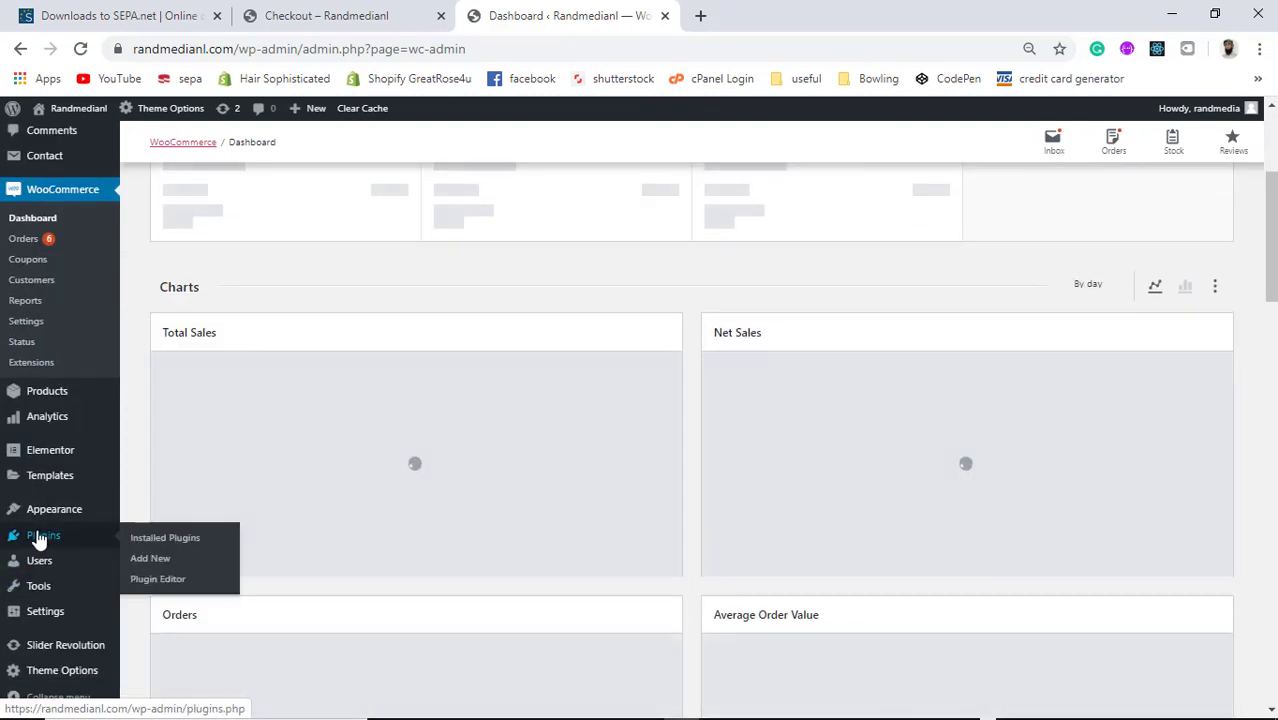
pyautogui.click(40, 537)
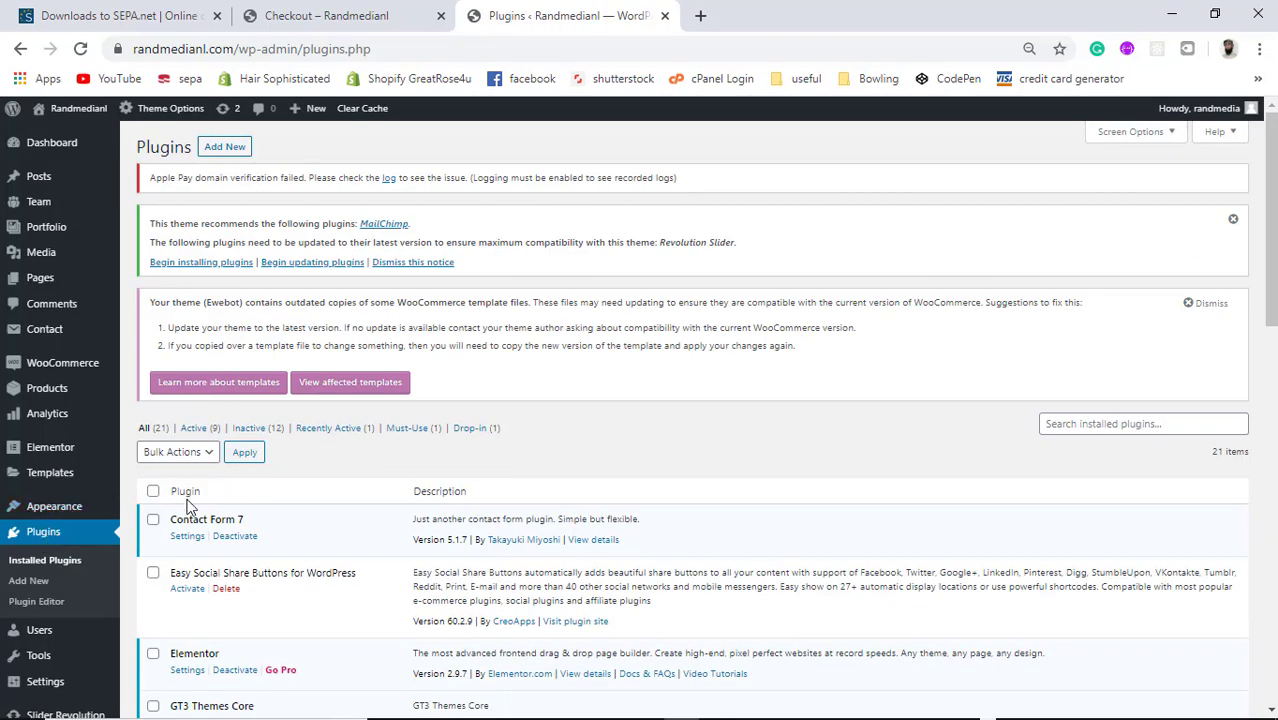
# Look through the installed plugins list for the SEPA.net - WooCommerce Gateway and WooCommerce plugins
pyautogui.scroll(-3, 505, 514)
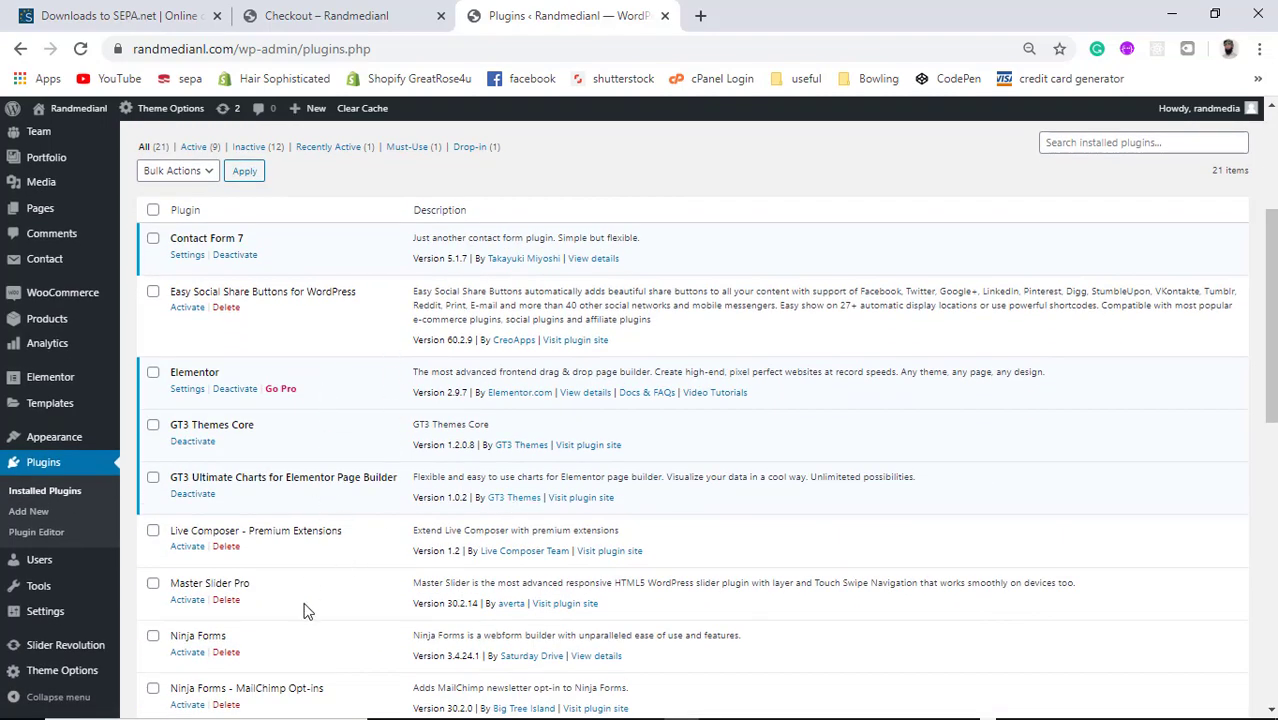
pyautogui.scroll(-2, 307, 611)
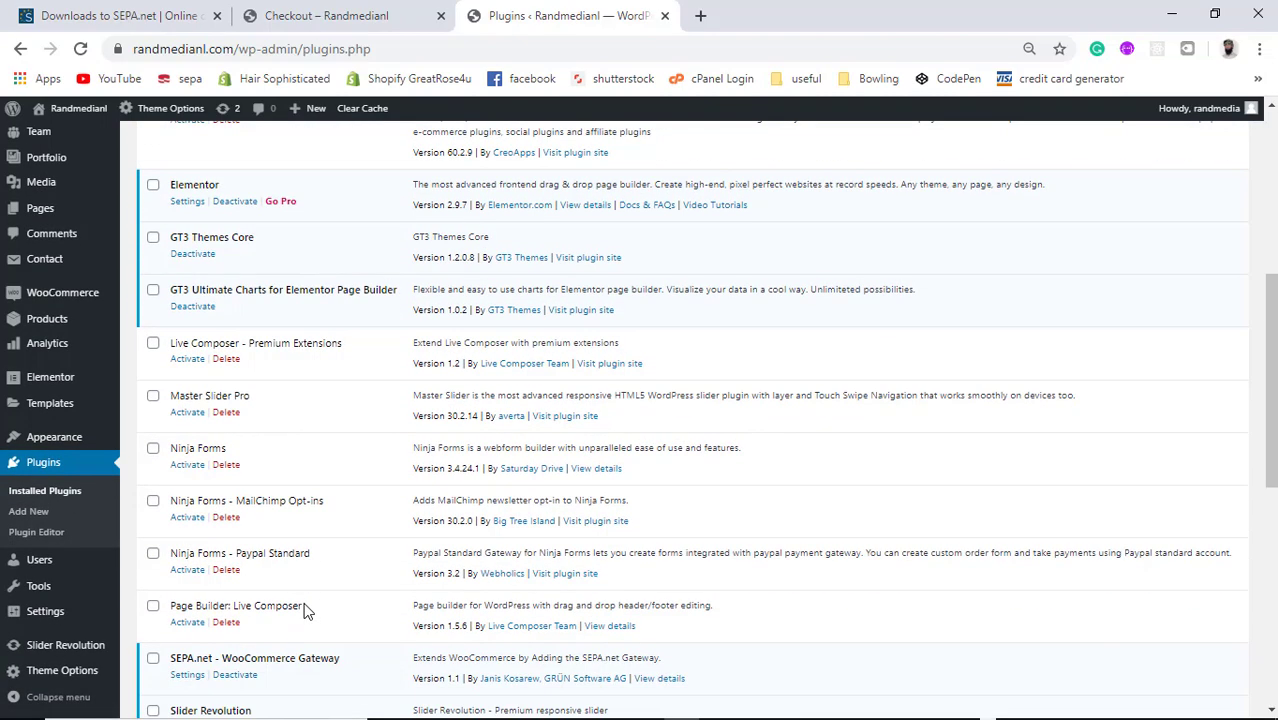
pyautogui.scroll(-1, 307, 611)
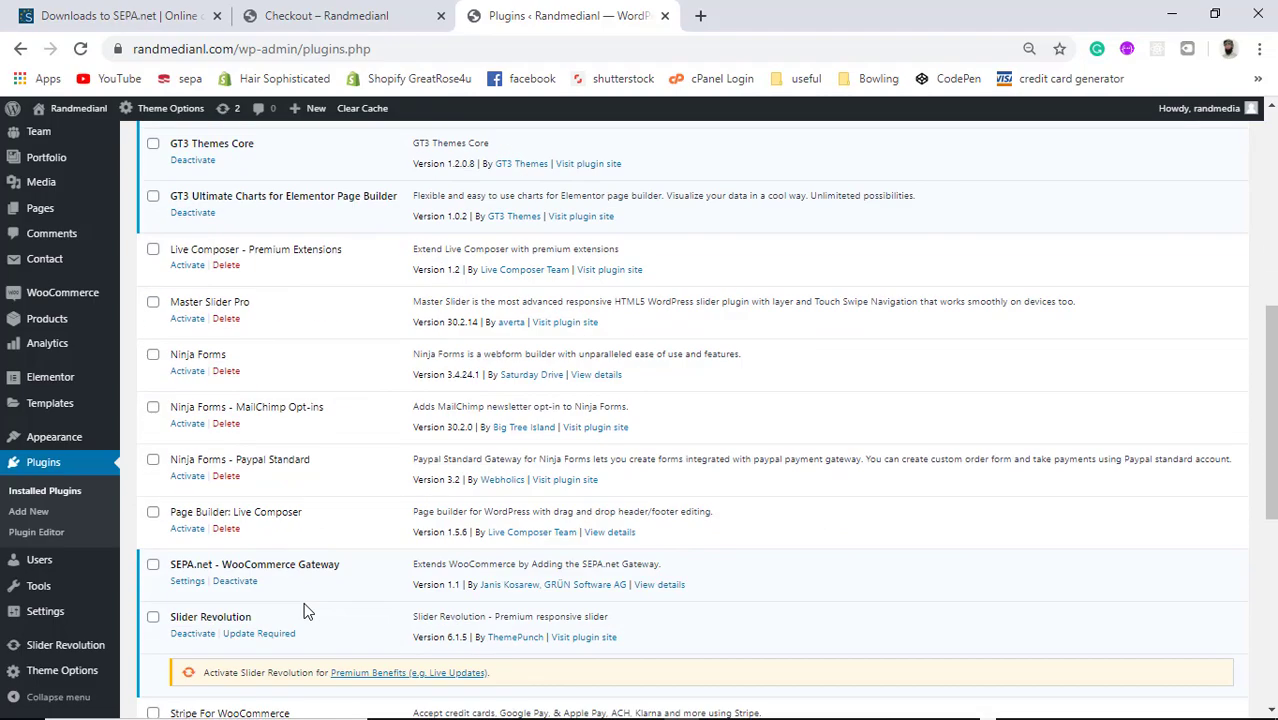
pyautogui.scroll(7, 305, 608)
pyautogui.scroll(-7, 286, 585)
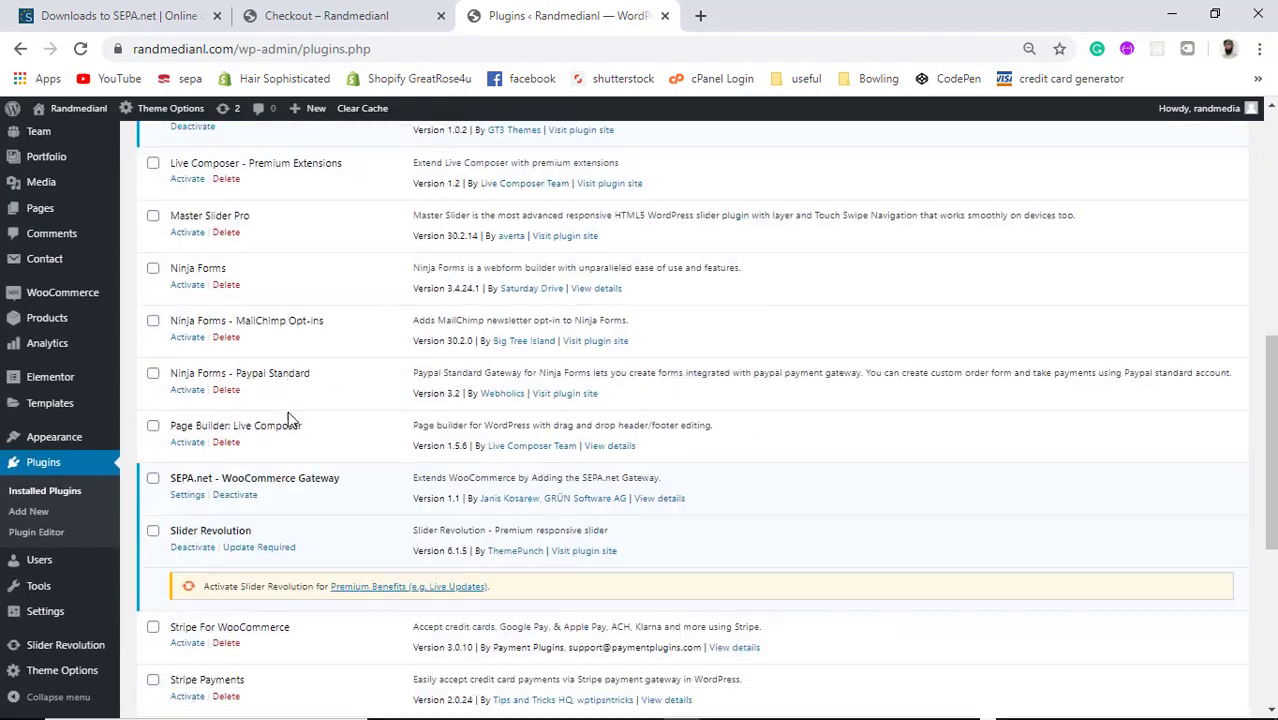
pyautogui.scroll(-3, 280, 541)
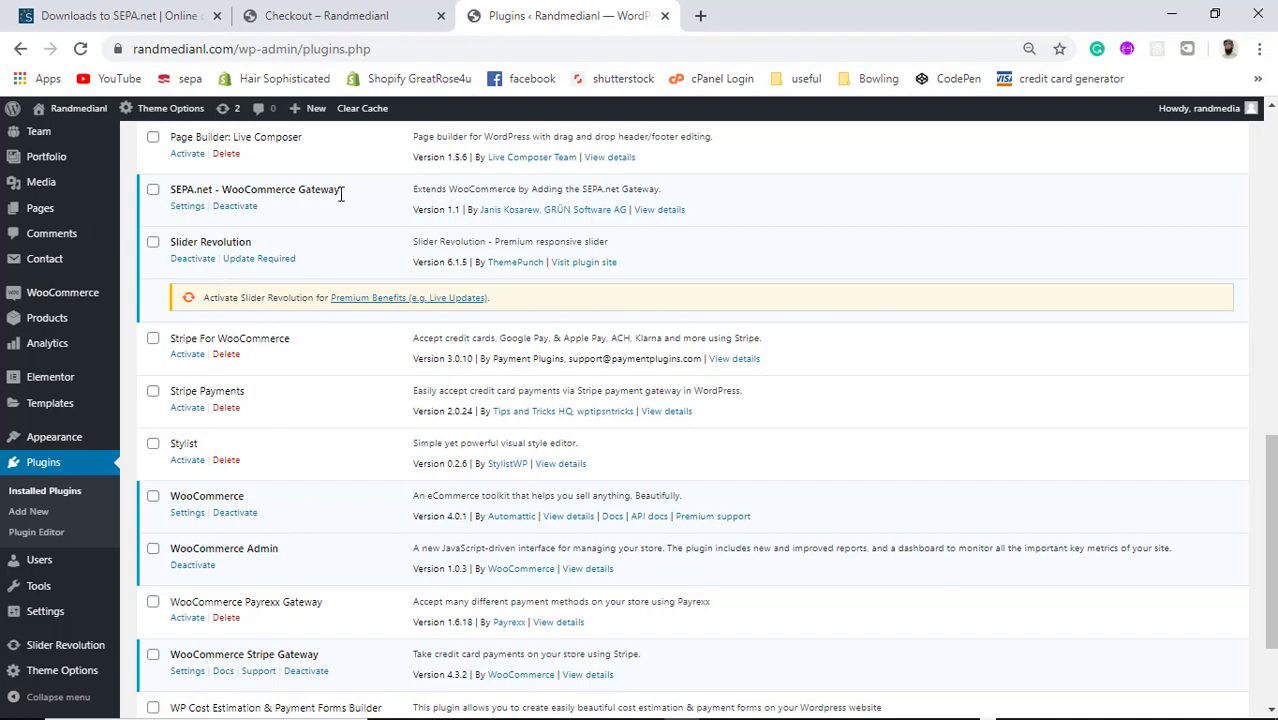
pyautogui.scroll(-2, 373, 342)
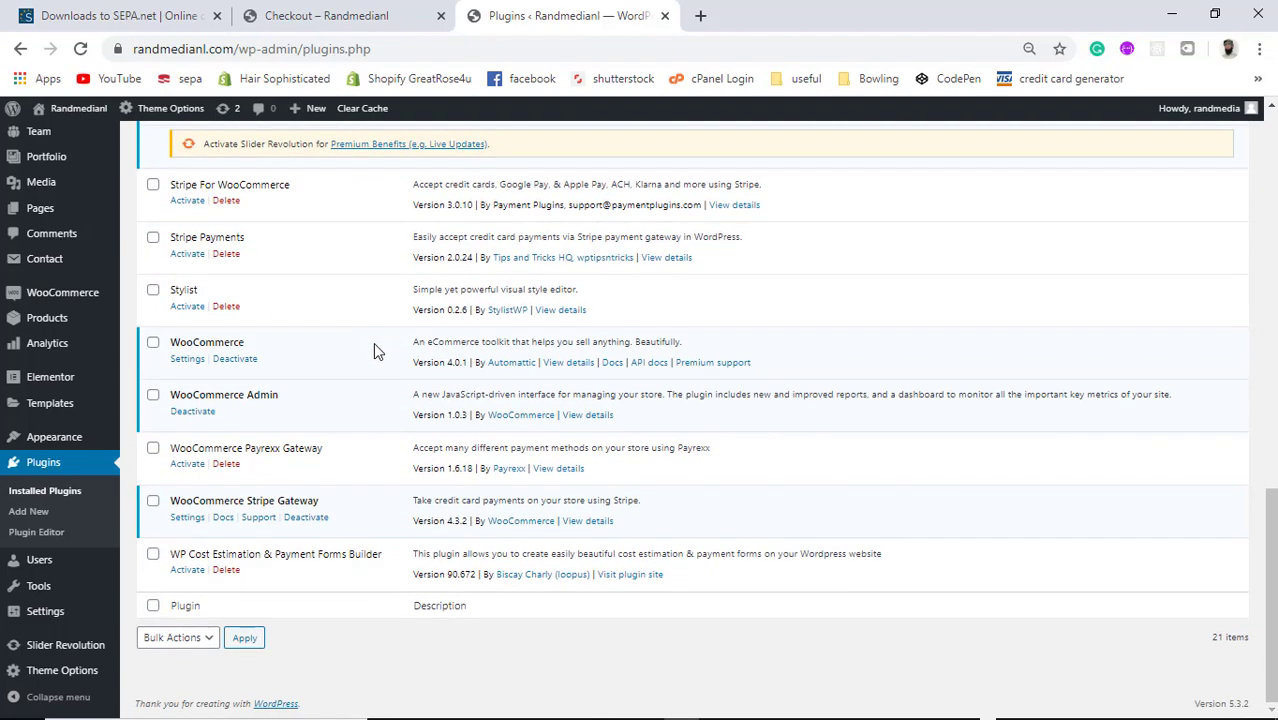
pyautogui.scroll(6, 373, 342)
pyautogui.scroll(5, 373, 342)
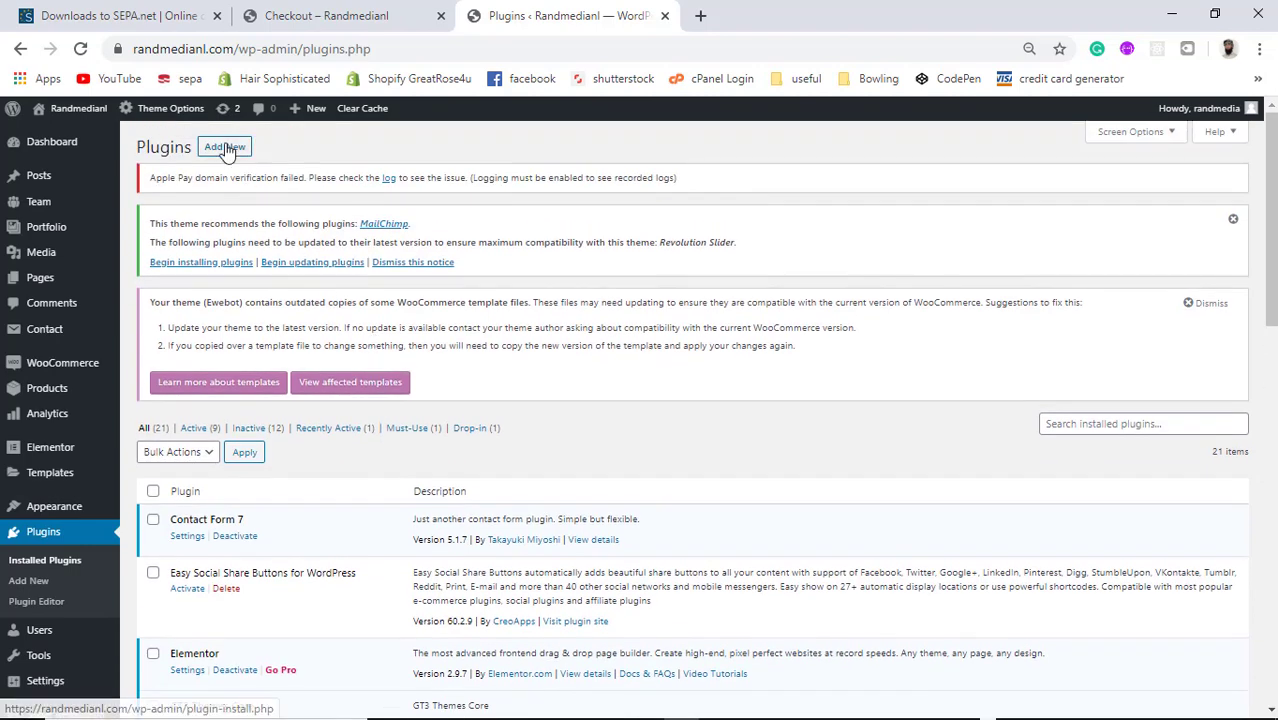
# Start adding a new plugin and search the plugin directory for "sepa.net"
pyautogui.click(224, 147)
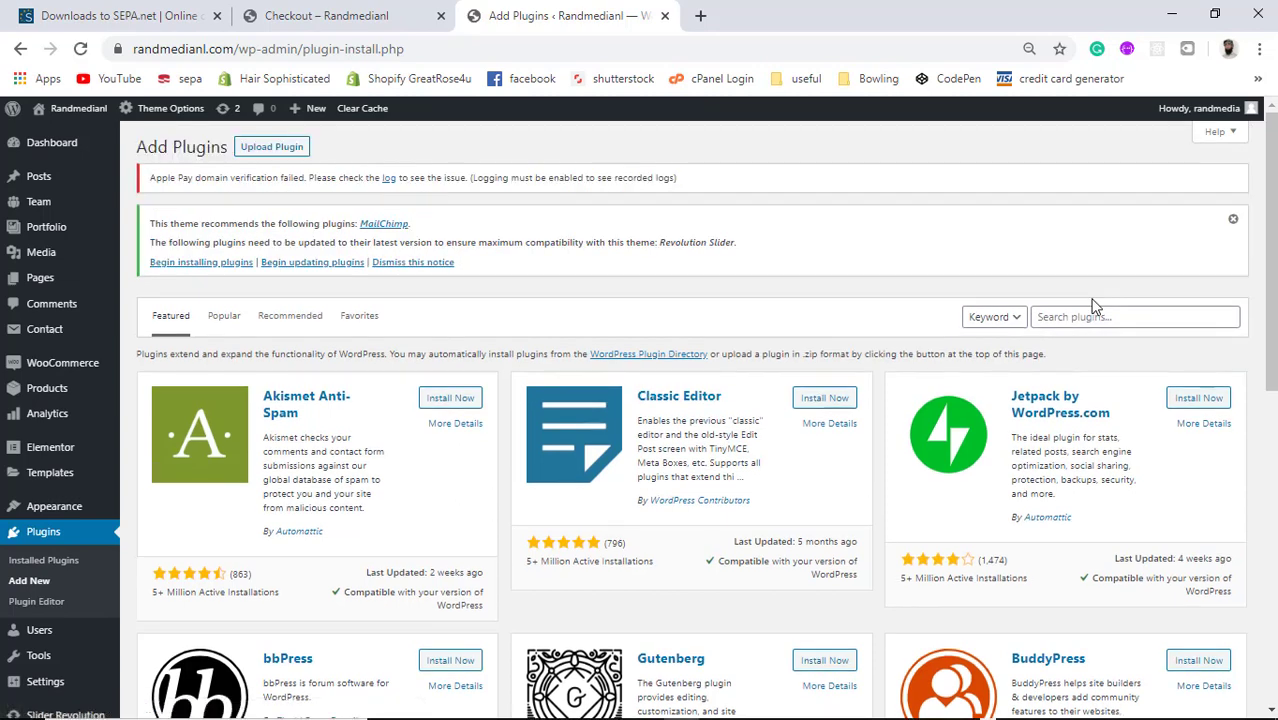
pyautogui.click(1105, 316)
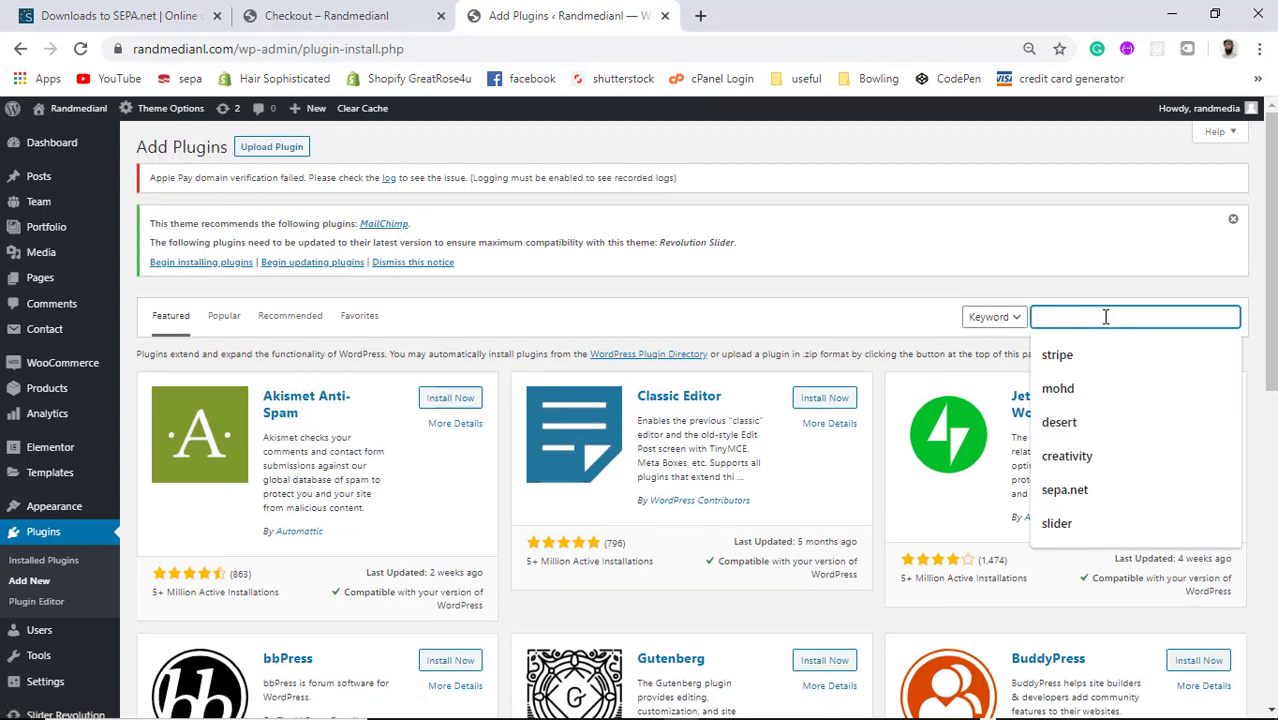
pyautogui.write('sepa.net')
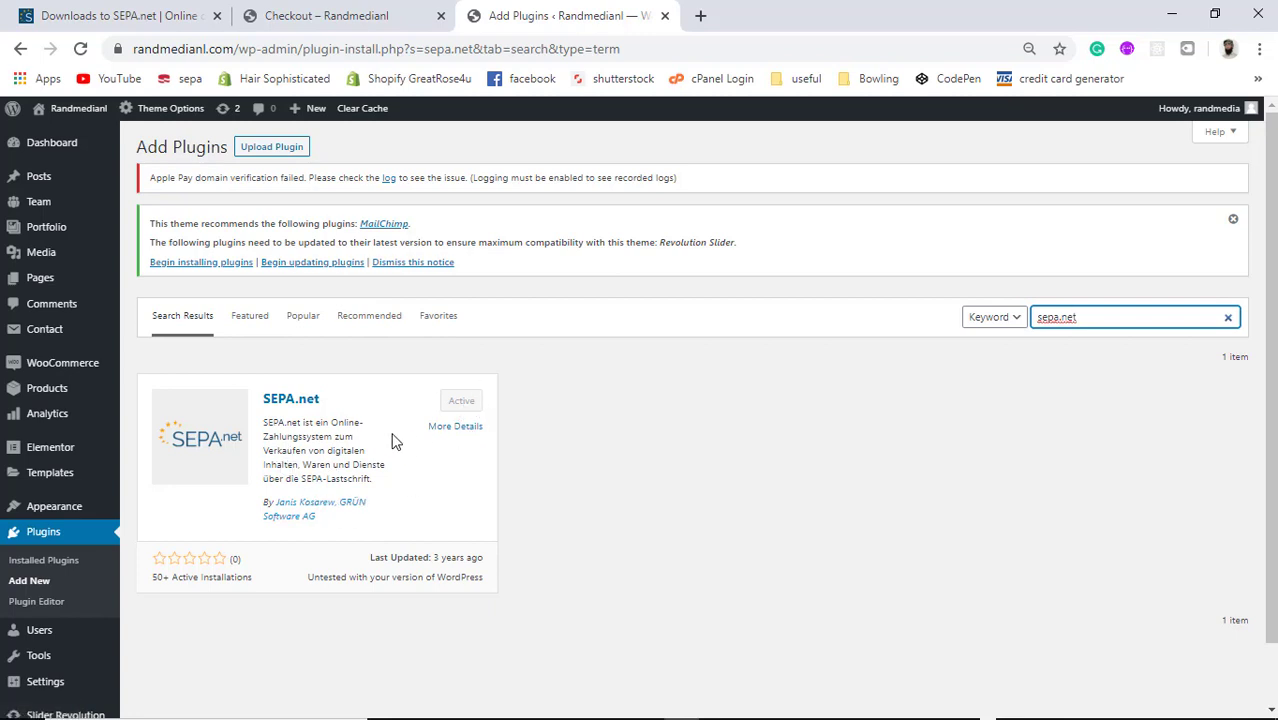
# Open the Payments section of the WooCommerce settings and look through the payment methods for the SEPA.net entry
pyautogui.click(62, 368)
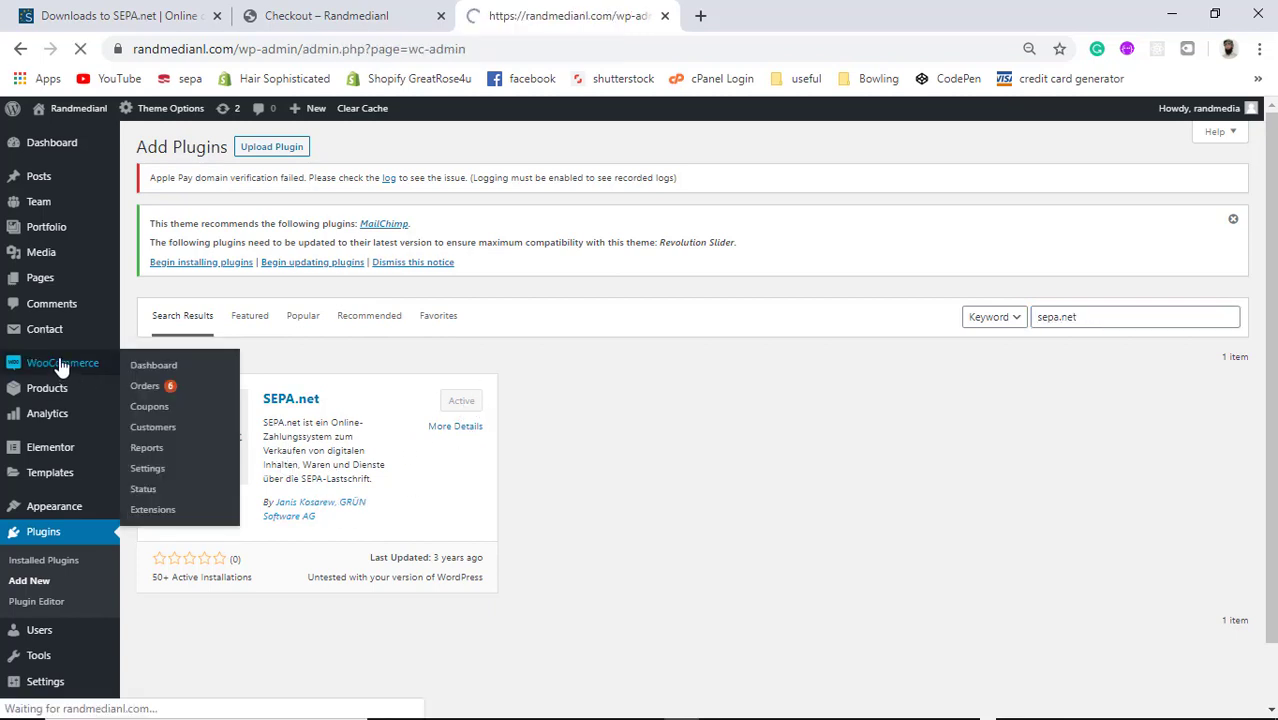
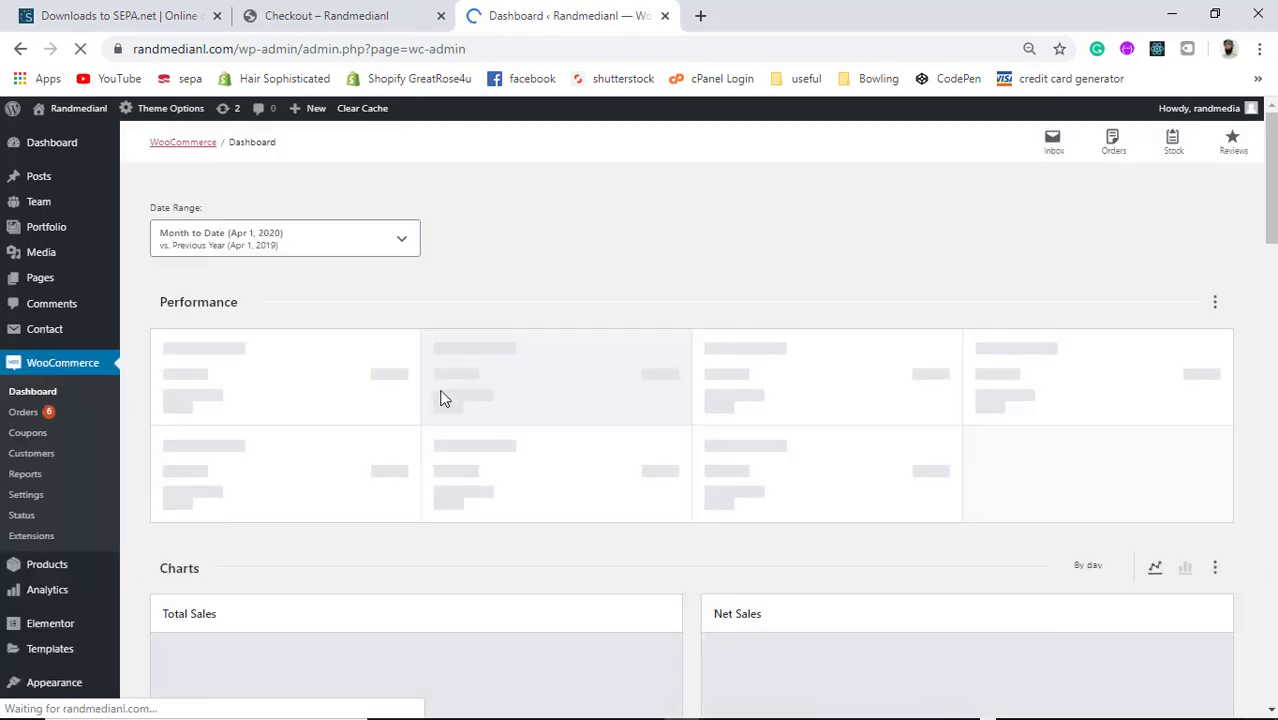
pyautogui.click(28, 496)
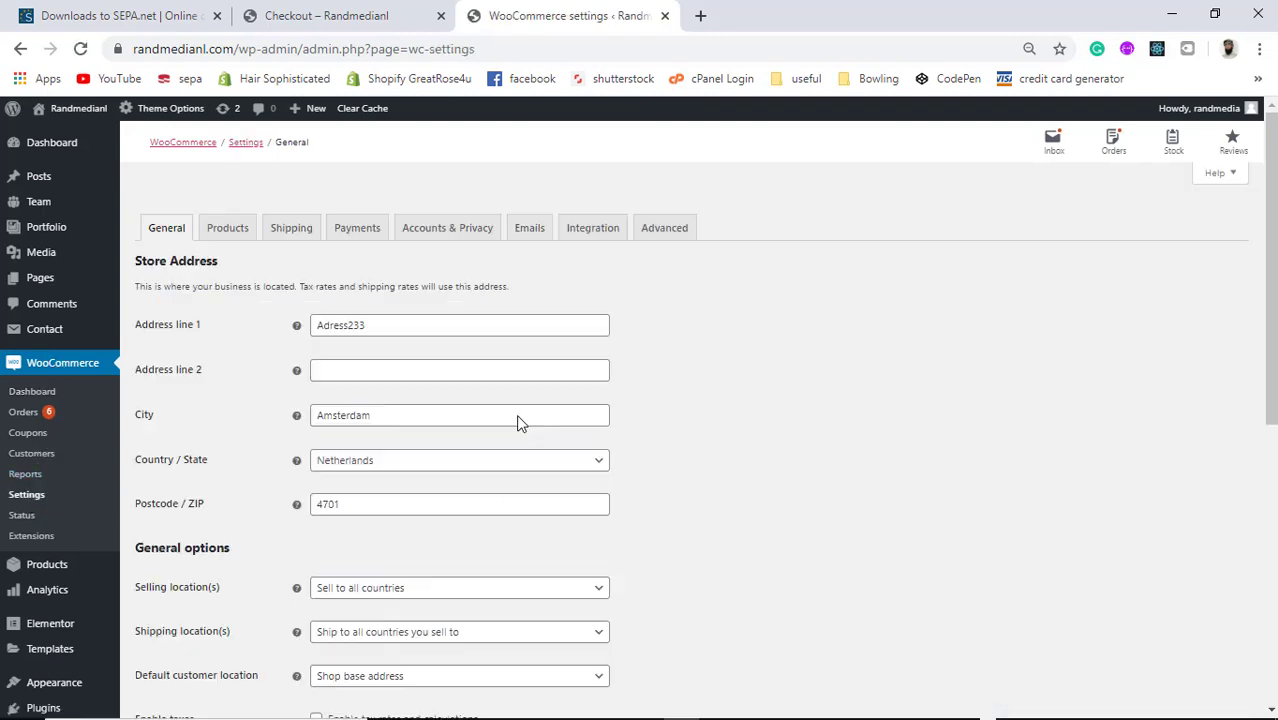
pyautogui.click(357, 230)
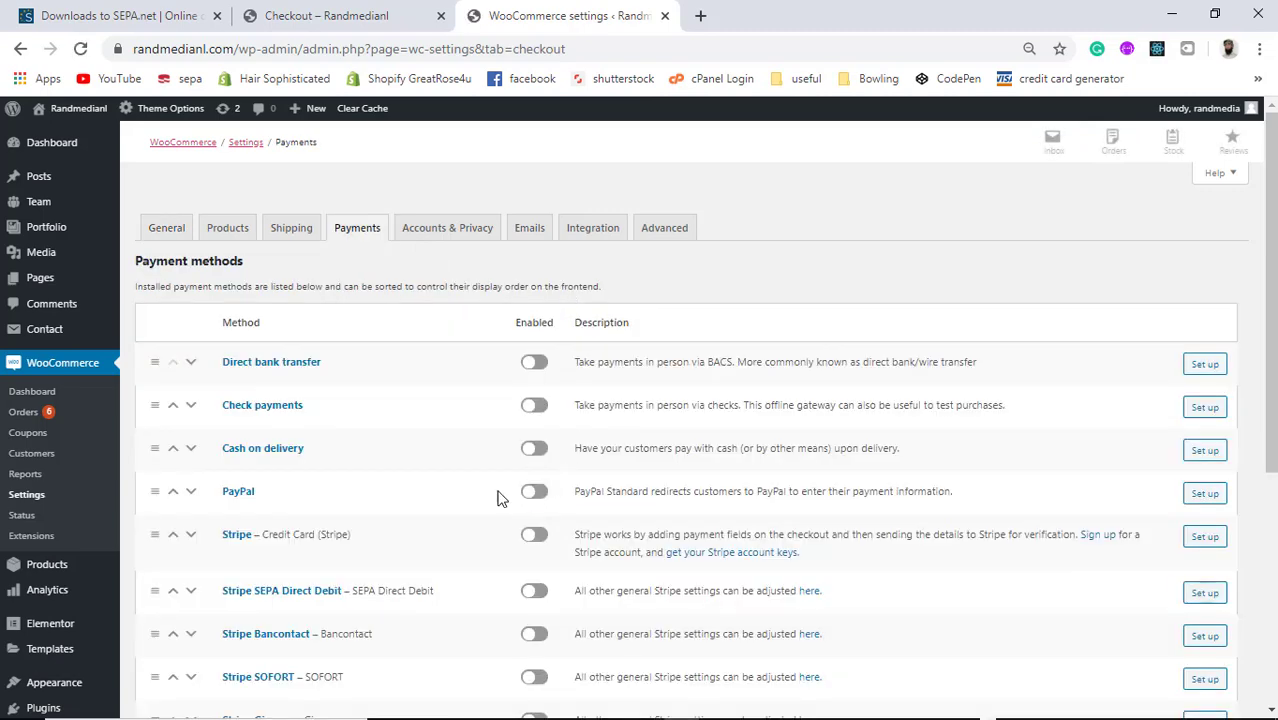
pyautogui.scroll(-3, 459, 447)
pyautogui.scroll(-2, 459, 447)
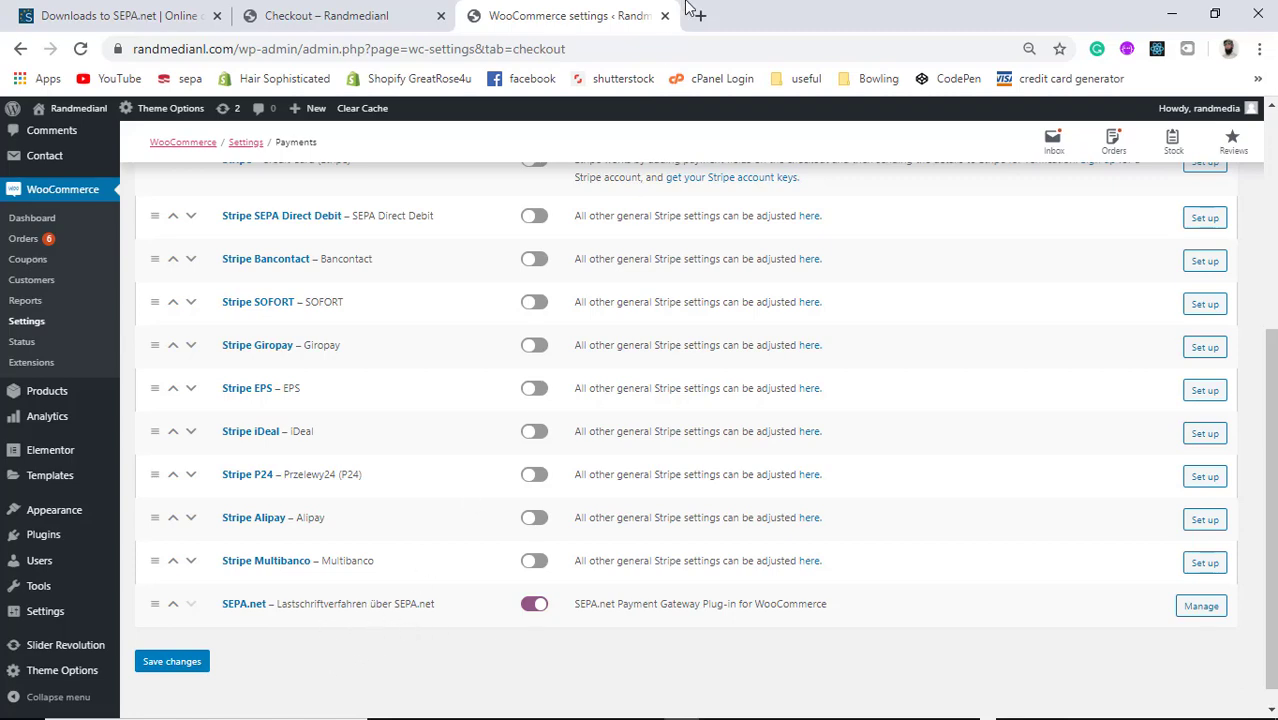
pyautogui.scroll(4, 578, 334)
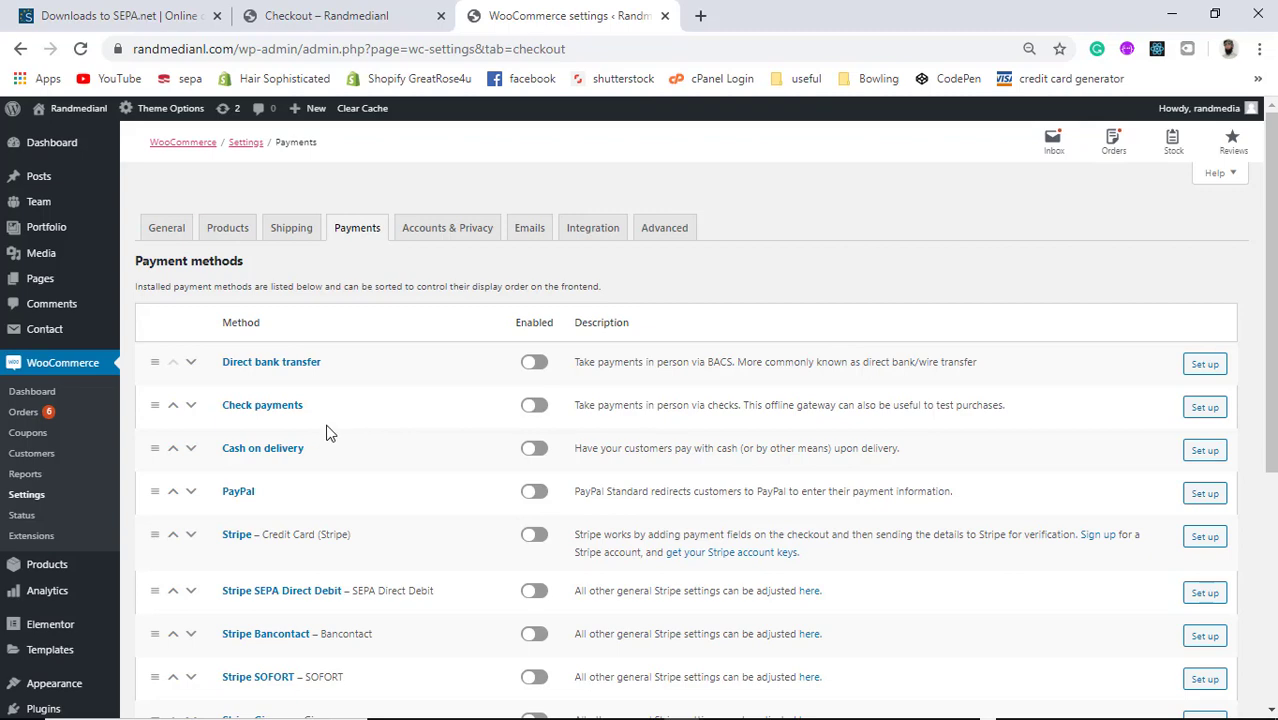
# Open payment.sepa.net/clients/login in a new browser tab and log in to the seller account with the prefilled credentials
pyautogui.click(700, 15)
pyautogui.write('se')
pyautogui.press('BackSpace')
pyautogui.press('BackSpace')
pyautogui.press('BackSpace')
pyautogui.write('pay')
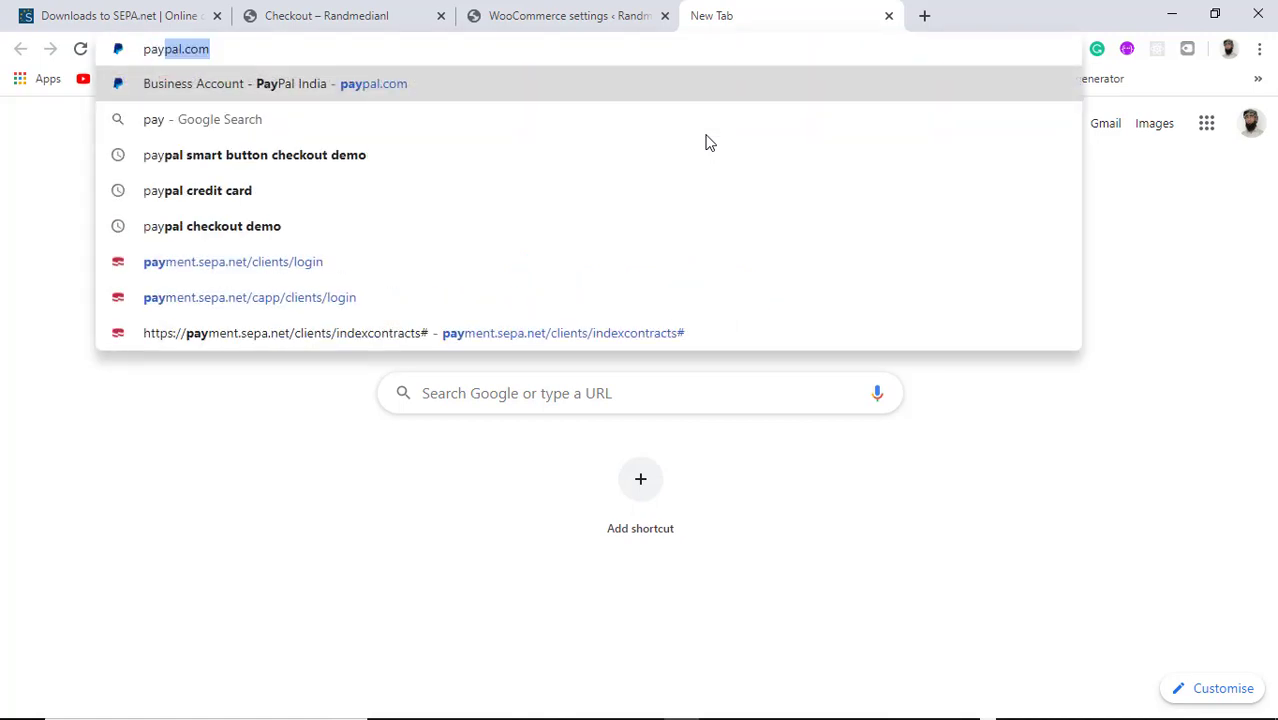
pyautogui.click(388, 276)
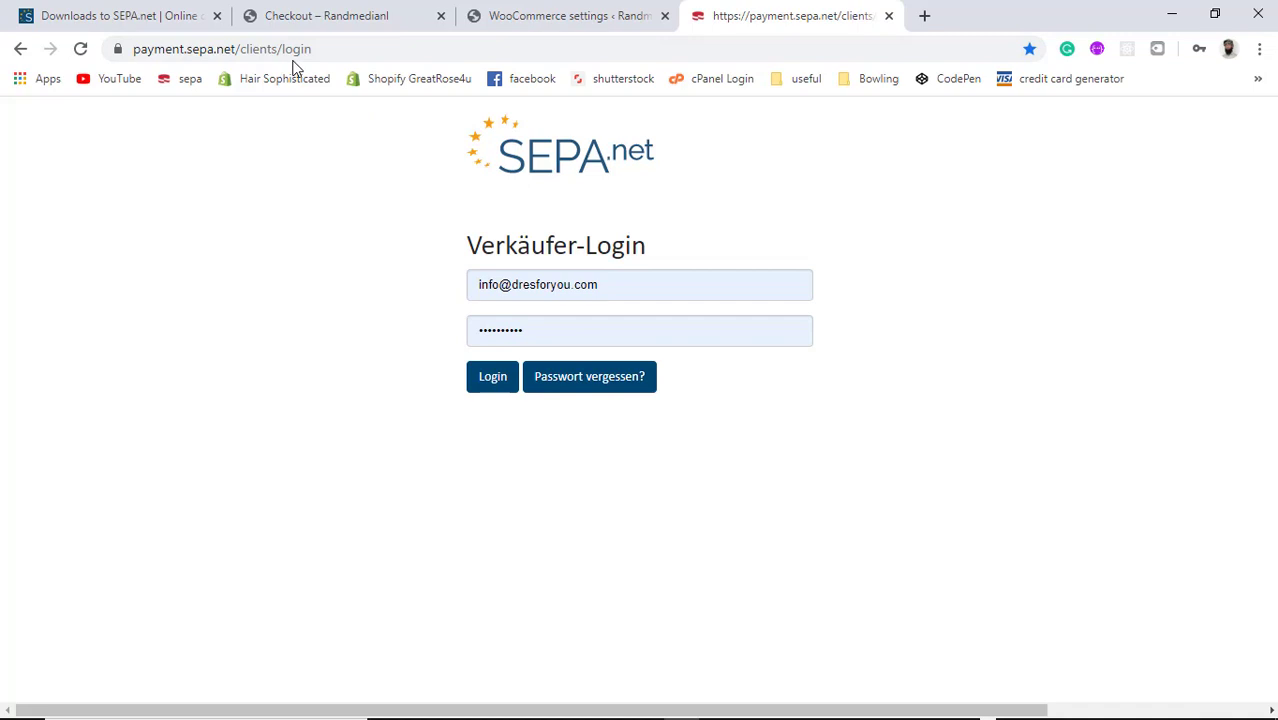
pyautogui.moveTo(320, 49); pyautogui.dragTo(133, 49)
pyautogui.click(316, 393)
pyautogui.click(495, 382)
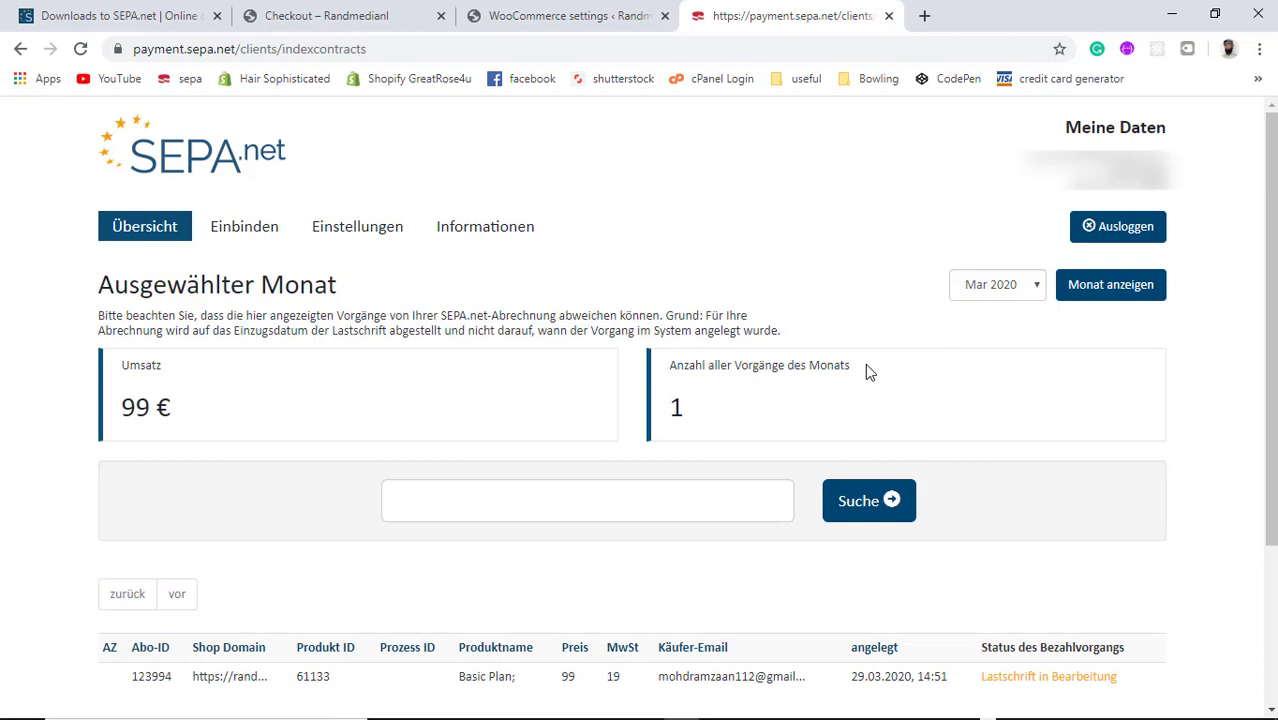
# Go to the Einbinden section and examine the source code under "Kauf-Button für Dateien"
pyautogui.click(243, 227)
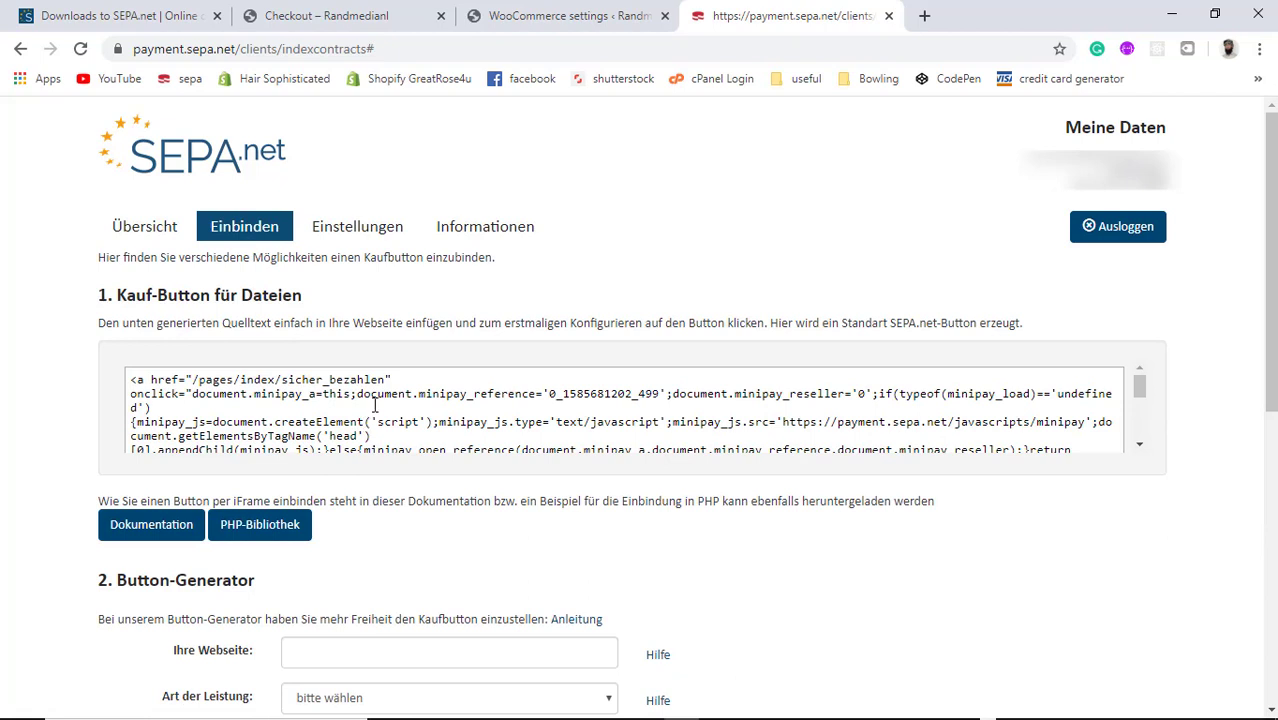
pyautogui.moveTo(127, 379); pyautogui.dragTo(353, 440)
pyautogui.click(353, 410)
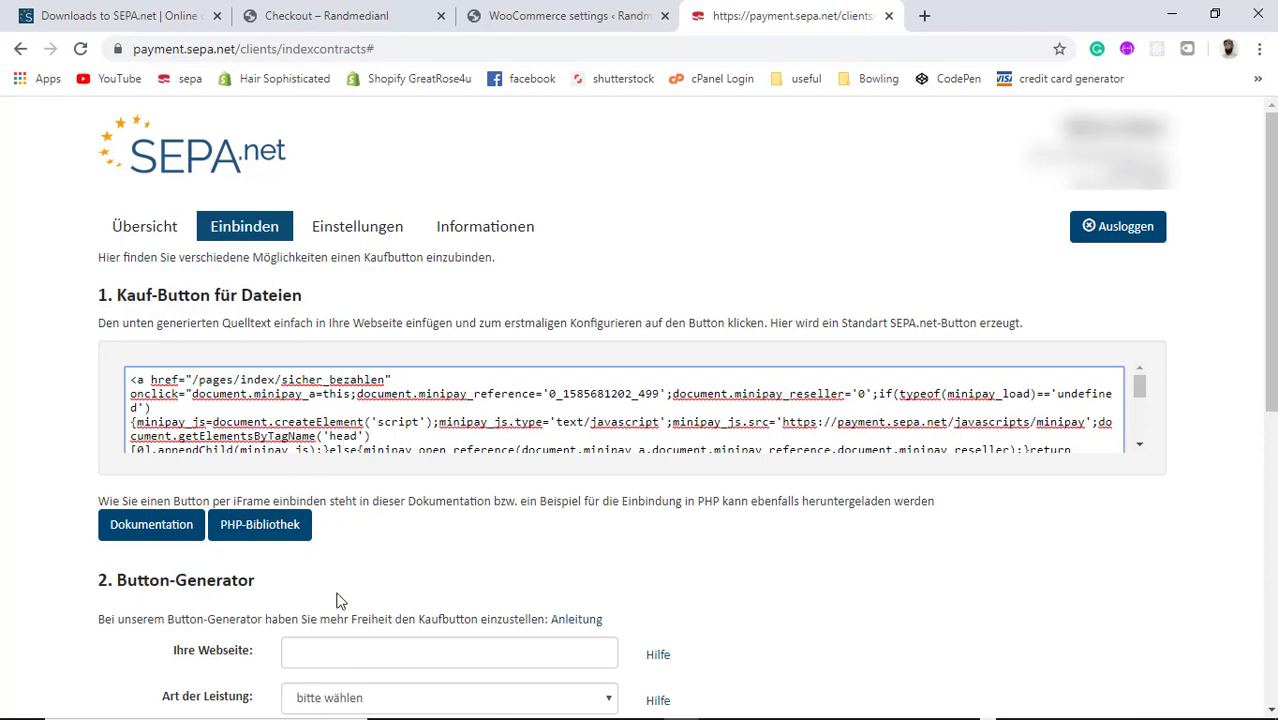
# In the Button-Generator, set the website to randmedianl.com and the type of service to "Digitaler Inhalt"
pyautogui.scroll(-2, 785, 605)
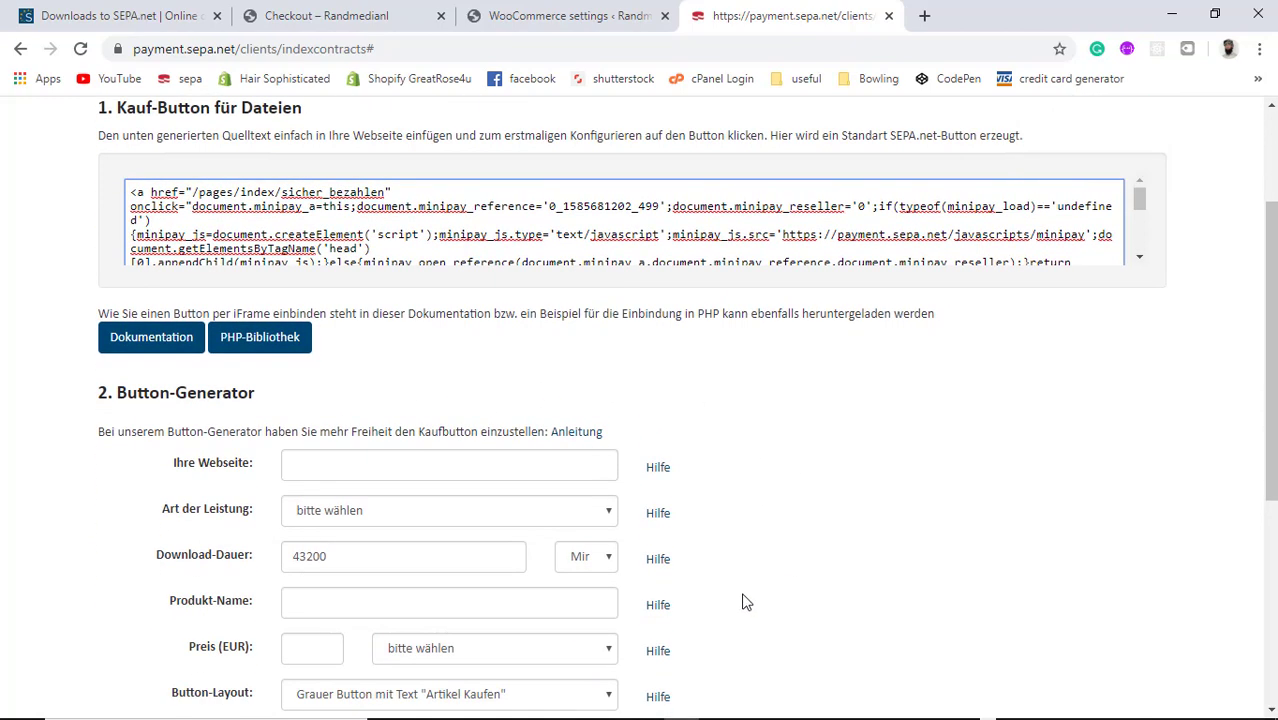
pyautogui.scroll(-2, 148, 480)
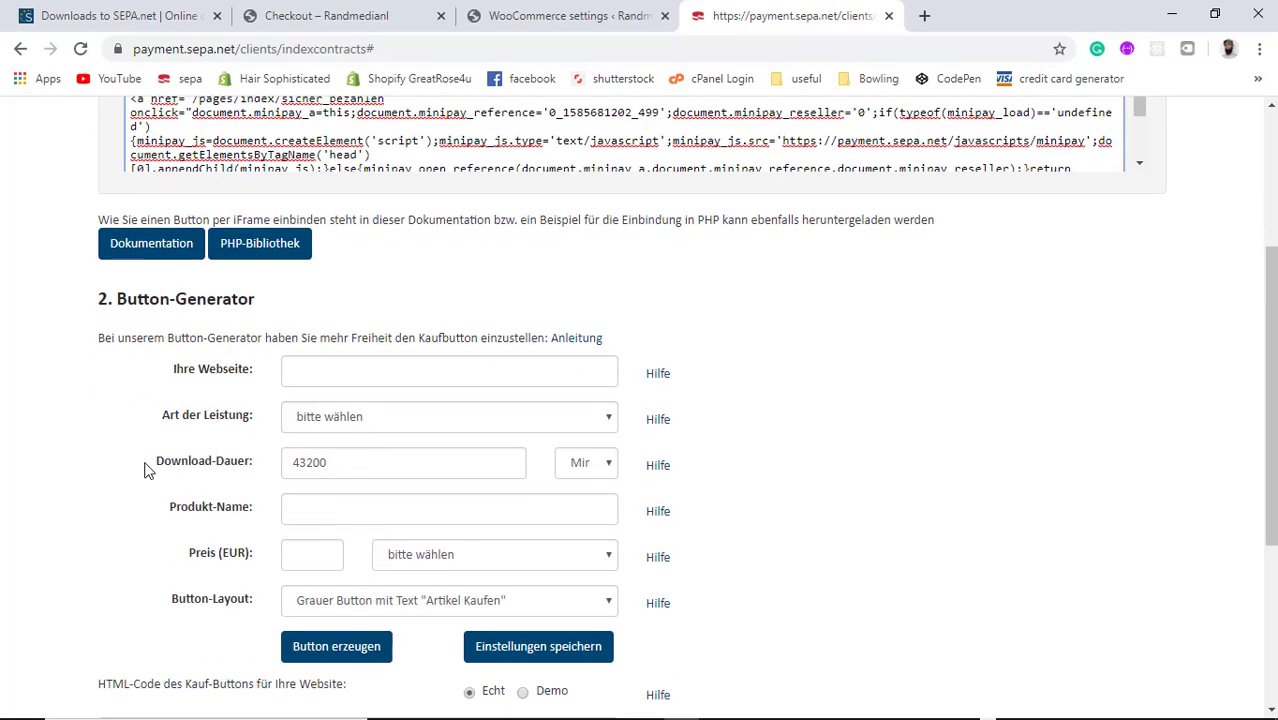
pyautogui.click(379, 277)
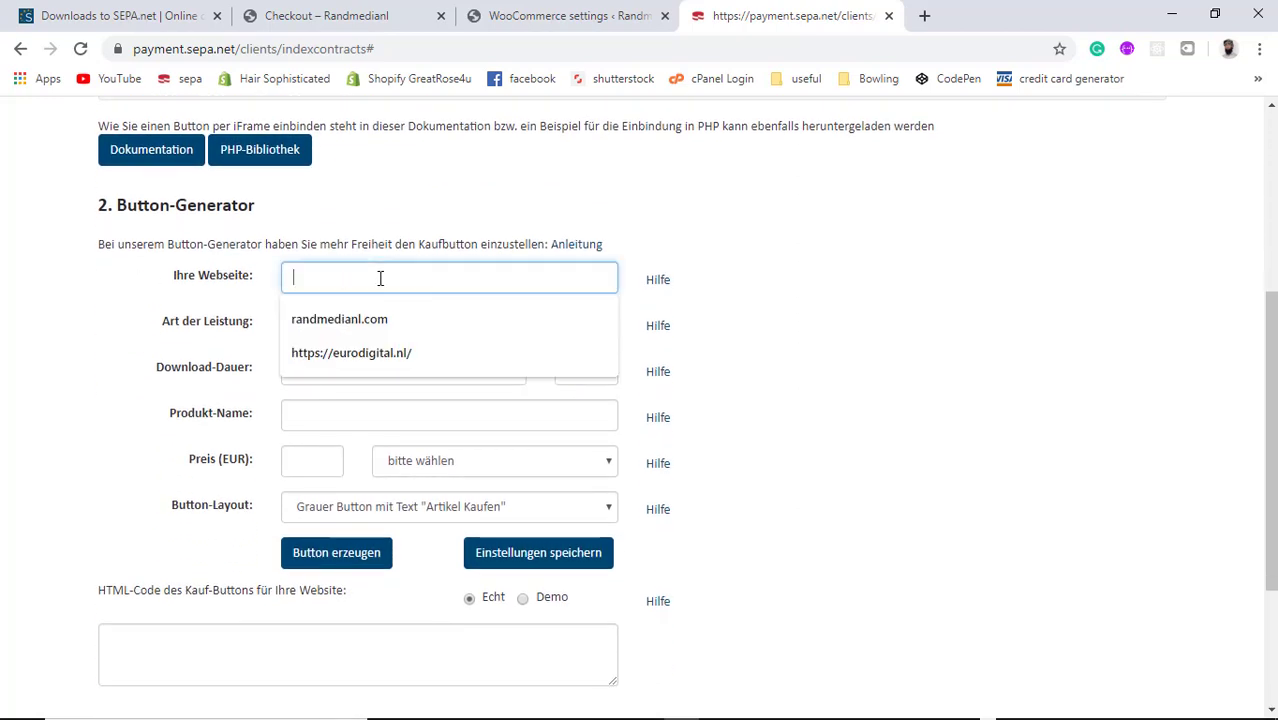
pyautogui.click(364, 320)
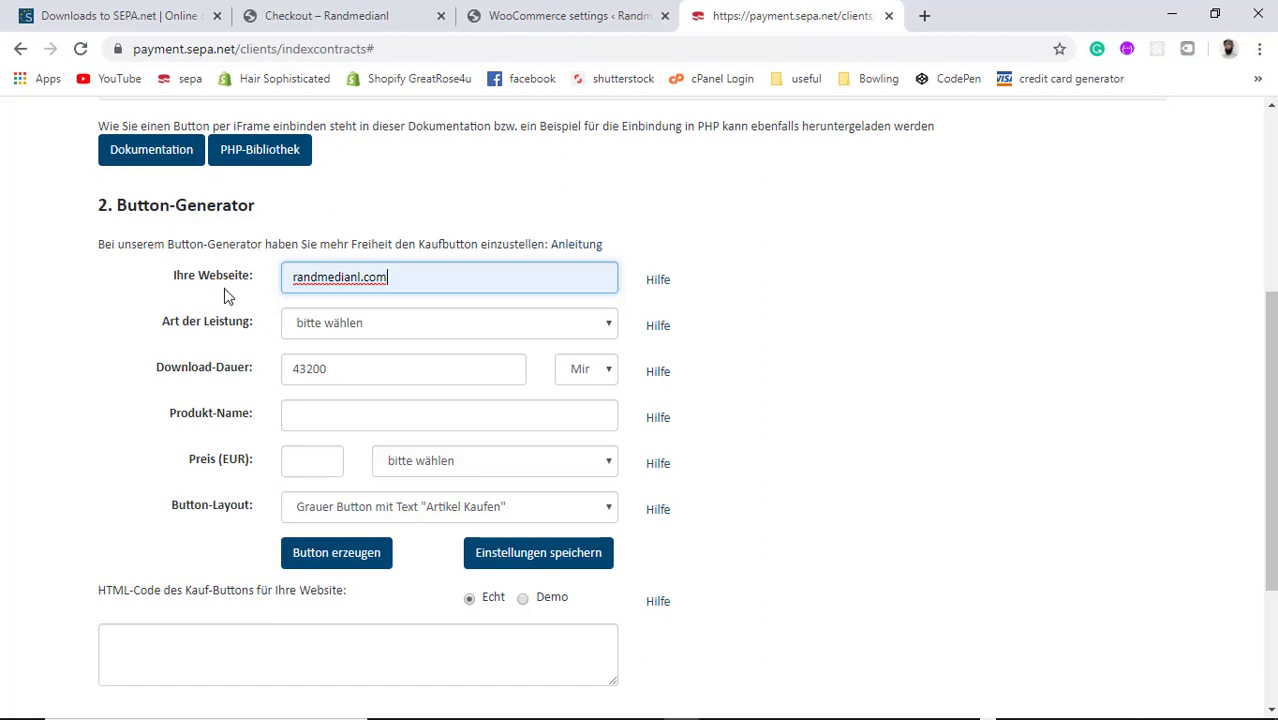
pyautogui.click(358, 330)
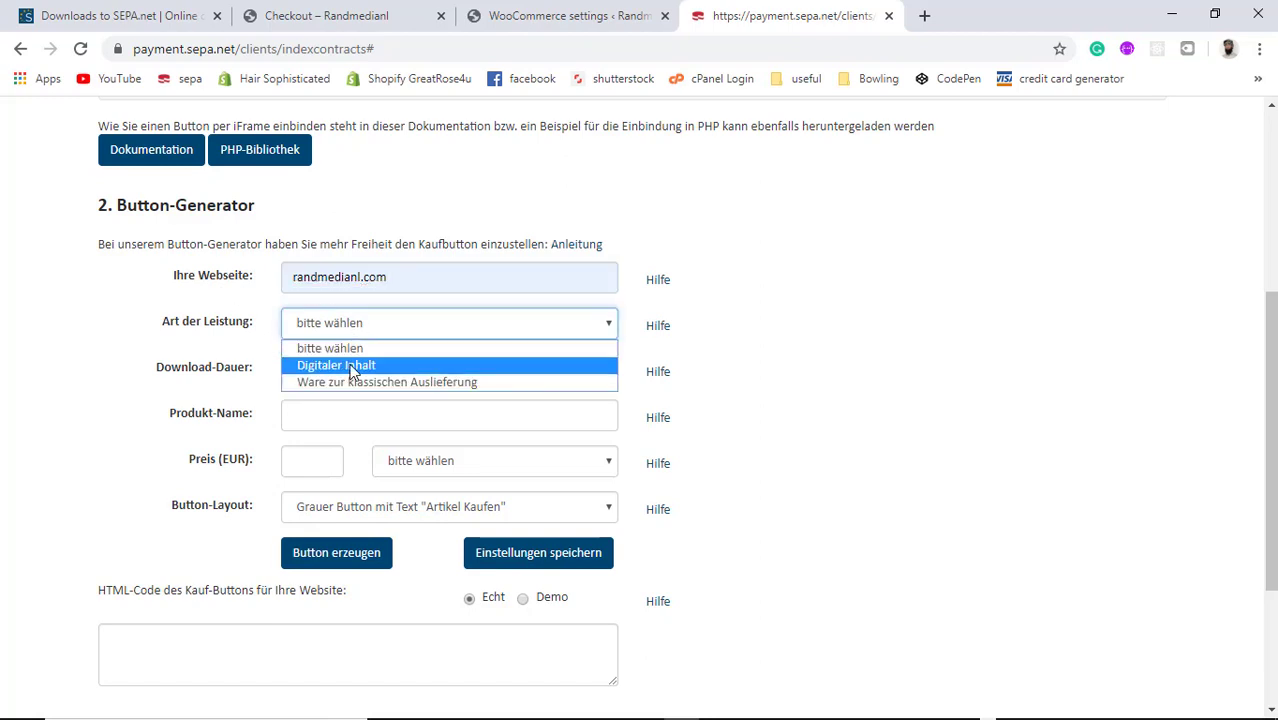
pyautogui.click(352, 363)
pyautogui.click(352, 369)
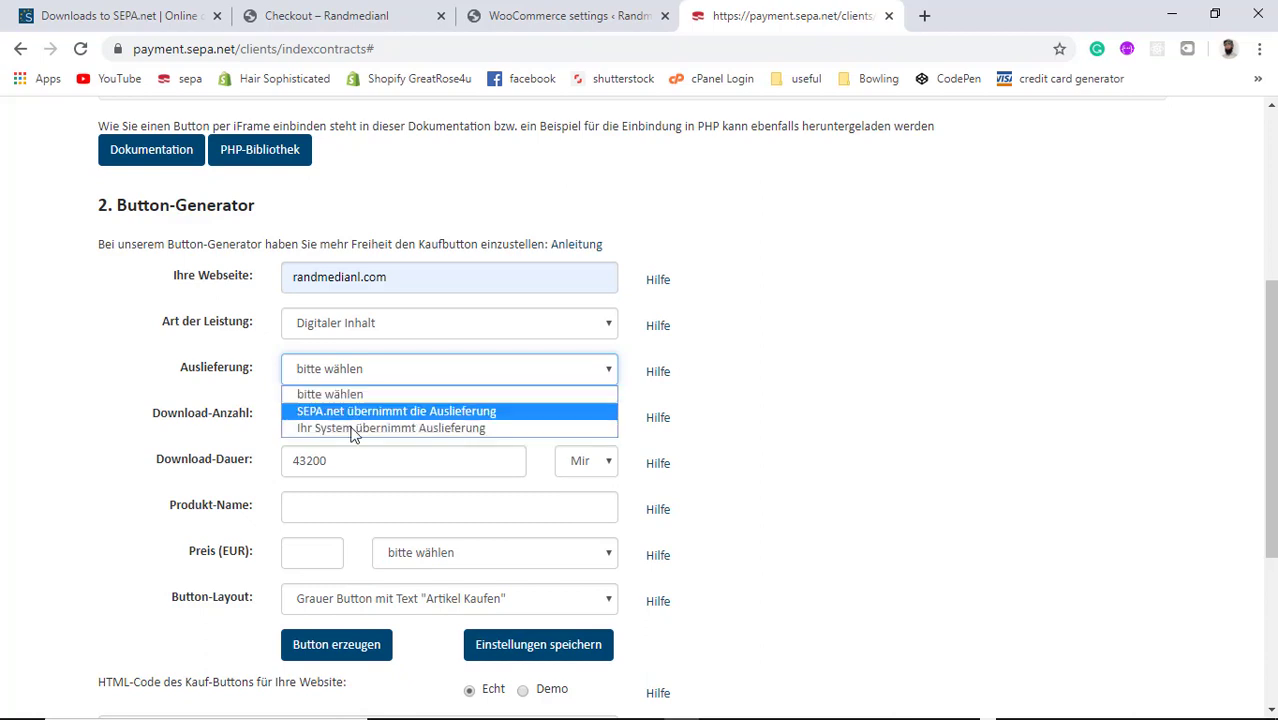
pyautogui.click(352, 428)
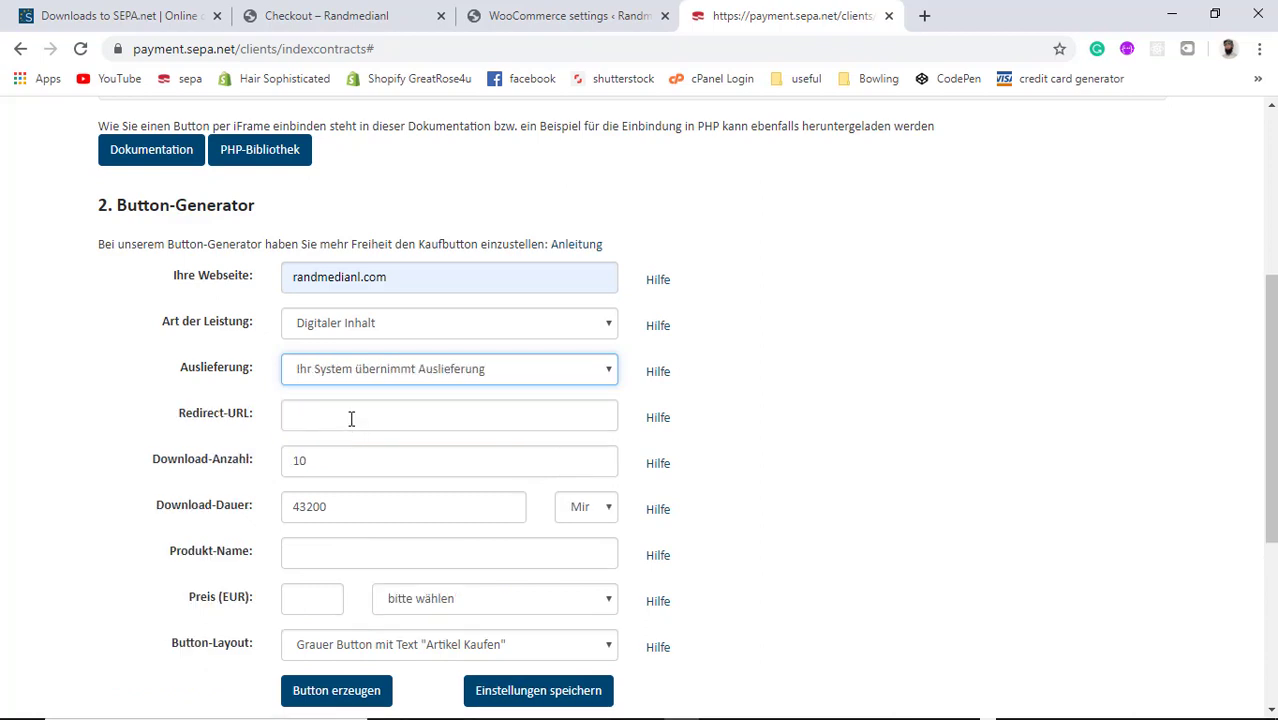
pyautogui.click(351, 419)
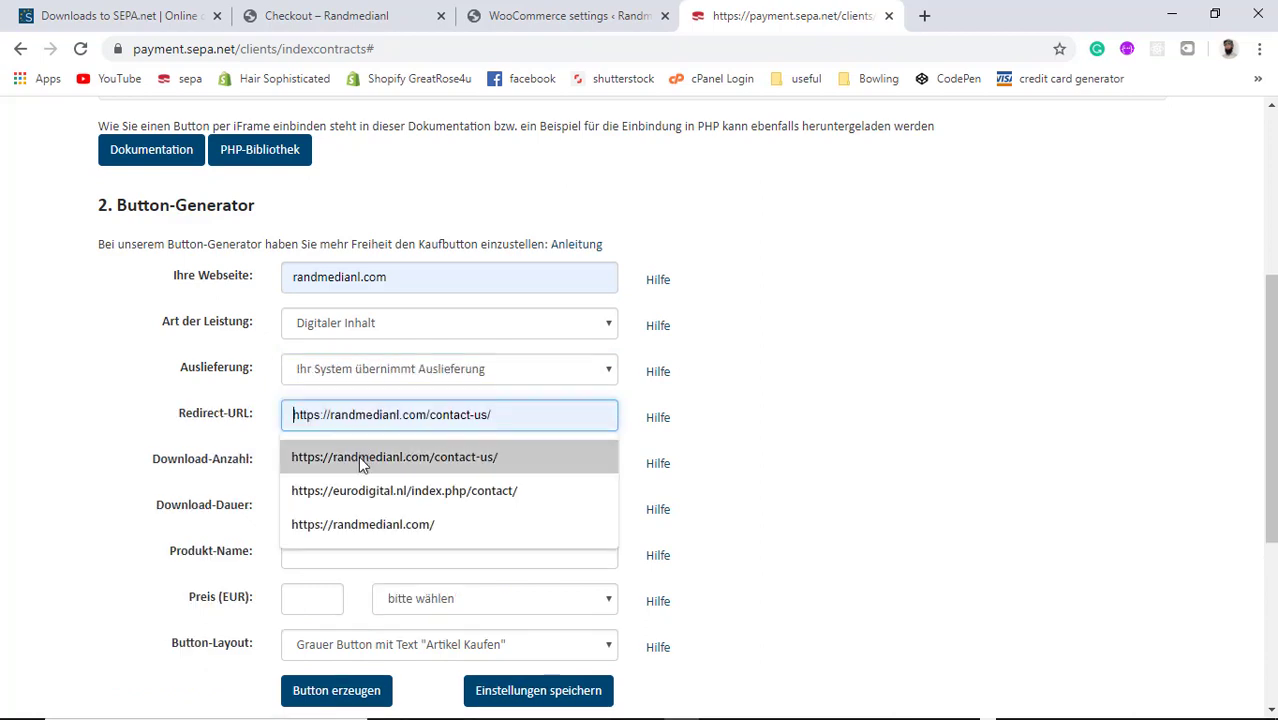
pyautogui.click(358, 456)
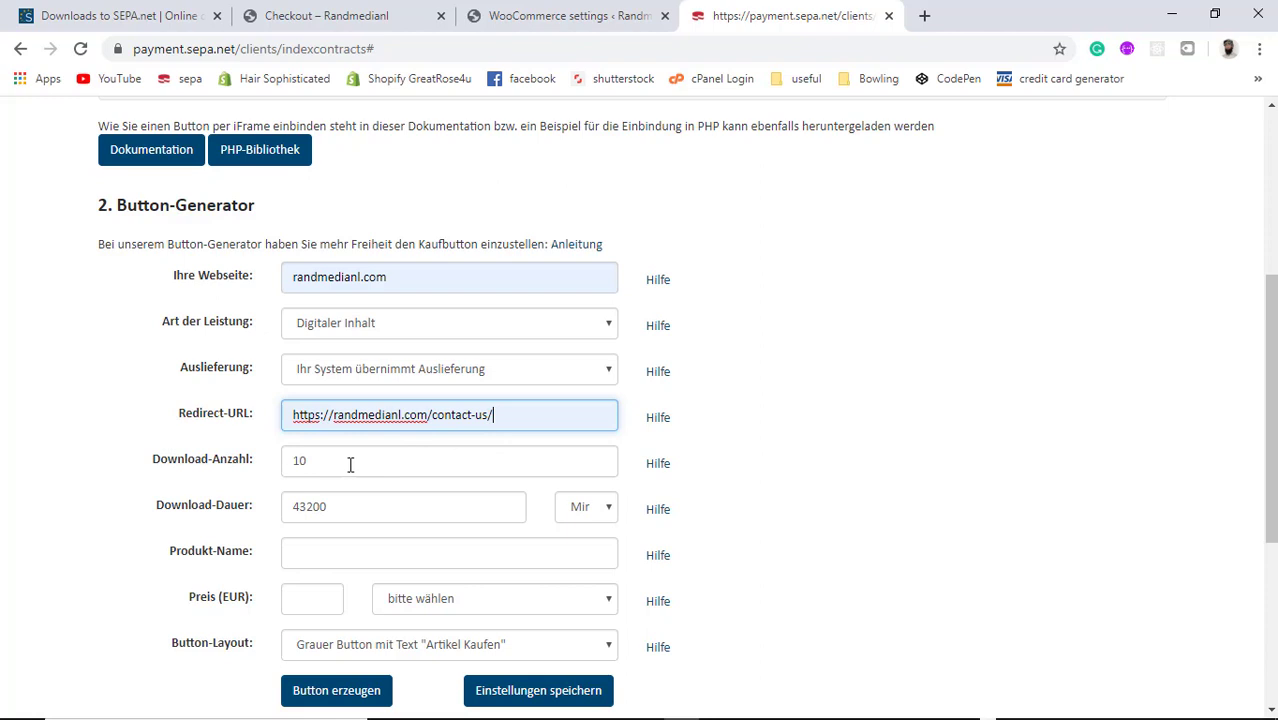
# Set the number of downloads to 1 and the product name to "Regular Plan"
pyautogui.press('Tab')
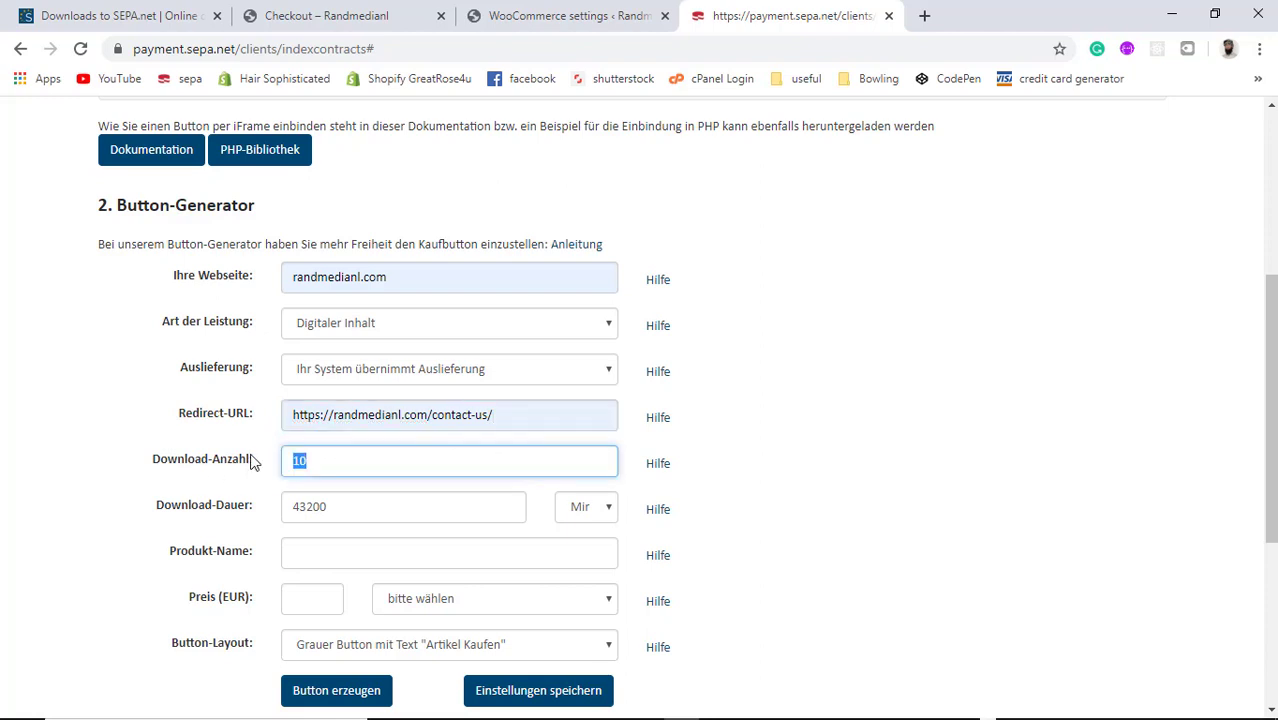
pyautogui.write('1')
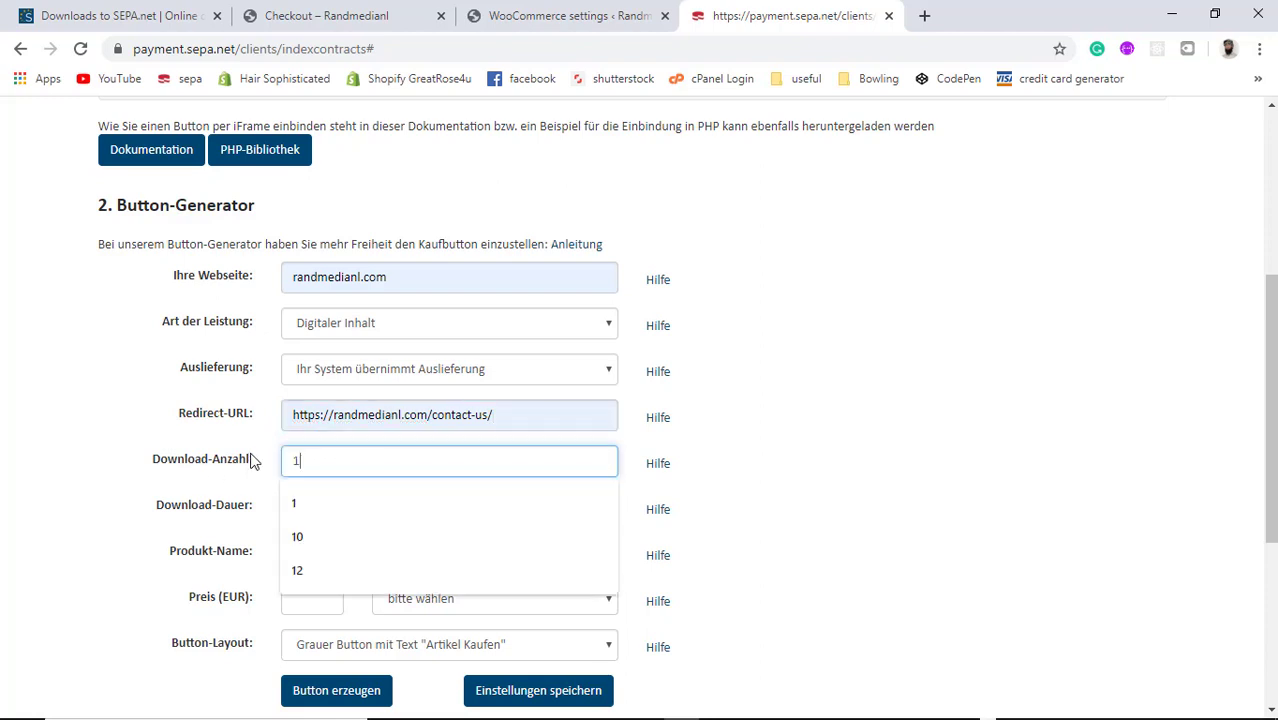
pyautogui.click(108, 482)
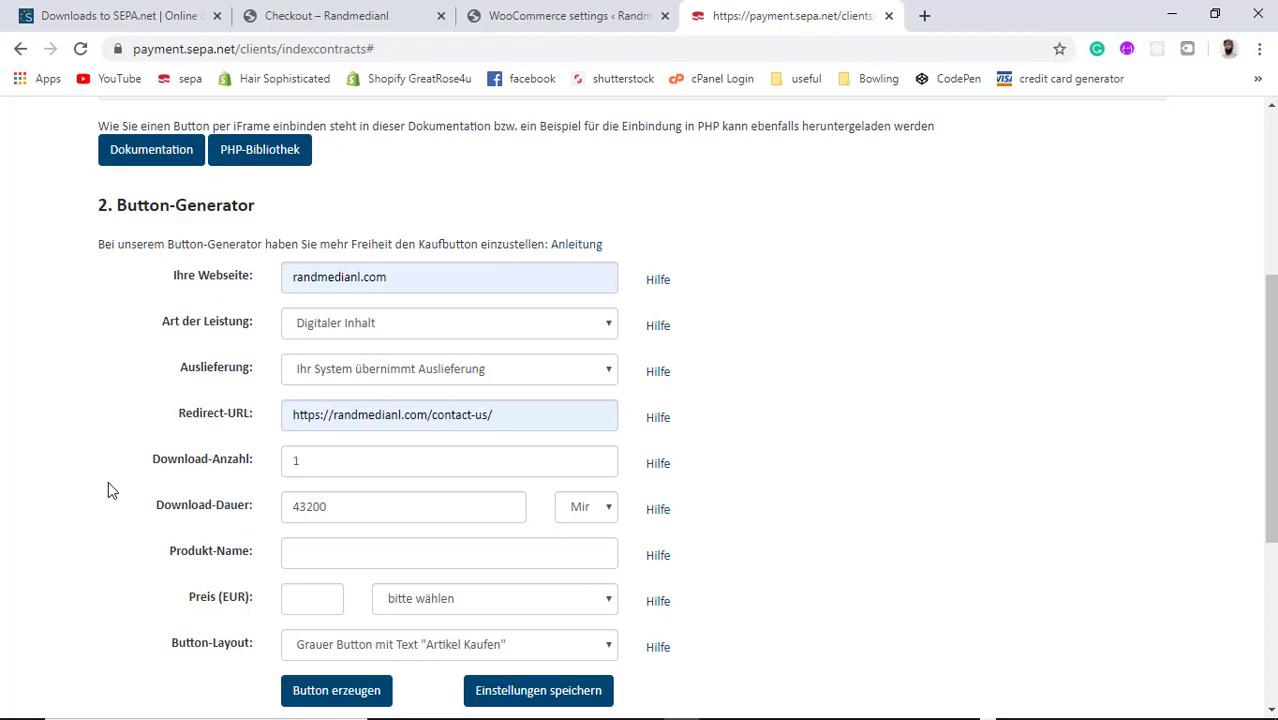
pyautogui.moveTo(362, 507); pyautogui.dragTo(143, 551)
pyautogui.click(284, 562)
pyautogui.click(333, 553)
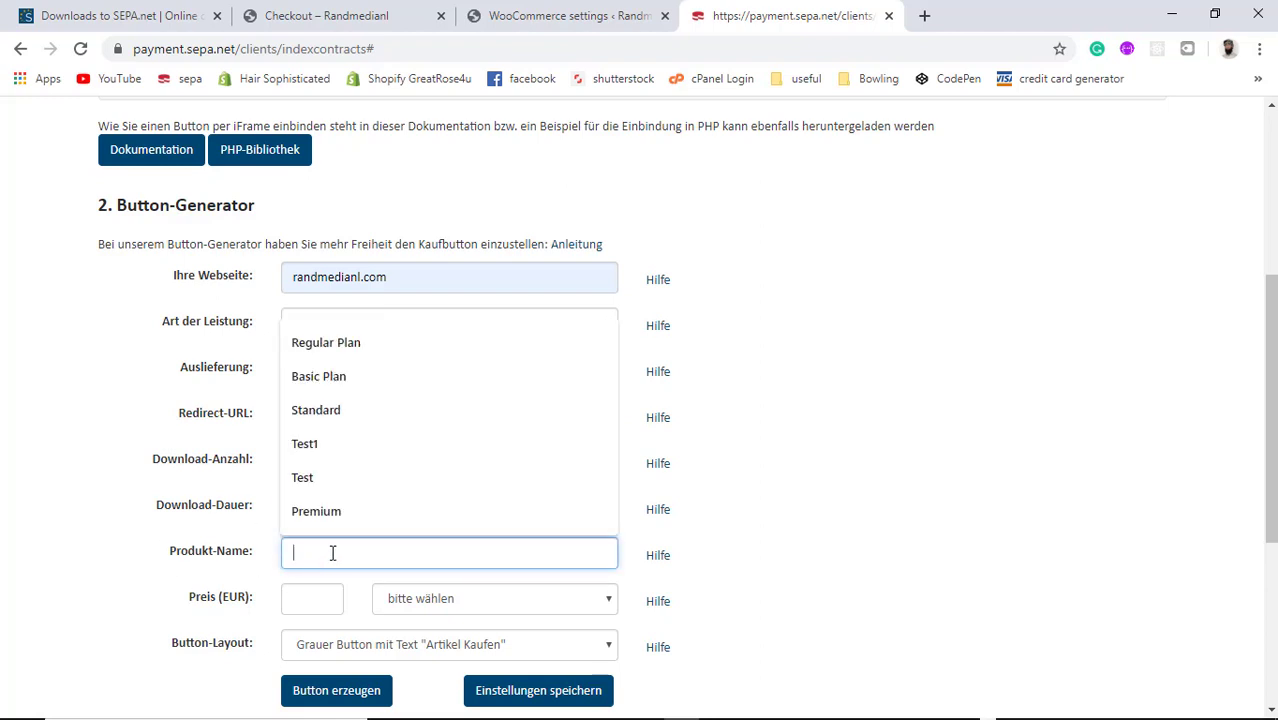
pyautogui.click(344, 341)
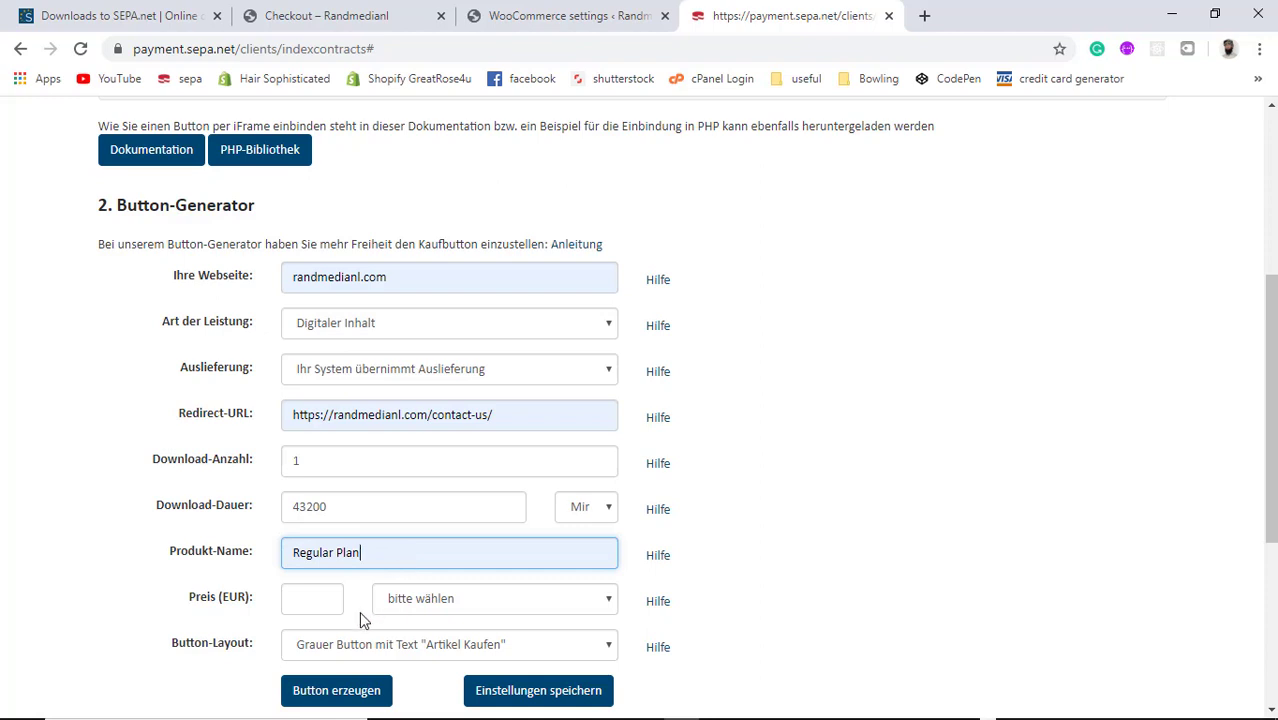
# Set the price to 60 EUR with the tax option "MwSt. wird nicht abgeführt"
pyautogui.click(313, 600)
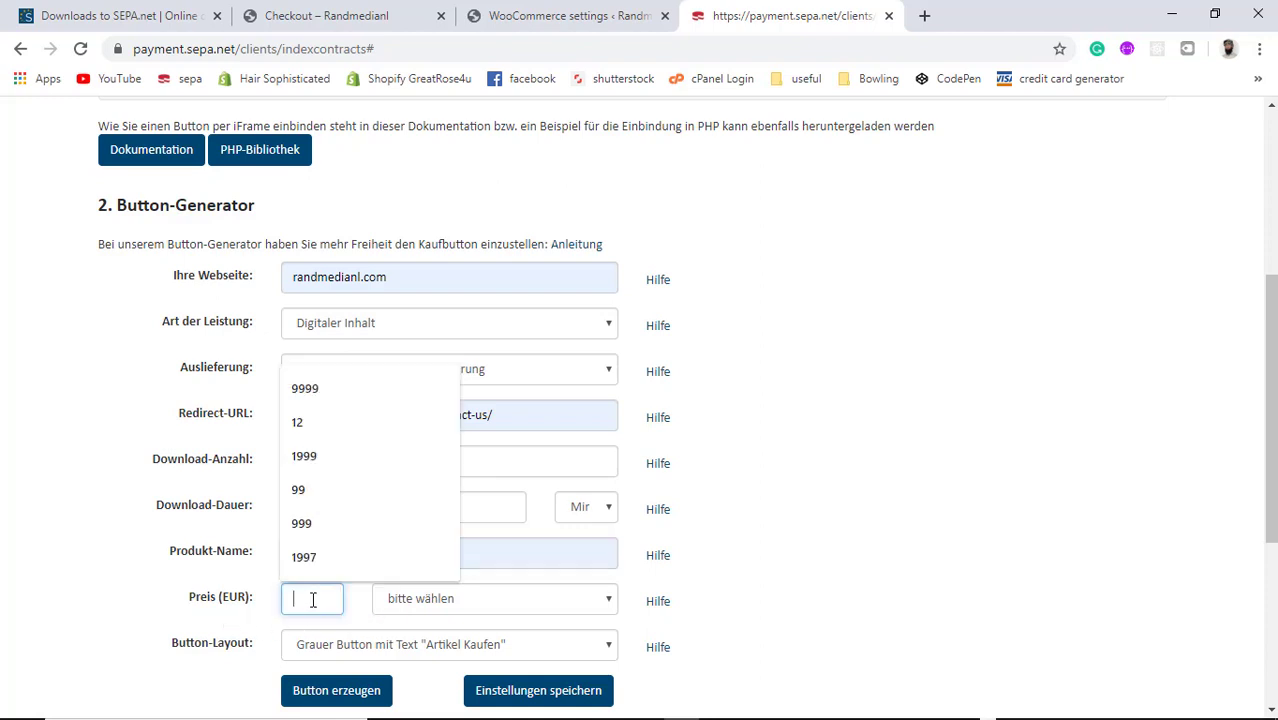
pyautogui.write('60')
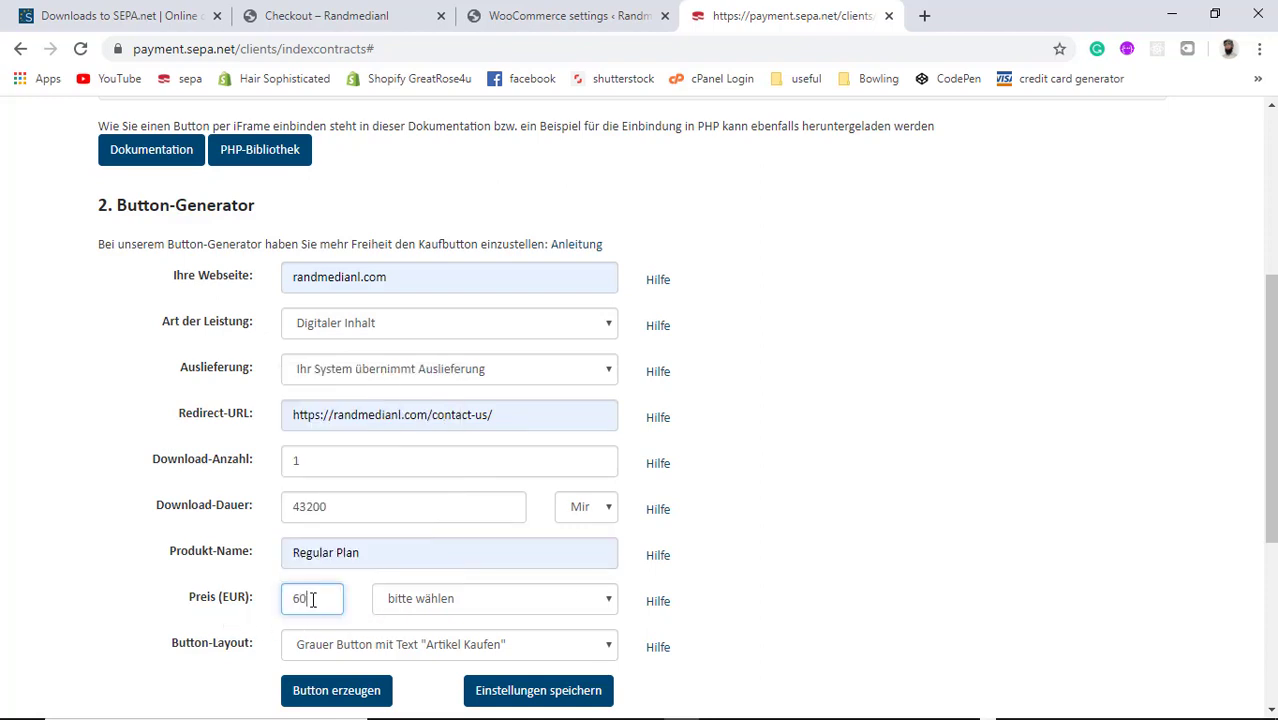
pyautogui.click(476, 598)
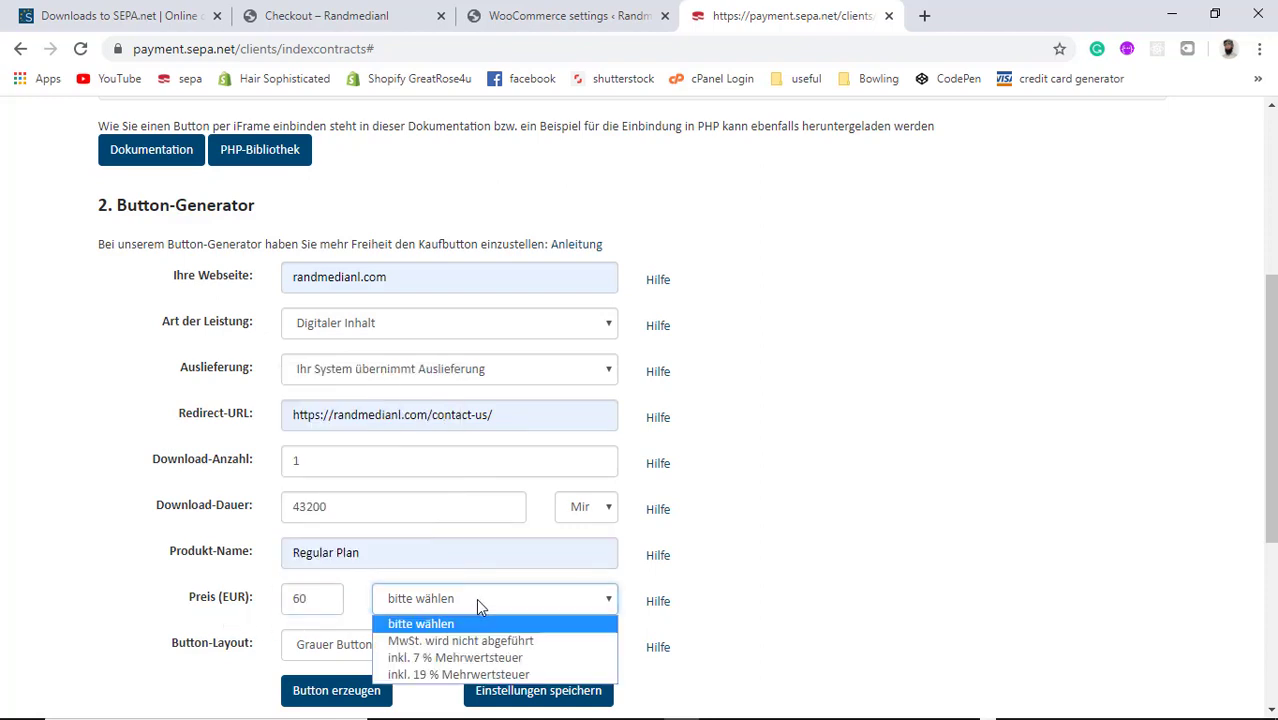
pyautogui.click(441, 642)
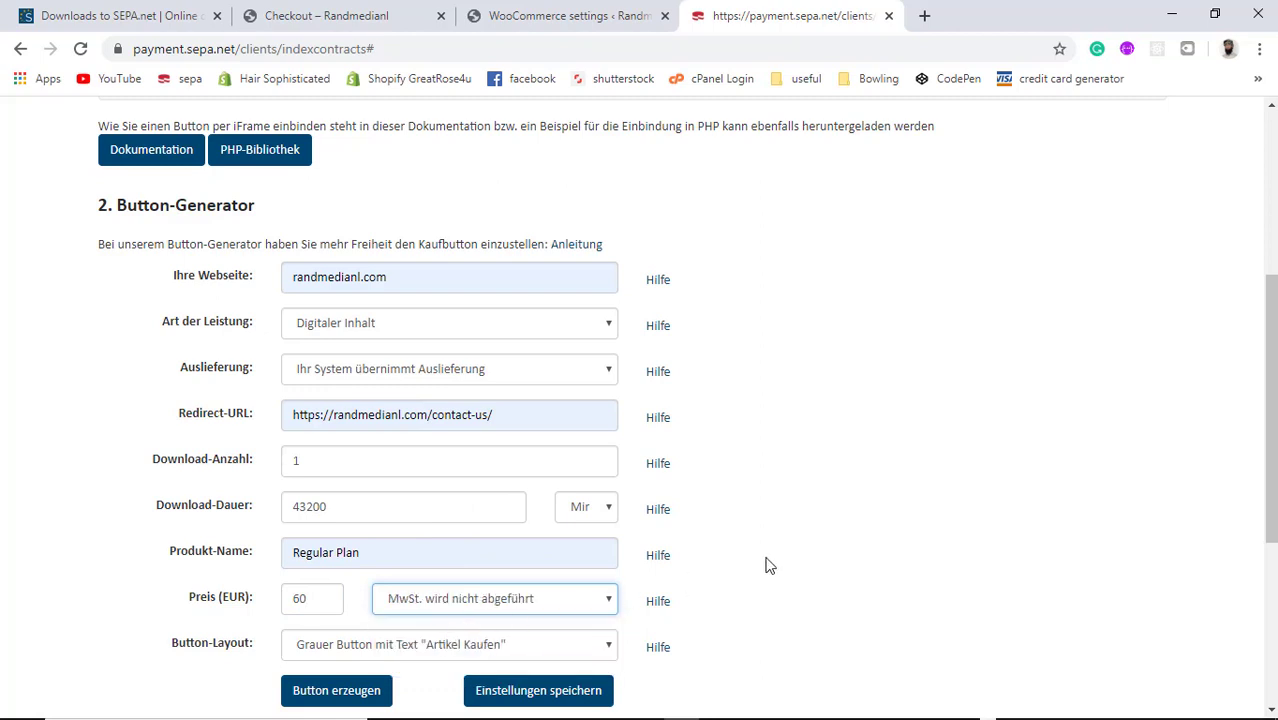
# Choose the layout "Grauer Button mit Text "Jetzt bezahlen"", generate the buy button and highlight its HTML code
pyautogui.scroll(-2, 766, 566)
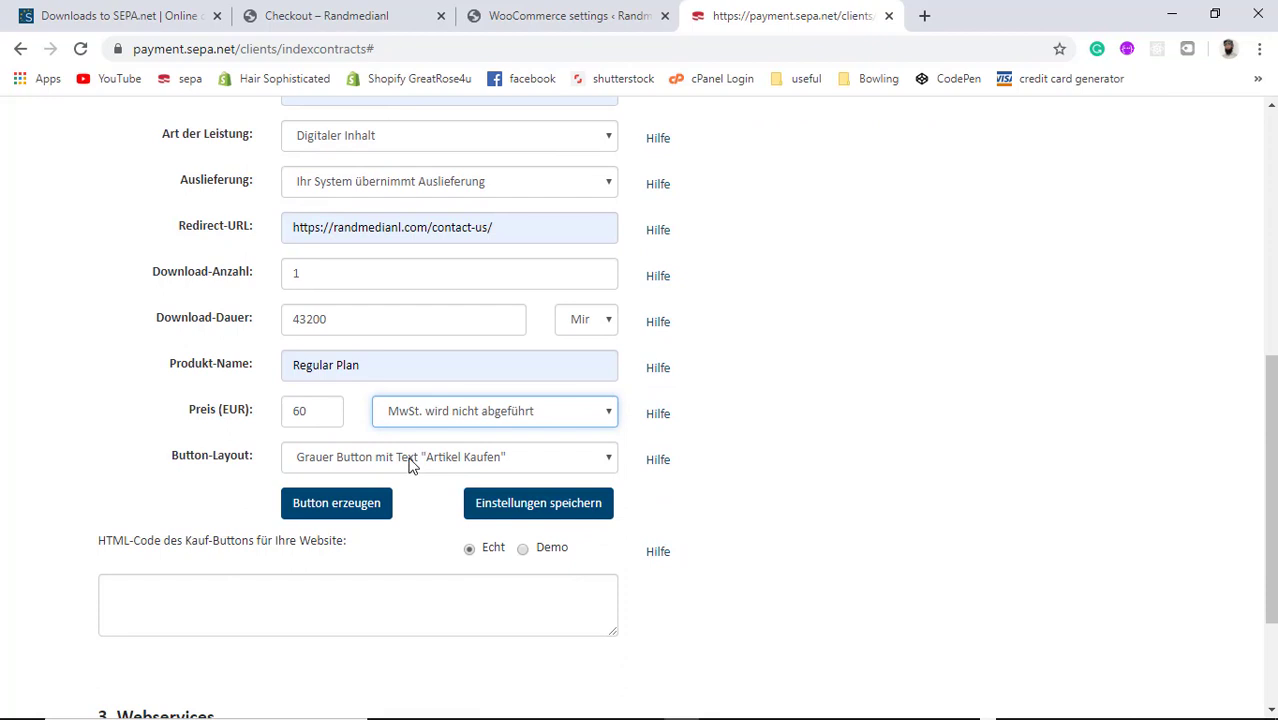
pyautogui.click(410, 460)
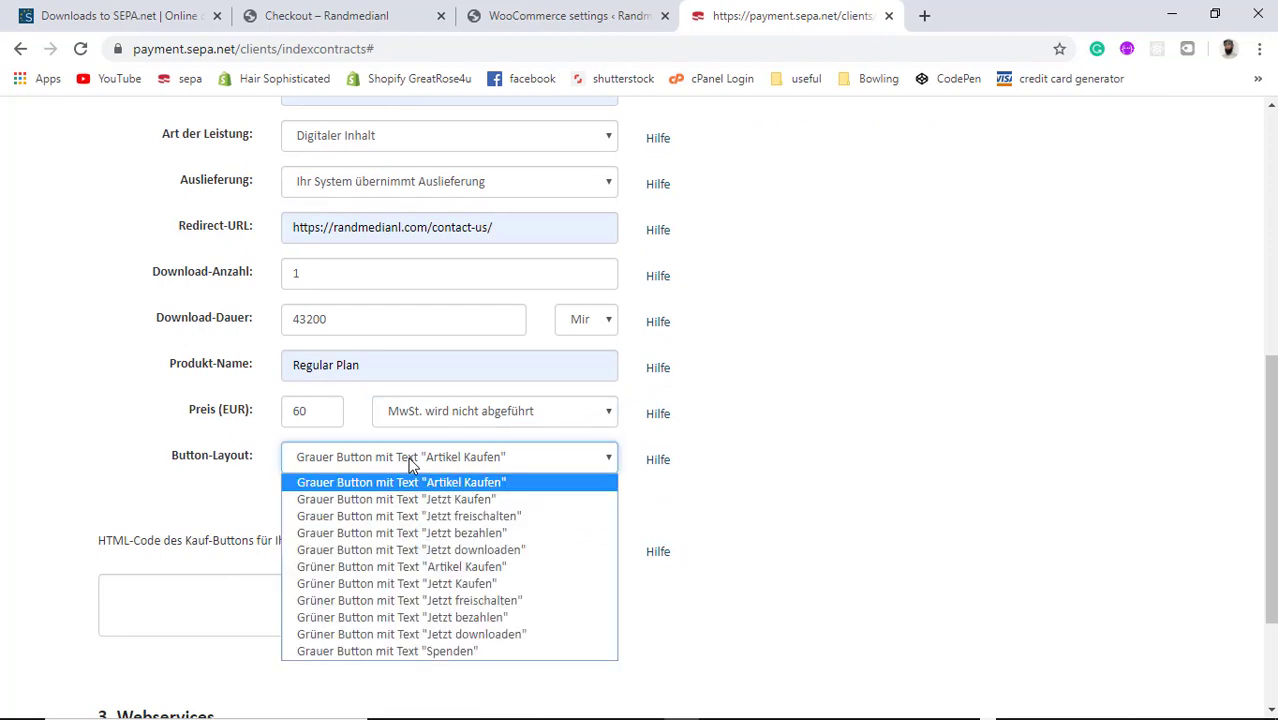
pyautogui.click(425, 533)
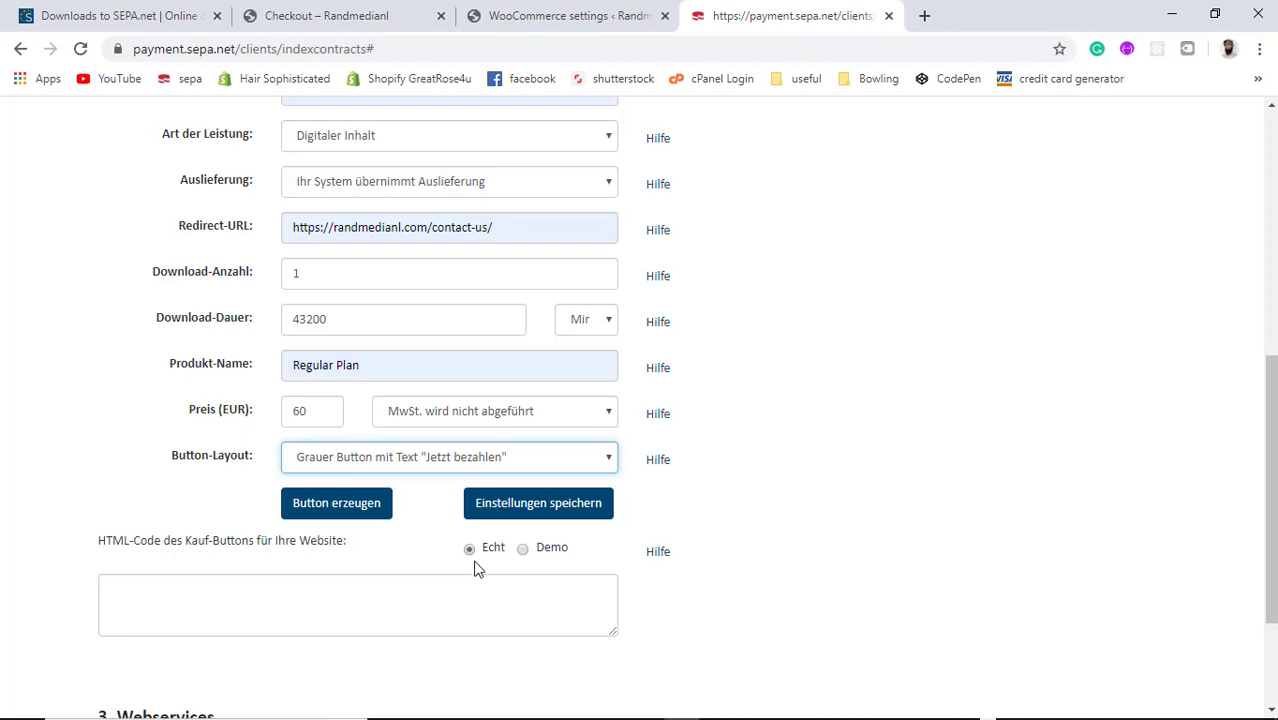
pyautogui.click(337, 503)
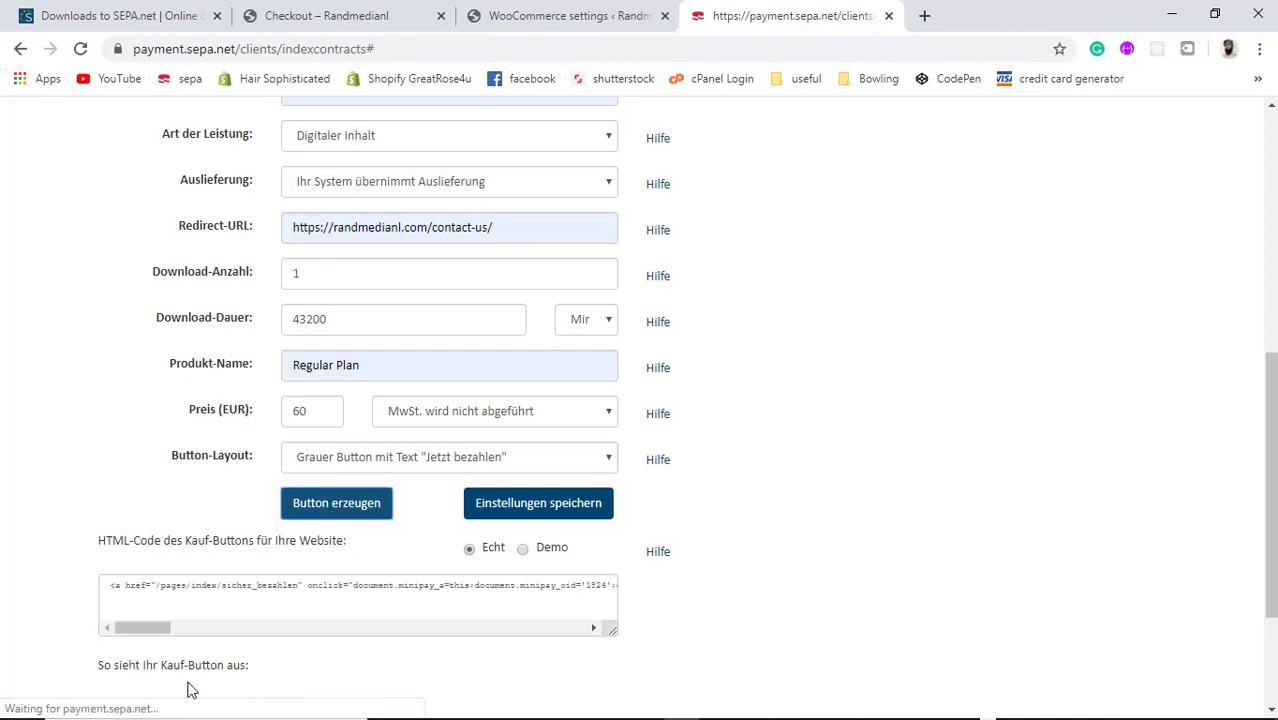
pyautogui.moveTo(170, 585); pyautogui.dragTo(308, 590)
pyautogui.click(308, 590)
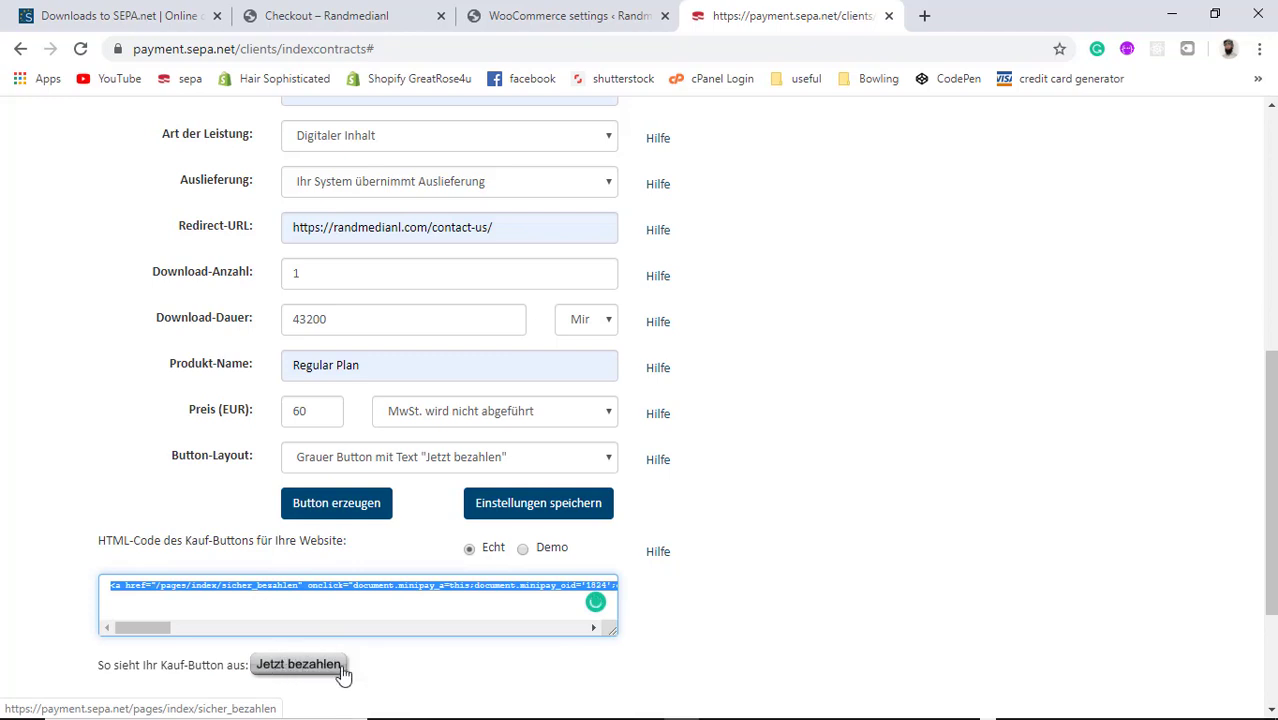
# Change the layout to "Grüner Button mit Text "Jetzt Kaufen"", regenerate the buy button and highlight its HTML code
pyautogui.click(515, 462)
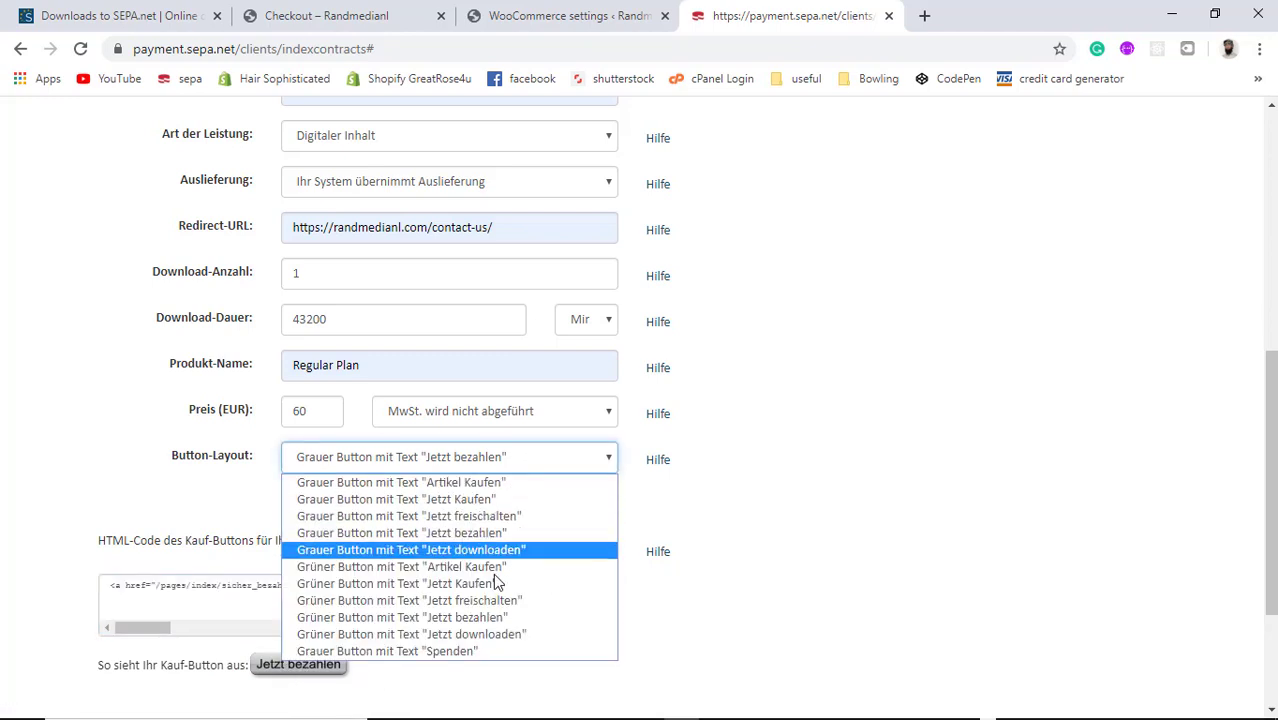
pyautogui.click(470, 588)
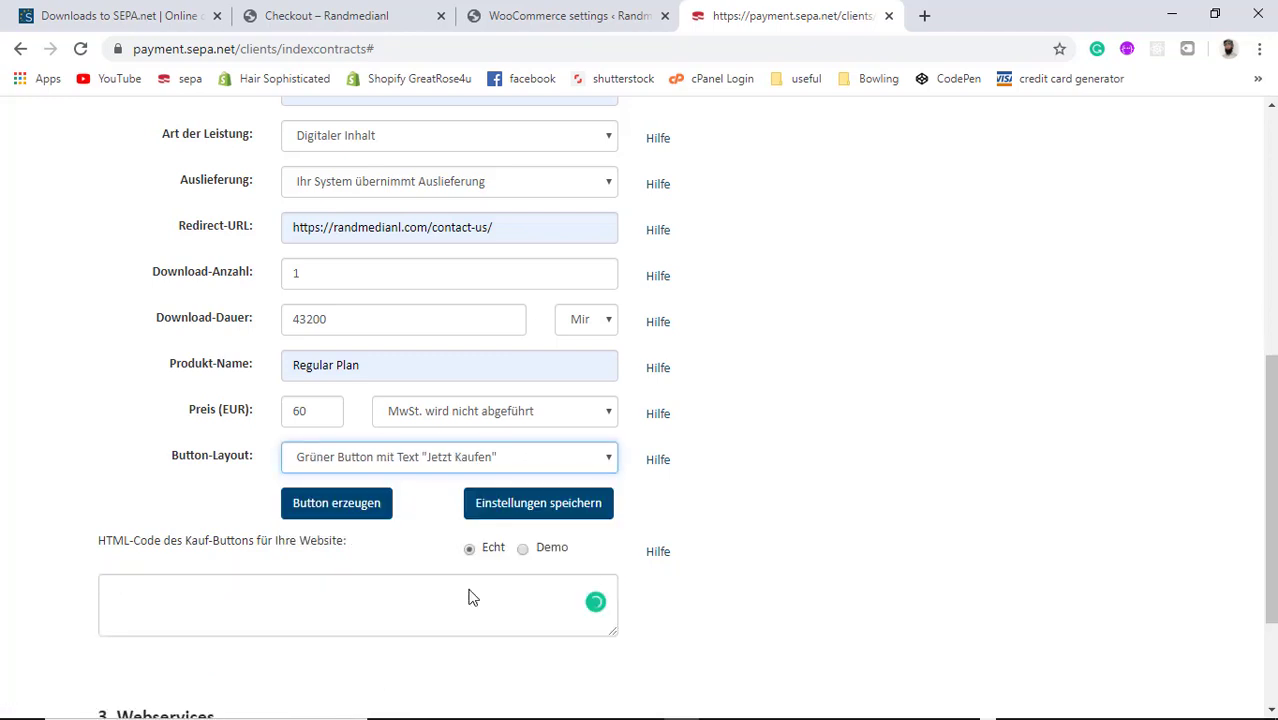
pyautogui.click(340, 506)
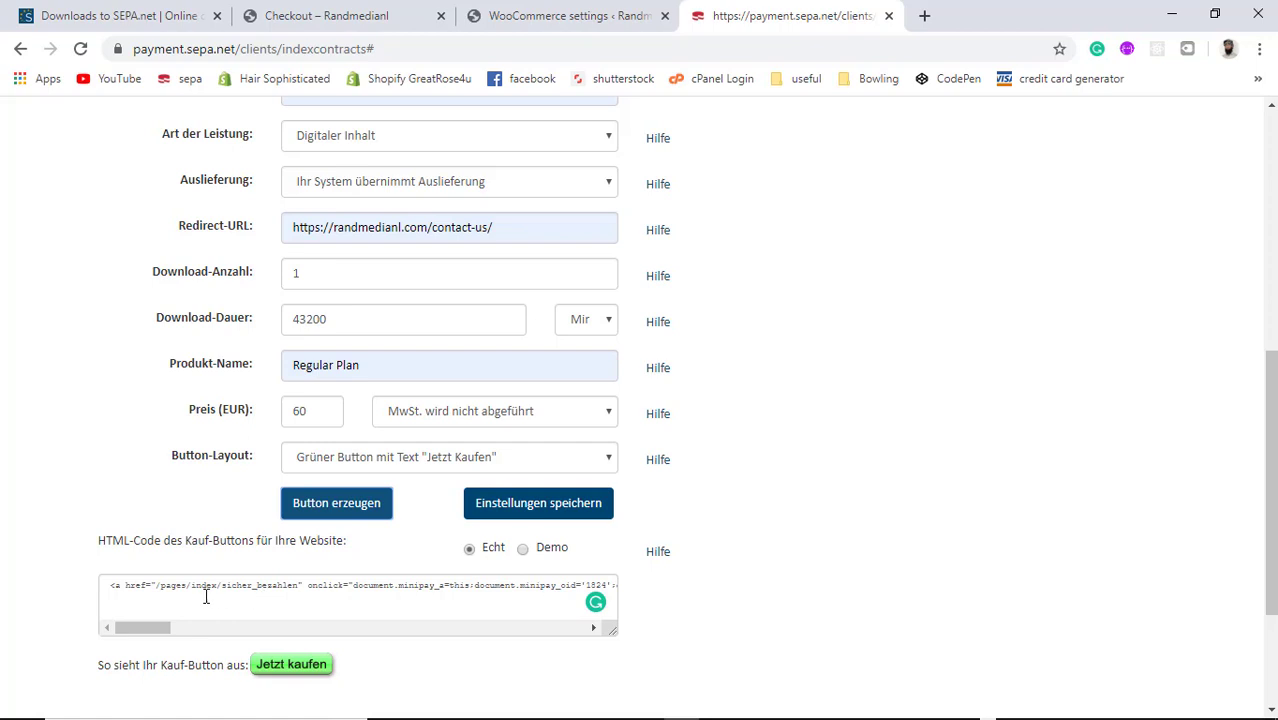
pyautogui.click(110, 586)
pyautogui.moveTo(180, 586); pyautogui.dragTo(540, 586)
pyautogui.click(540, 586)
pyautogui.click(540, 585)
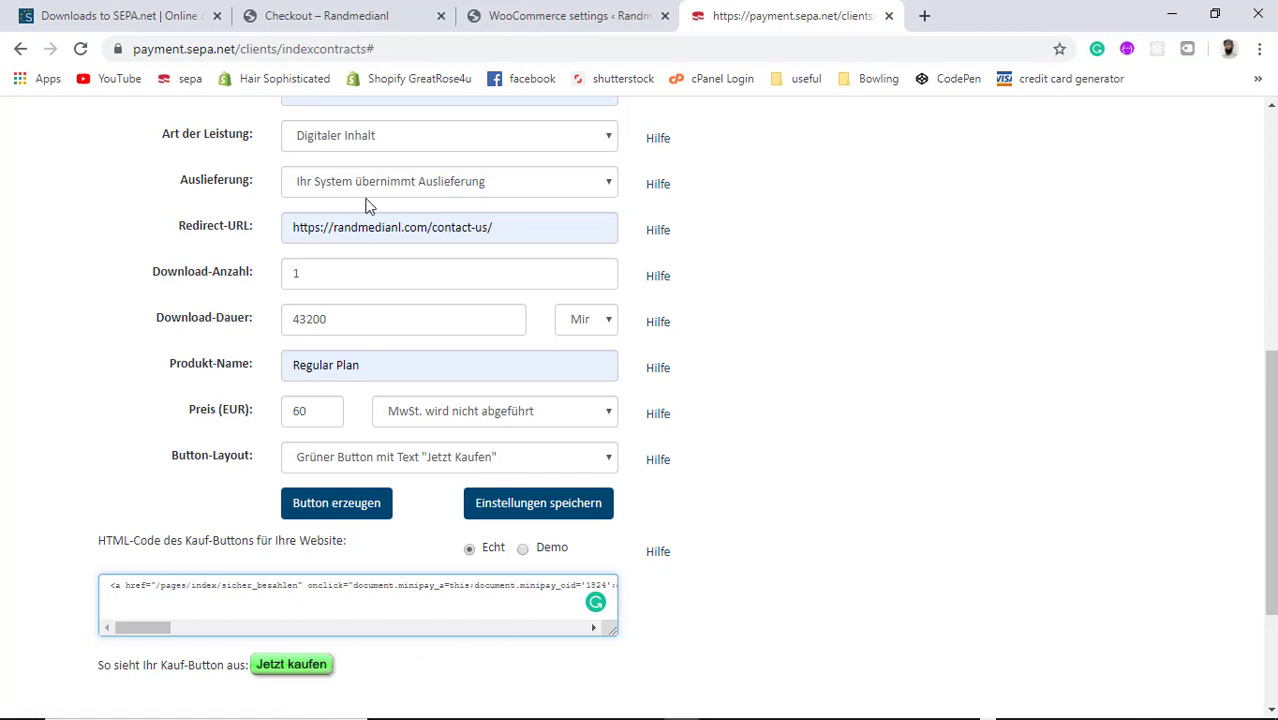
# Re-enter 60 as the product's price in EUR
pyautogui.moveTo(310, 410); pyautogui.dragTo(292, 405)
pyautogui.write('60')
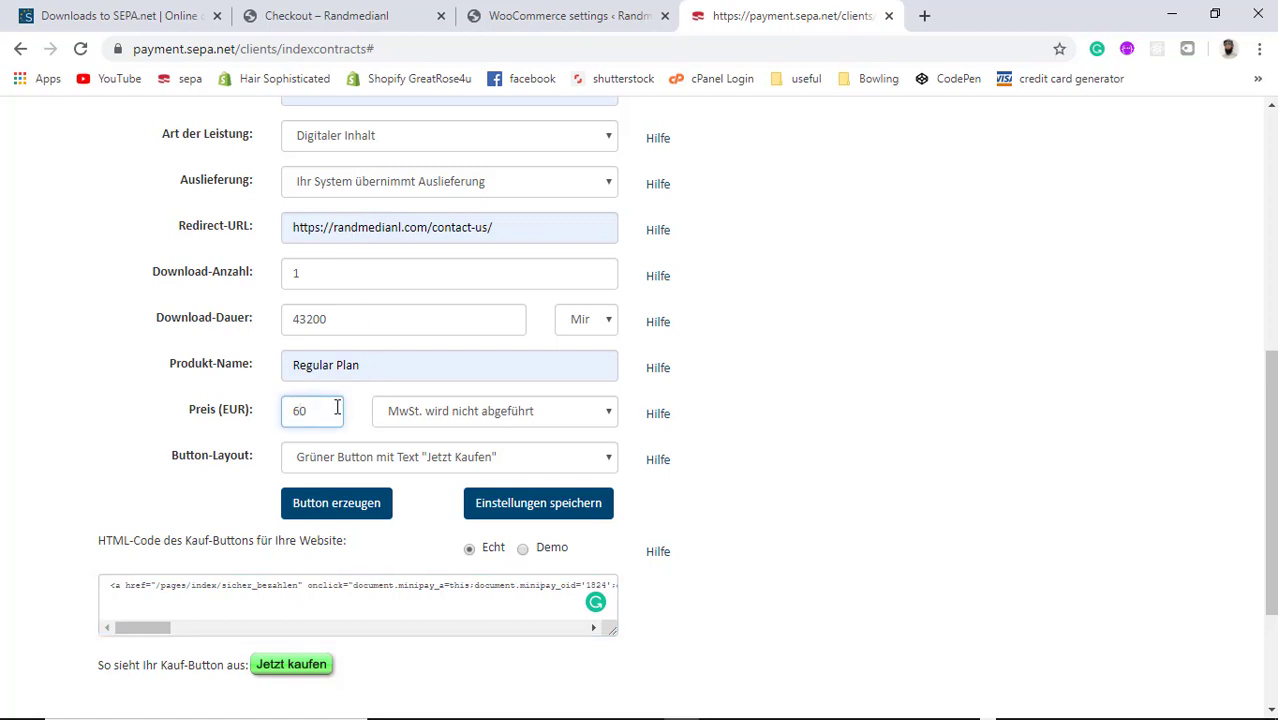